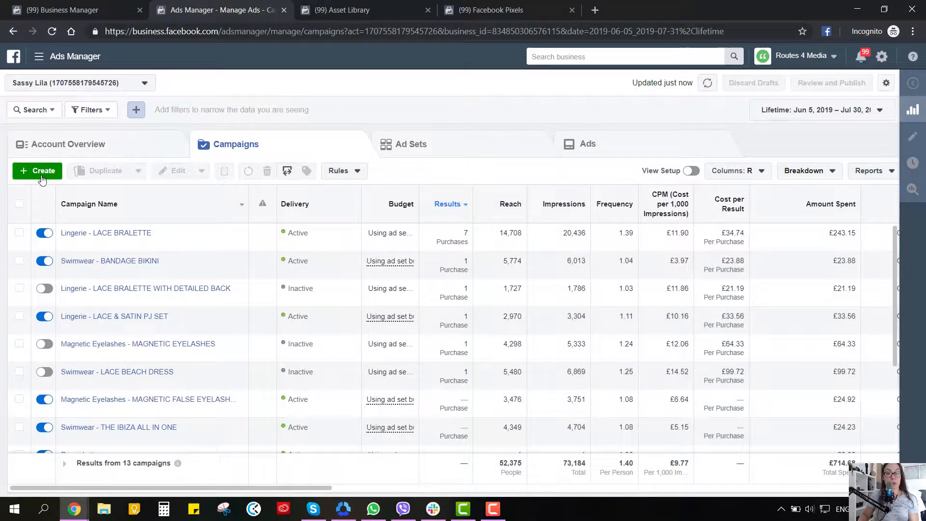
Start a new campaign with the Catalog sales objective and name it "Remarketing | v2"
{"action": "left_click", "coordinate": [41, 176]}
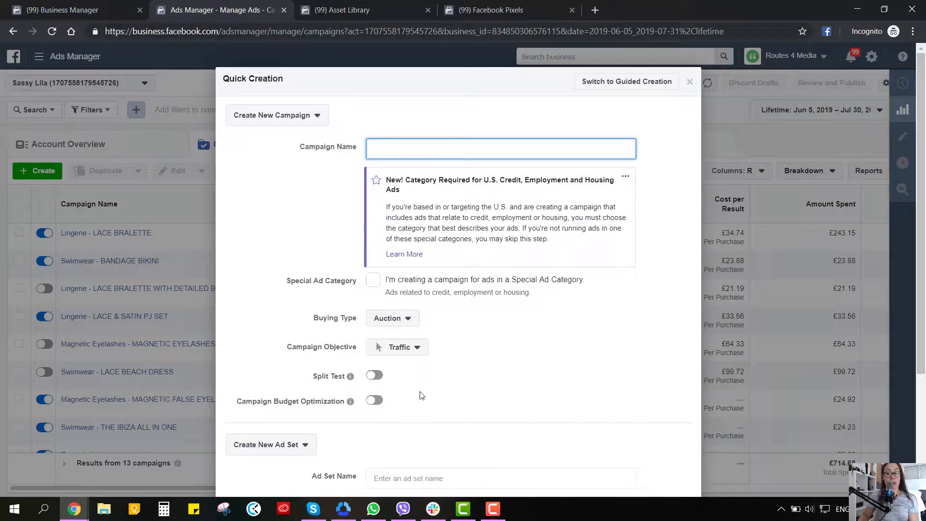
{"action": "left_click", "coordinate": [396, 352]}
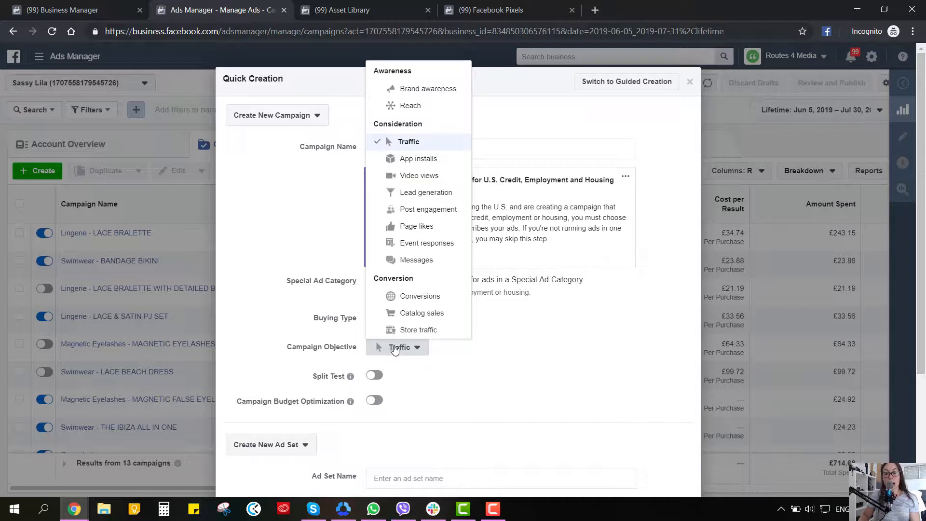
{"action": "left_click", "coordinate": [422, 313]}
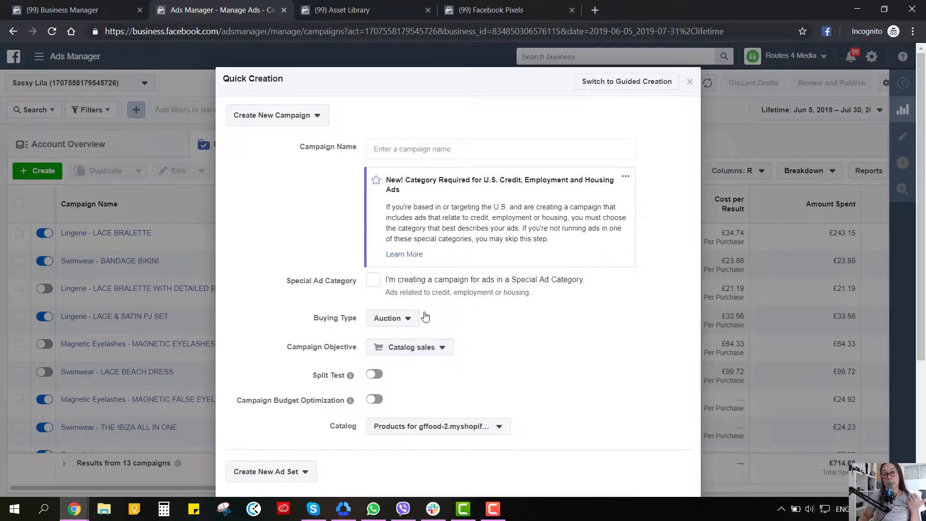
{"action": "left_click", "coordinate": [407, 147]}
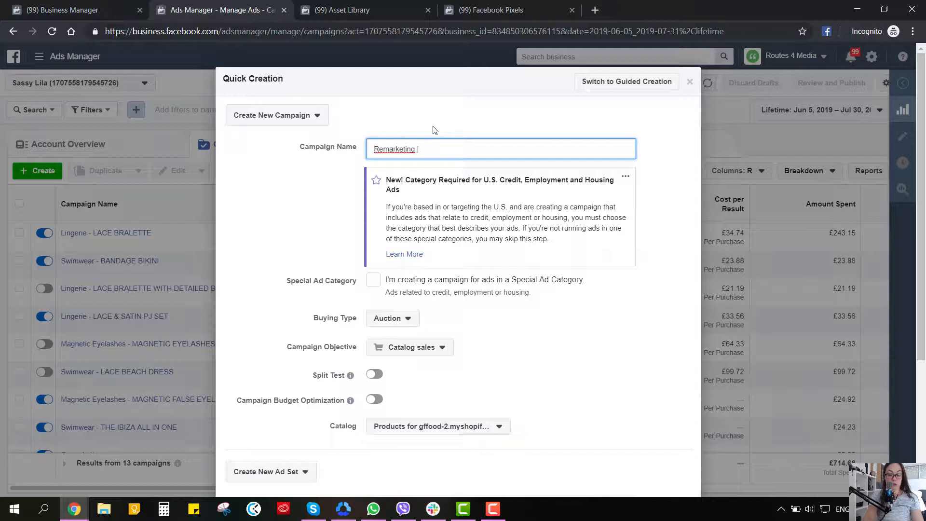
{"action": "type", "text": "2"}
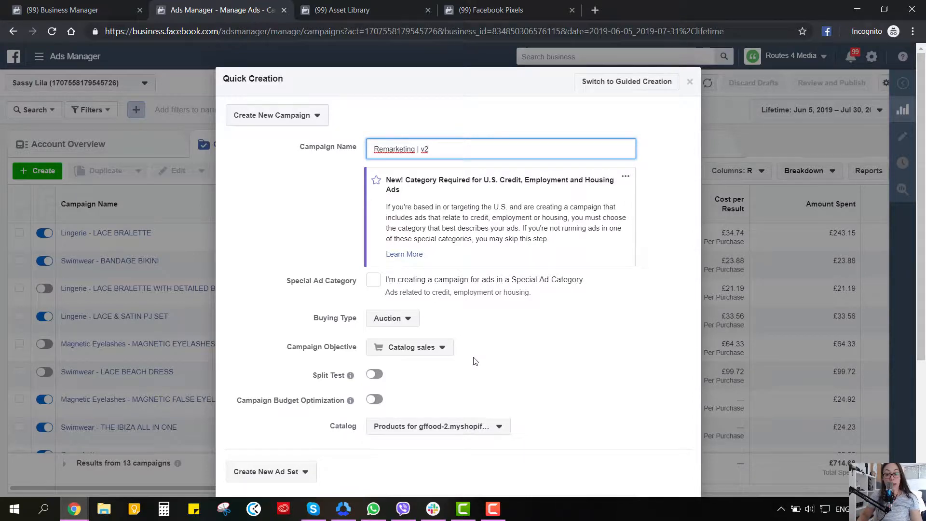
Choose Products for routes4media.myshopify.com as the campaign's catalog
{"action": "scroll", "coordinate": [481, 367], "scroll_direction": "down", "scroll_amount": 2}
{"action": "scroll", "coordinate": [481, 368], "scroll_direction": "down", "scroll_amount": 1}
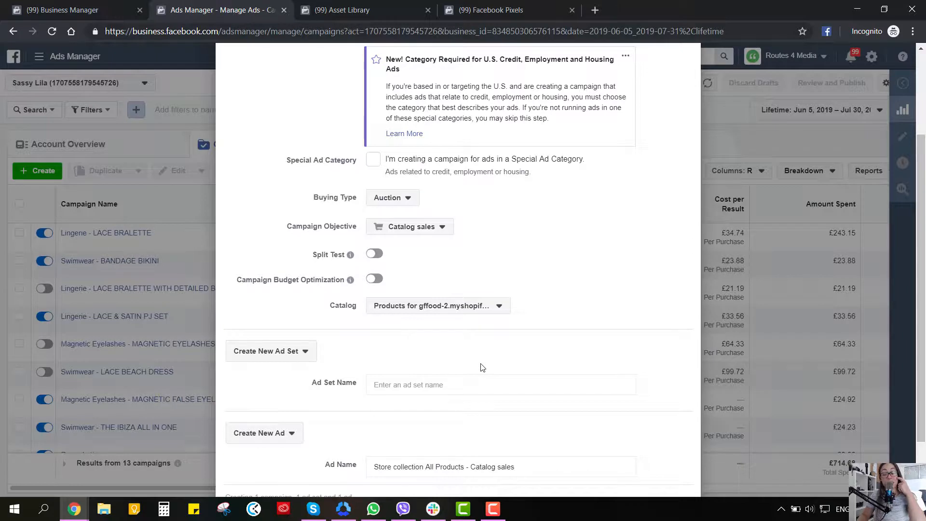
{"action": "left_click", "coordinate": [496, 305]}
{"action": "mouse_move", "coordinate": [478, 353]}
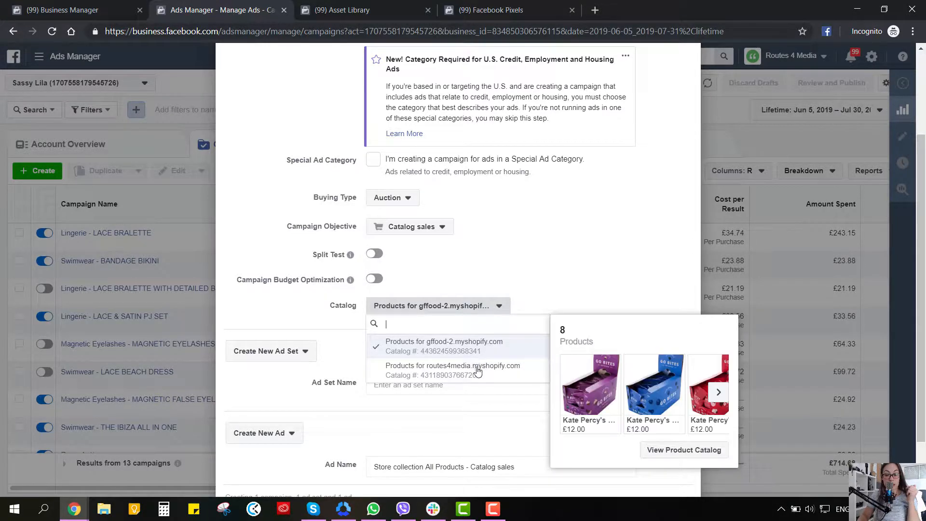
{"action": "left_click", "coordinate": [477, 373]}
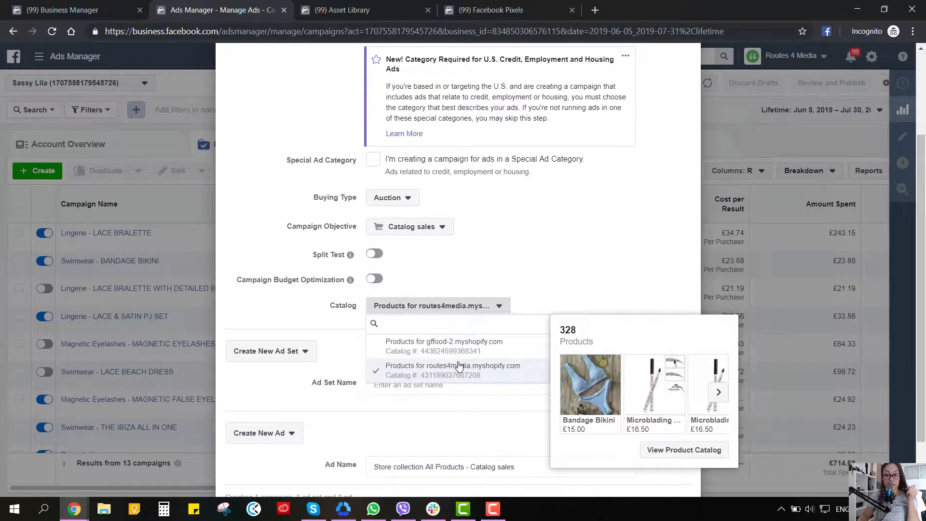
{"action": "left_click", "coordinate": [458, 366]}
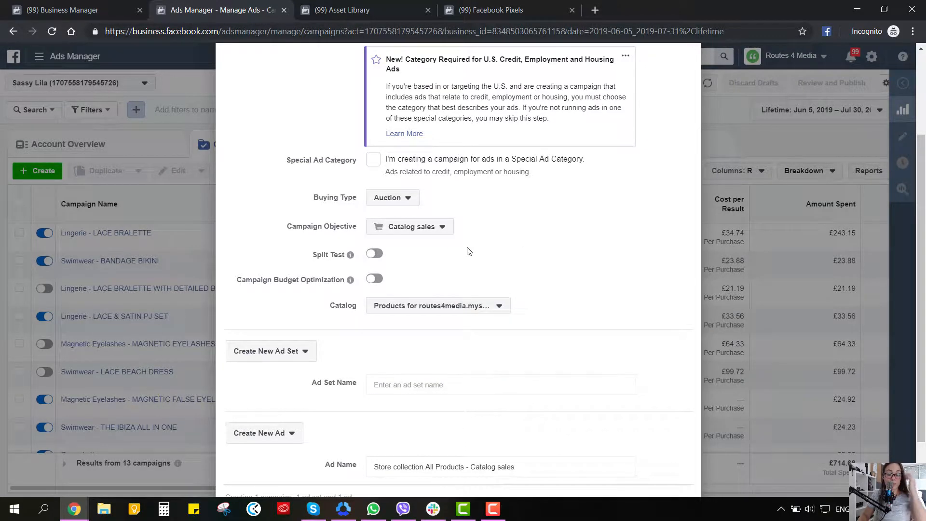
Name the new ad set "1"
{"action": "left_click", "coordinate": [442, 382]}
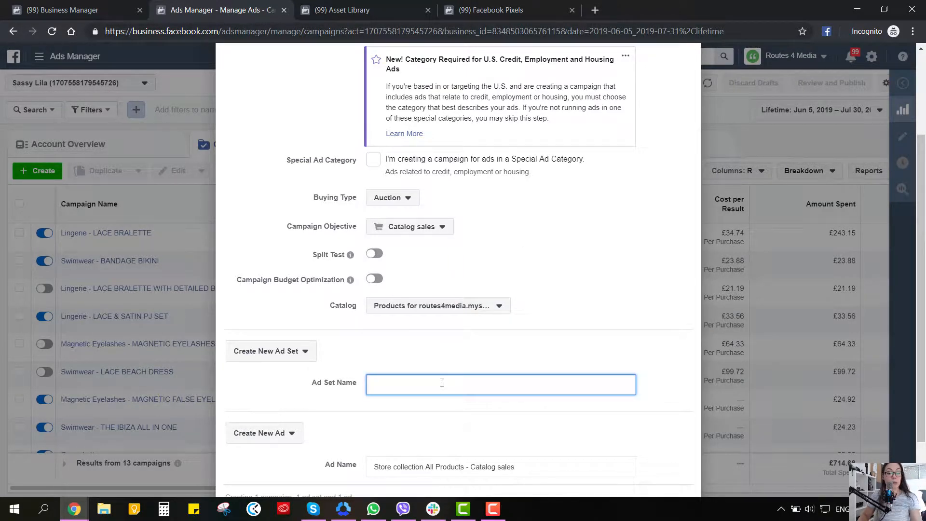
{"action": "type", "text": "1"}
{"action": "scroll", "coordinate": [527, 419], "scroll_direction": "up", "scroll_amount": 1}
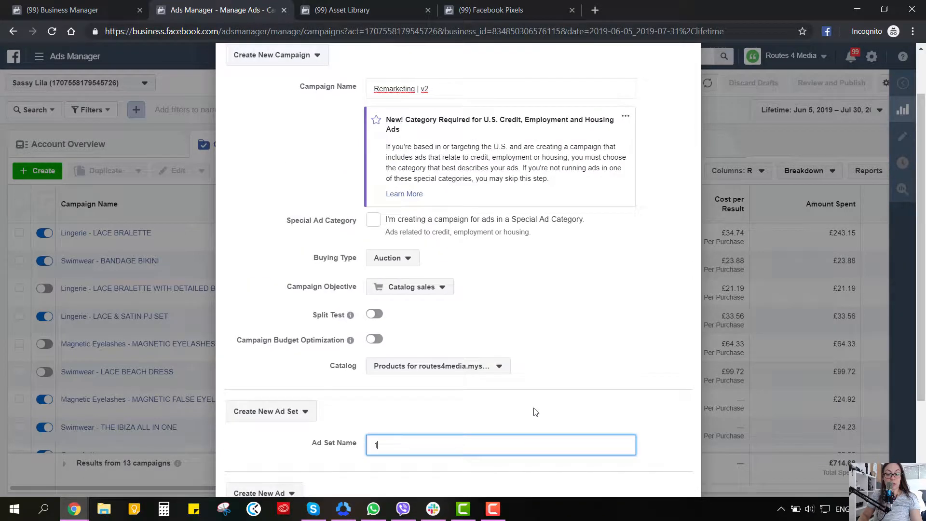
{"action": "scroll", "coordinate": [534, 410], "scroll_direction": "down", "scroll_amount": 3}
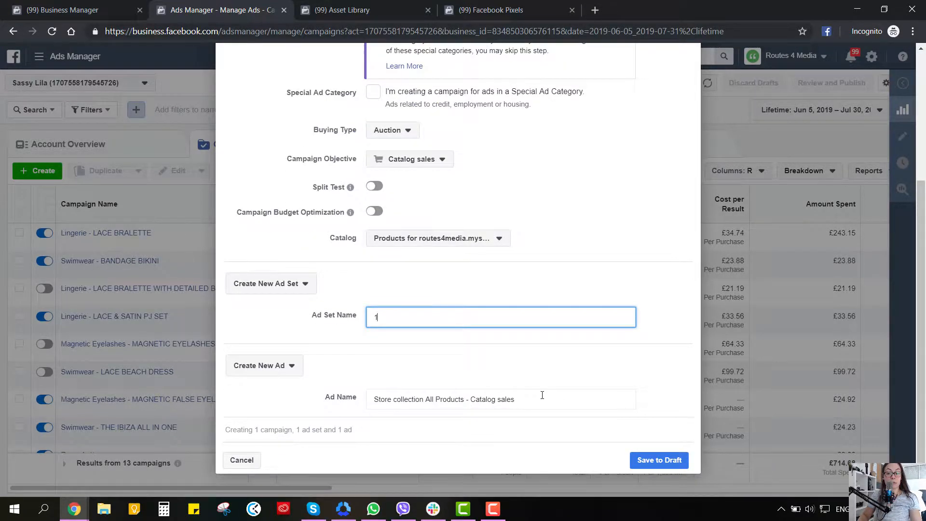
Shorten the ad name to "Catalog sales" and save the new campaign as a draft
{"action": "left_click_drag", "start_coordinate": [542, 395], "coordinate": [398, 398]}
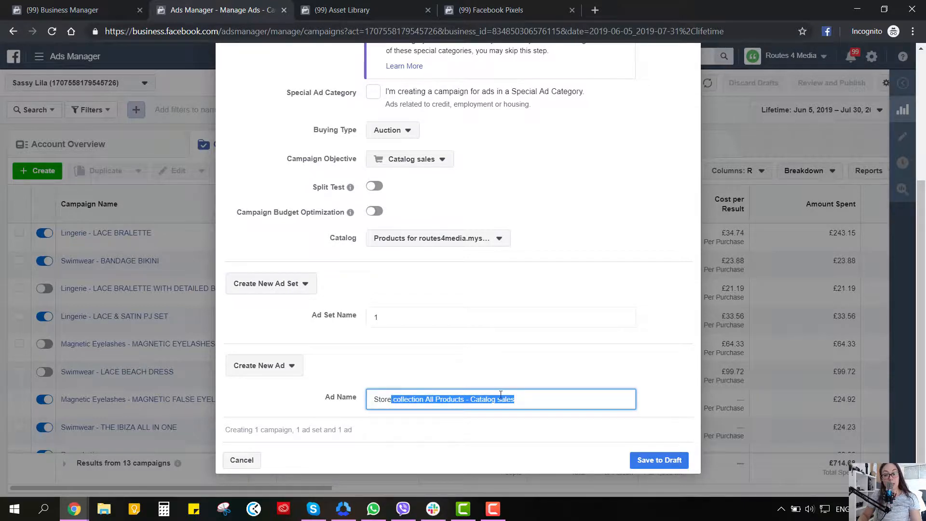
{"action": "left_click_drag", "start_coordinate": [471, 398], "coordinate": [330, 388]}
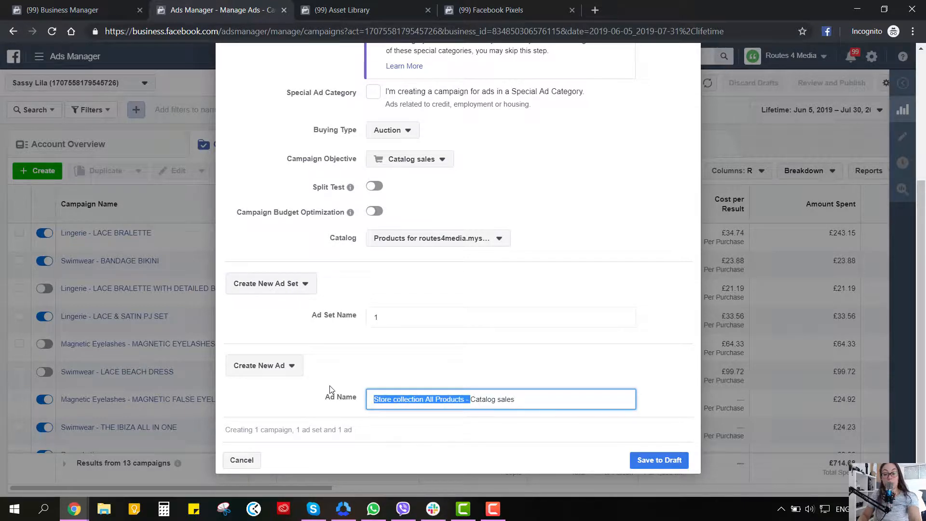
{"action": "key", "text": "BackSpace"}
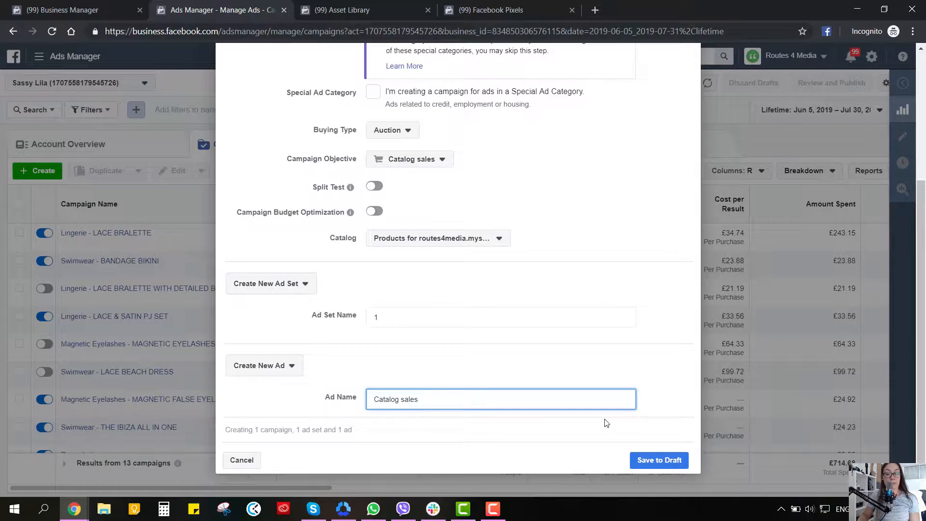
{"action": "left_click", "coordinate": [657, 462]}
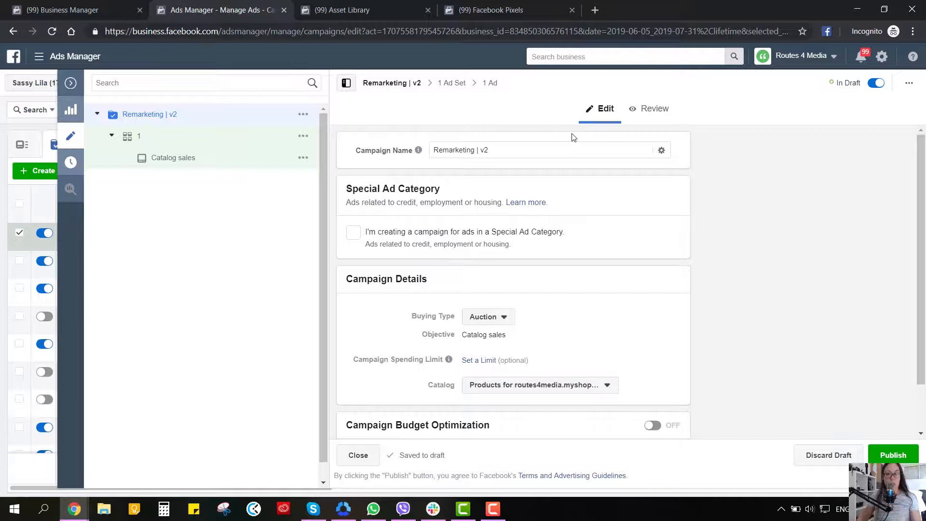
Return to the campaign list and open ad set 1 of the Remarketing | v2 campaign for editing
{"action": "left_click", "coordinate": [70, 86]}
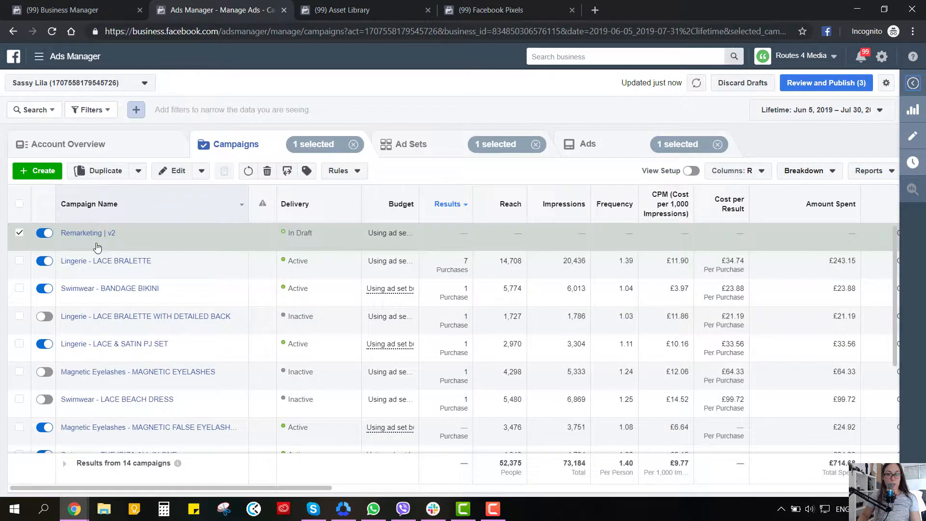
{"action": "left_click", "coordinate": [96, 234]}
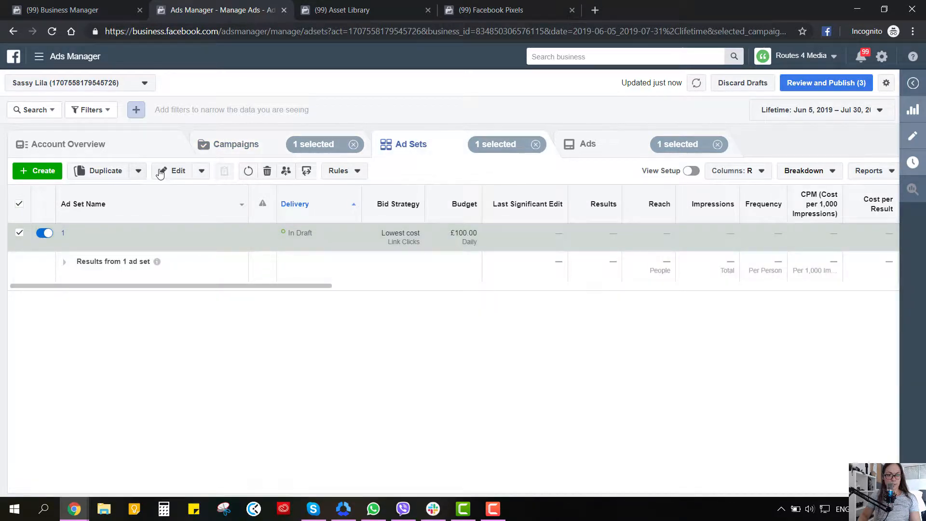
{"action": "left_click", "coordinate": [160, 172]}
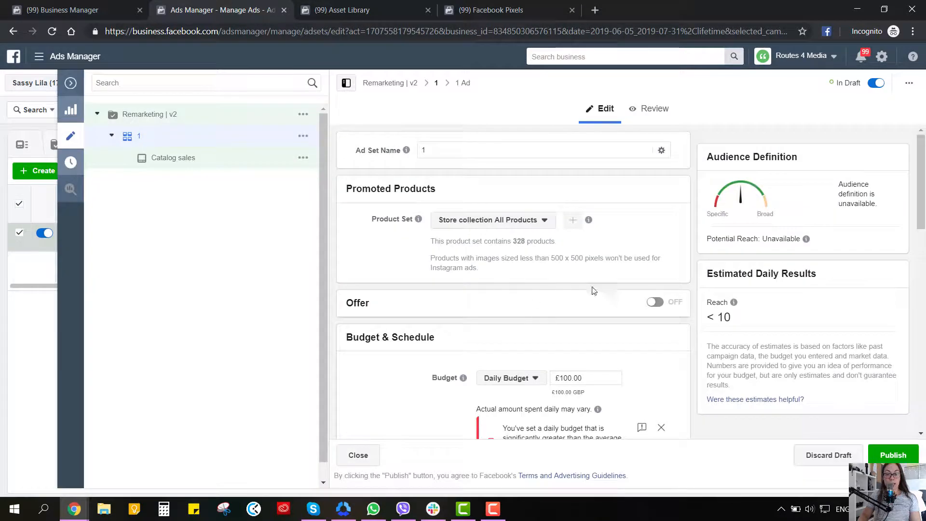
Set the ad set's daily budget to £8
{"action": "scroll", "coordinate": [627, 273], "scroll_direction": "down", "scroll_amount": 6}
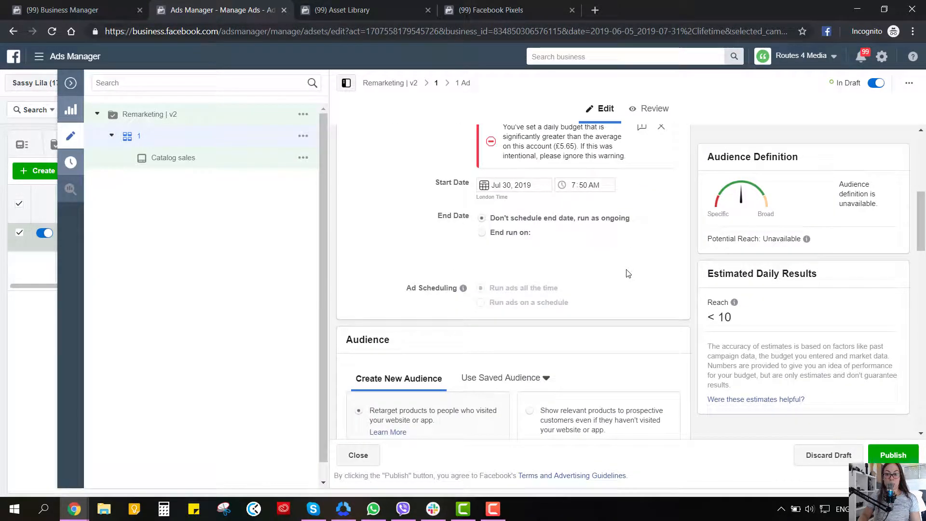
{"action": "scroll", "coordinate": [628, 274], "scroll_direction": "down", "scroll_amount": 5}
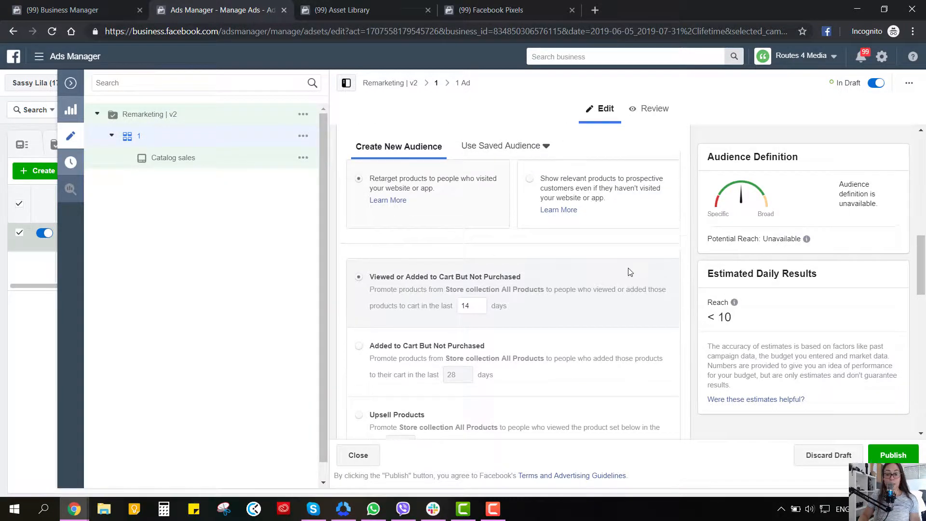
{"action": "scroll", "coordinate": [629, 272], "scroll_direction": "up", "scroll_amount": 2}
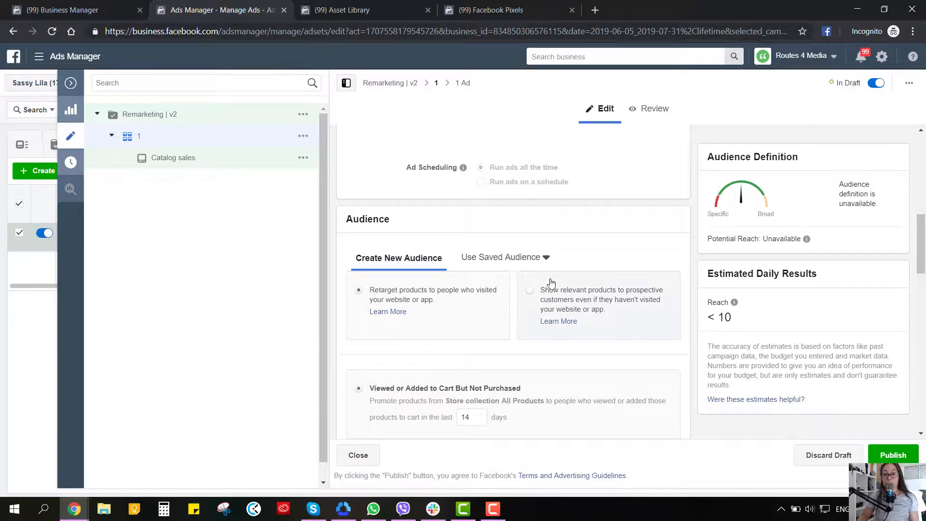
{"action": "scroll", "coordinate": [551, 282], "scroll_direction": "up", "scroll_amount": 8}
{"action": "left_click_drag", "start_coordinate": [600, 318], "coordinate": [536, 321]}
{"action": "type", "text": "8"}
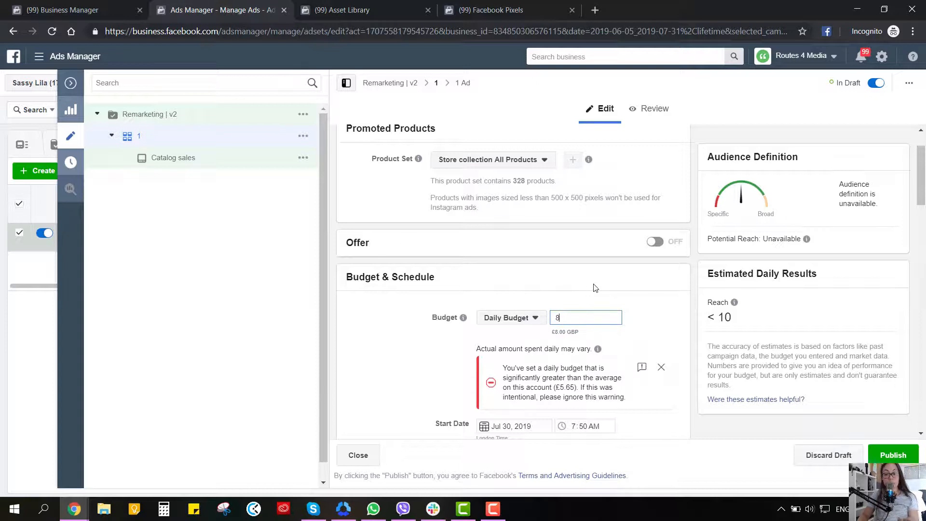
Schedule the ad set to end on Aug 3, 2019 at 1:00 PM
{"action": "scroll", "coordinate": [642, 307], "scroll_direction": "down", "scroll_amount": 1}
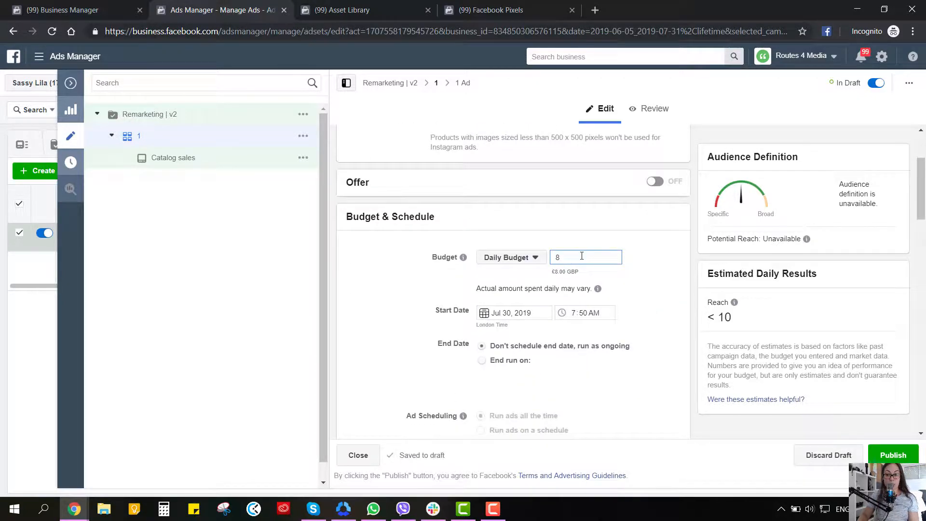
{"action": "scroll", "coordinate": [542, 311], "scroll_direction": "down", "scroll_amount": 2}
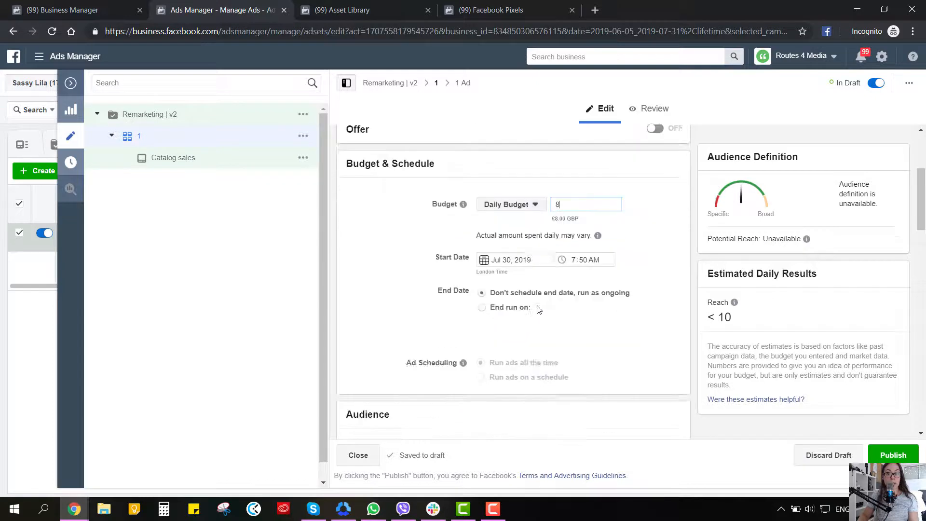
{"action": "left_click", "coordinate": [516, 244]}
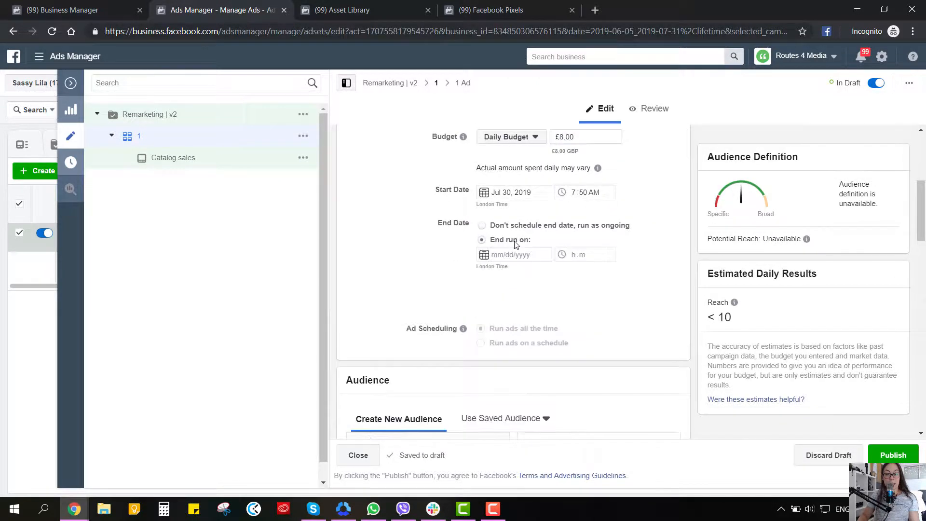
{"action": "left_click", "coordinate": [534, 255]}
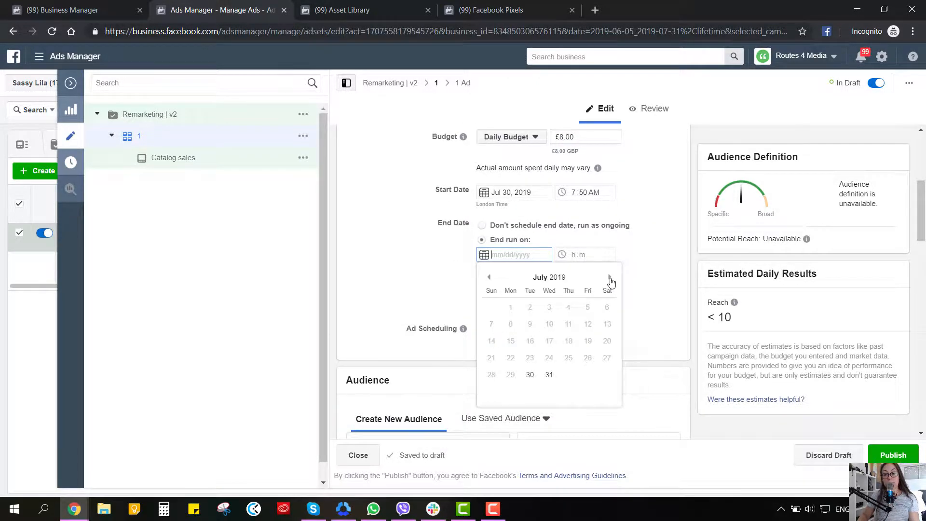
{"action": "left_click", "coordinate": [610, 278]}
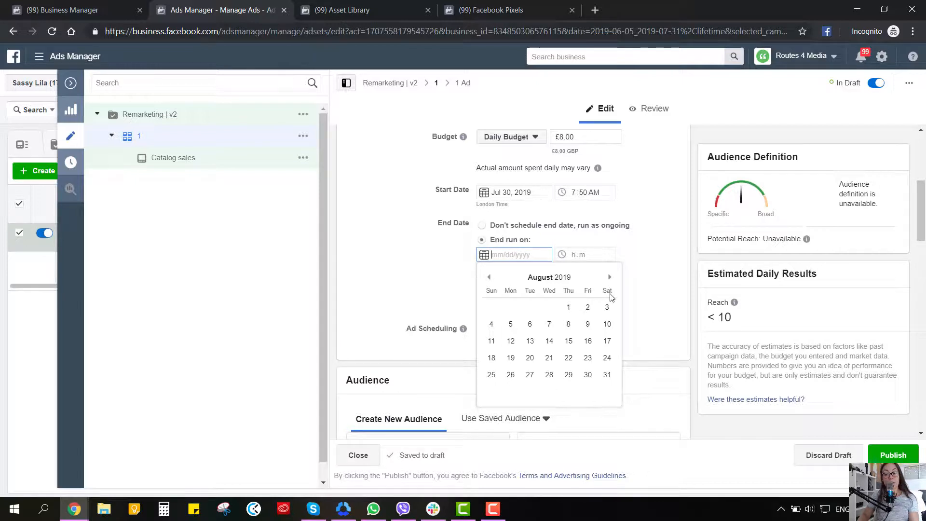
{"action": "left_click", "coordinate": [608, 308]}
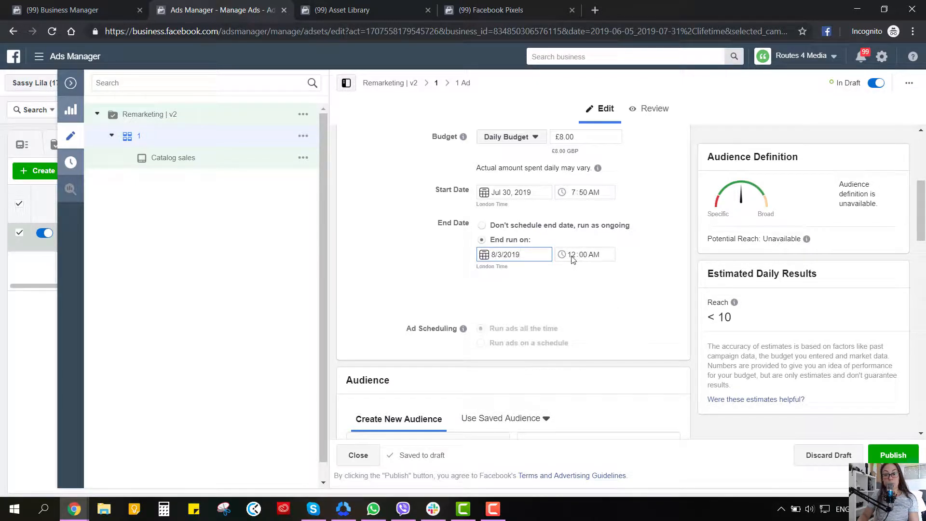
{"action": "left_click", "coordinate": [573, 259]}
{"action": "type", "text": "1"}
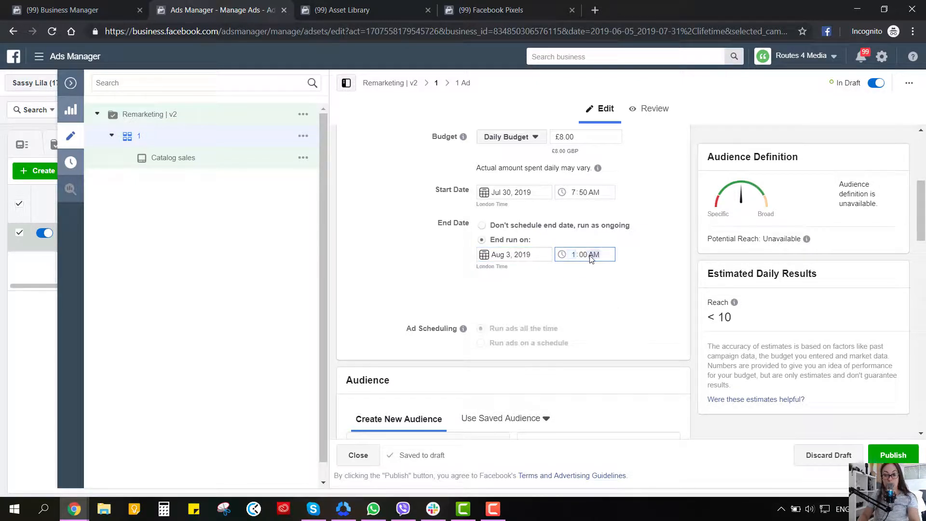
{"action": "type", "text": "p"}
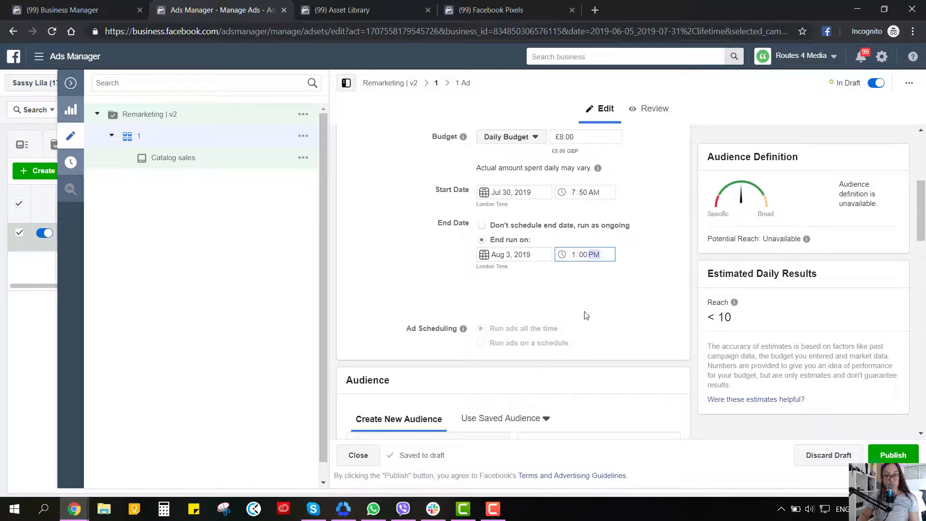
Check the ad set's saved audiences and look through the retargeting options for a new audience
{"action": "scroll", "coordinate": [588, 316], "scroll_direction": "down", "scroll_amount": 4}
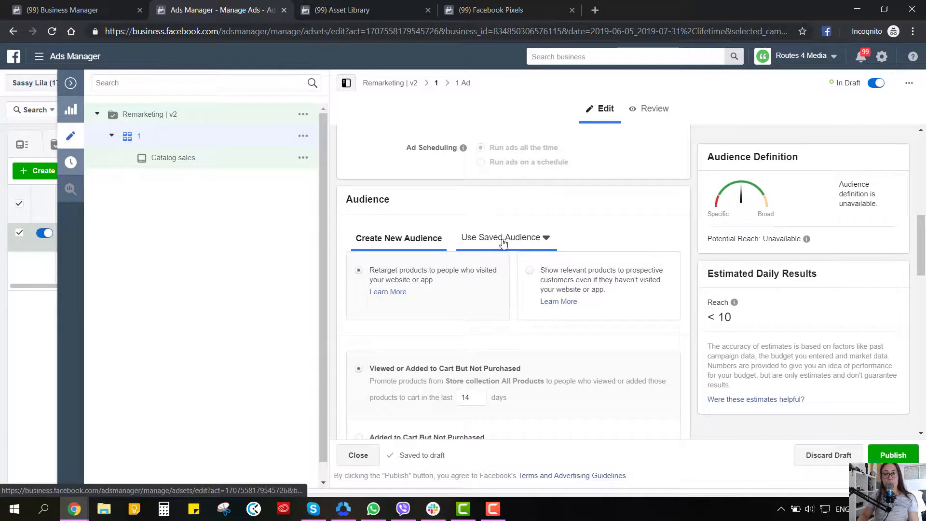
{"action": "left_click", "coordinate": [542, 237]}
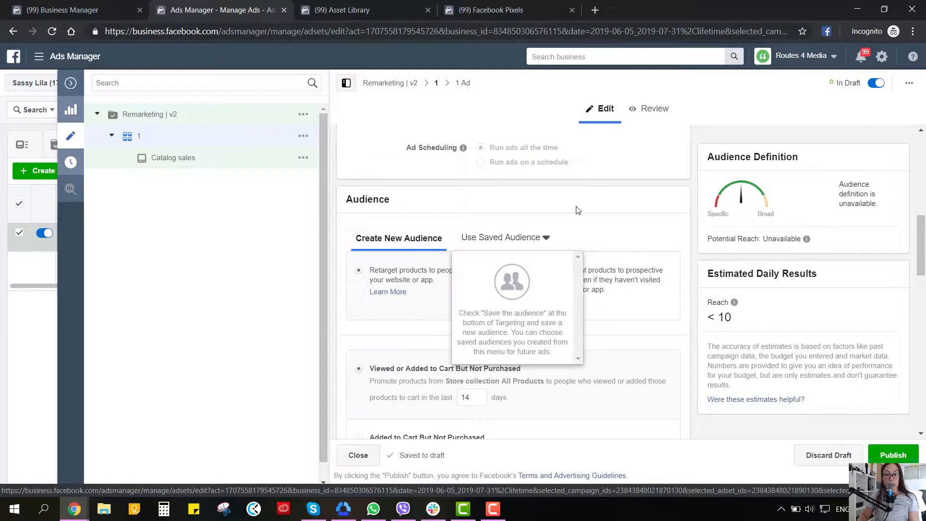
{"action": "left_click", "coordinate": [534, 201]}
{"action": "scroll", "coordinate": [554, 202], "scroll_direction": "down", "scroll_amount": 2}
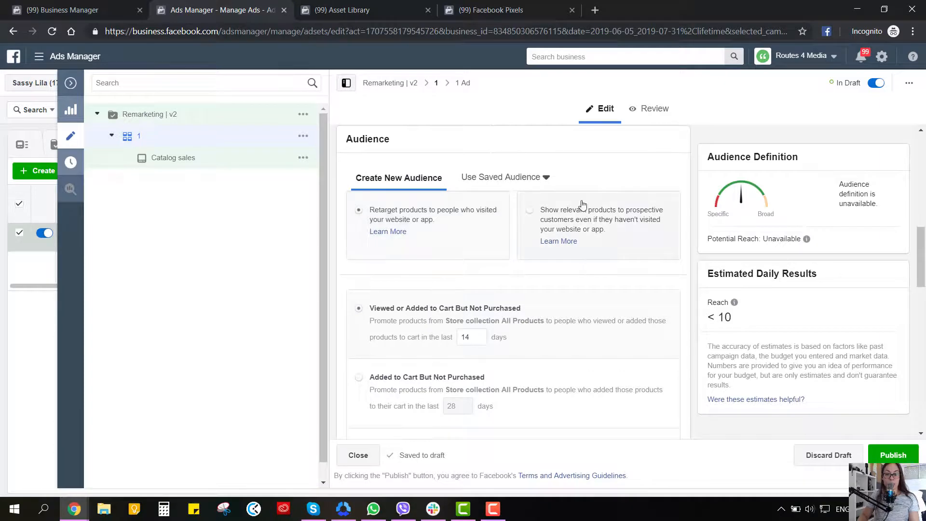
{"action": "scroll", "coordinate": [668, 302], "scroll_direction": "down", "scroll_amount": 5}
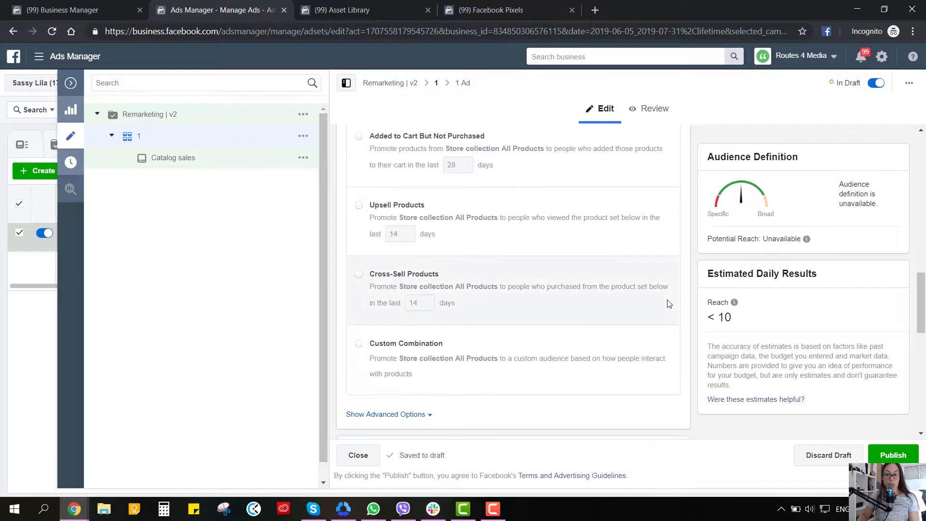
Switch the new audience to showing relevant products to prospective customers even if they haven't visited the website or app
{"action": "scroll", "coordinate": [668, 303], "scroll_direction": "down", "scroll_amount": 4}
{"action": "scroll", "coordinate": [669, 303], "scroll_direction": "up", "scroll_amount": 6}
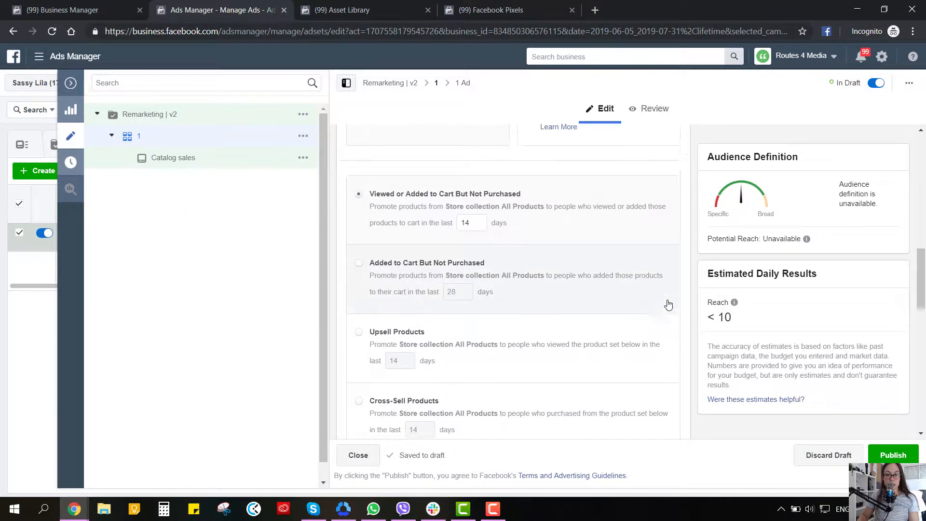
{"action": "scroll", "coordinate": [668, 304], "scroll_direction": "up", "scroll_amount": 2}
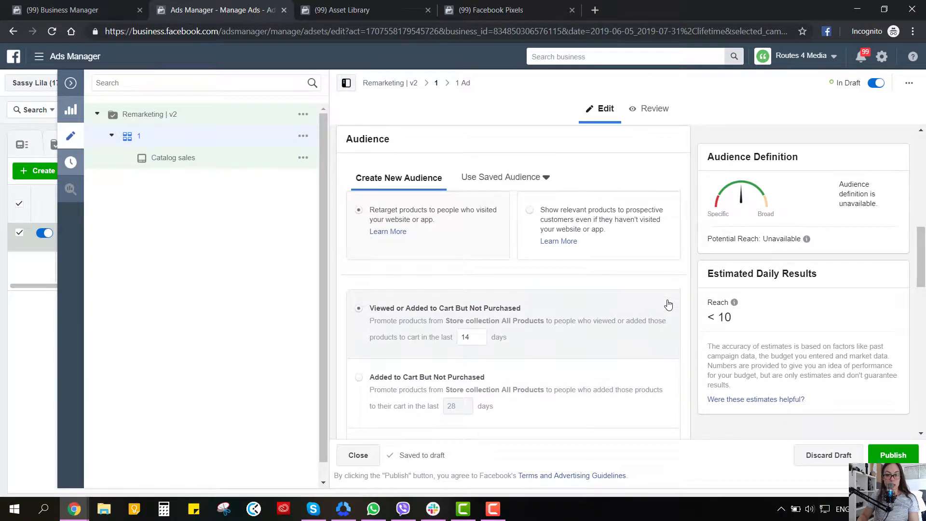
{"action": "left_click", "coordinate": [529, 211]}
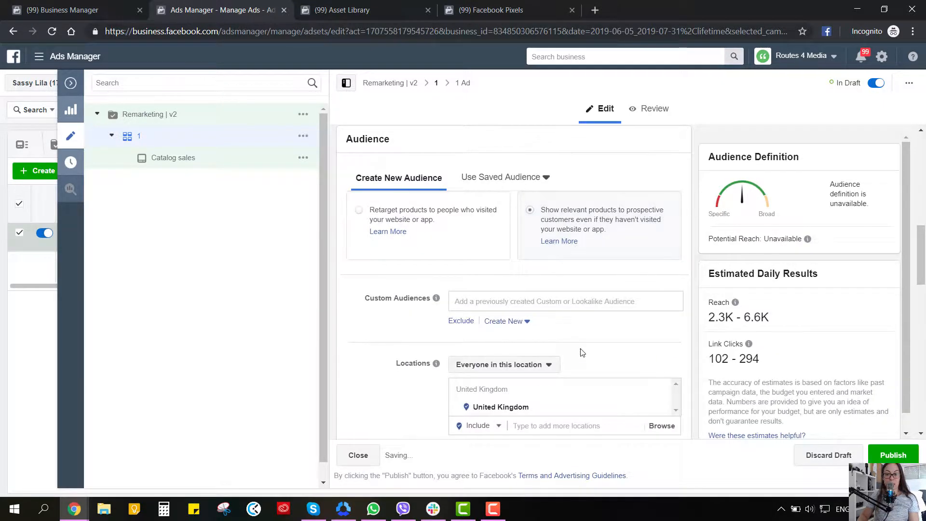
{"action": "scroll", "coordinate": [583, 349], "scroll_direction": "down", "scroll_amount": 2}
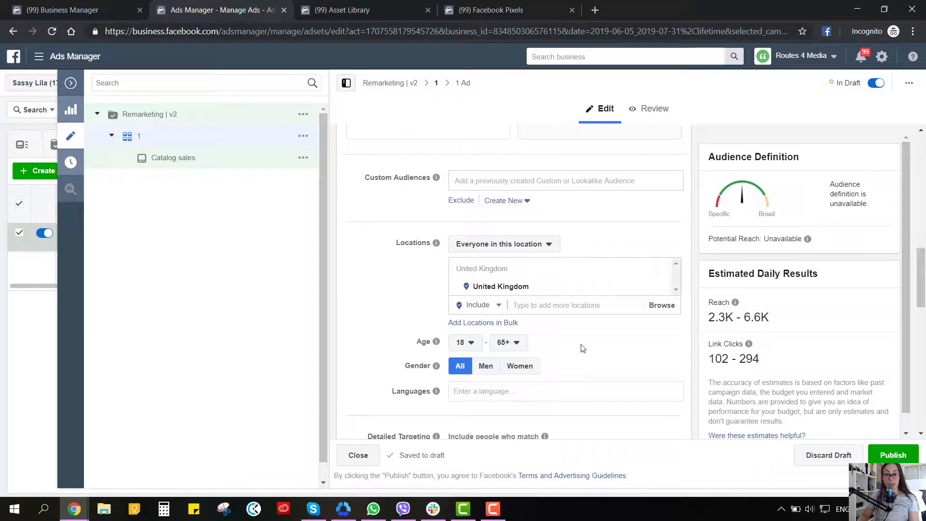
{"action": "scroll", "coordinate": [461, 217], "scroll_direction": "up", "scroll_amount": 2}
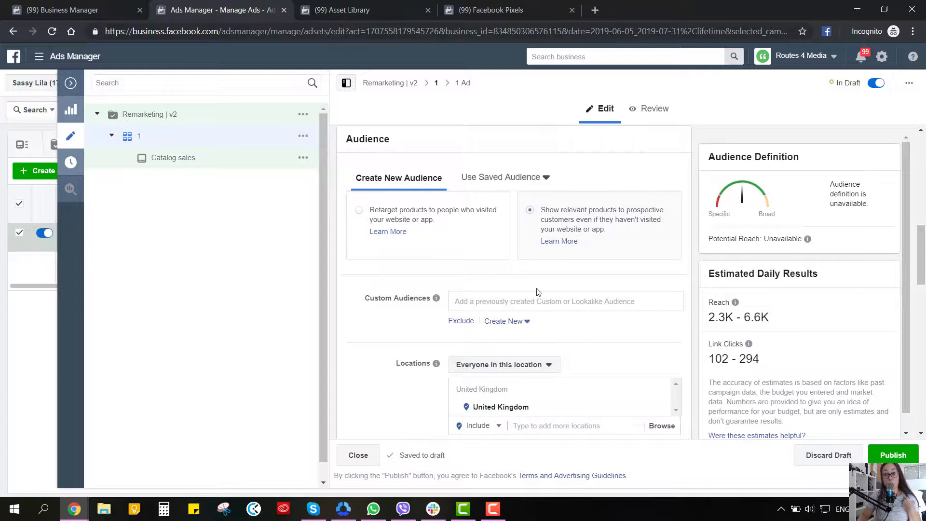
Include the Website Visitors and AddToCart custom audiences in the ad set's targeting
{"action": "left_click", "coordinate": [537, 303]}
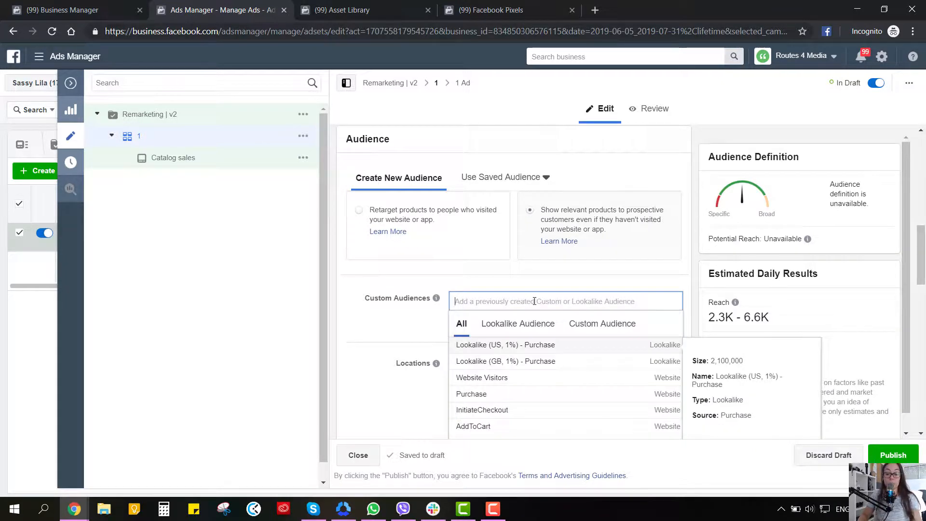
{"action": "scroll", "coordinate": [514, 319], "scroll_direction": "down", "scroll_amount": 1}
{"action": "left_click", "coordinate": [514, 318]}
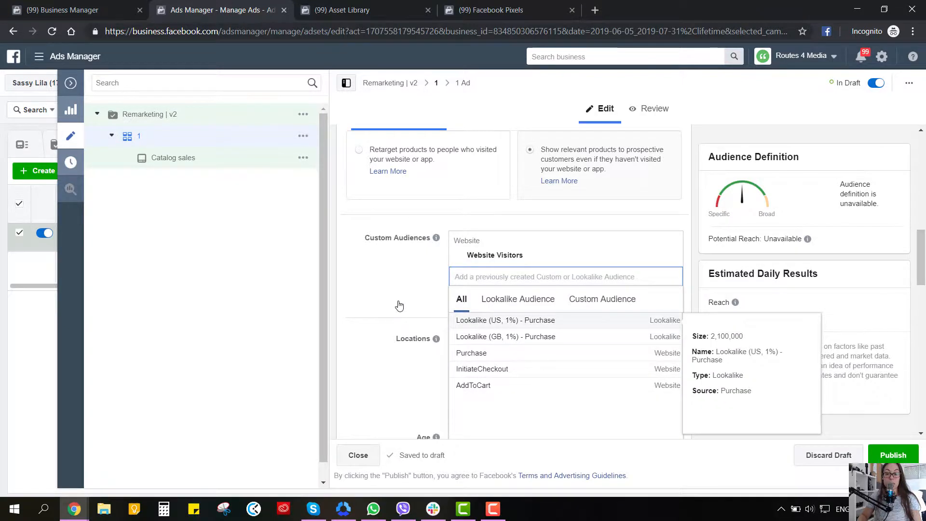
{"action": "left_click", "coordinate": [481, 385]}
{"action": "scroll", "coordinate": [402, 295], "scroll_direction": "down", "scroll_amount": 2}
{"action": "left_click", "coordinate": [403, 308]}
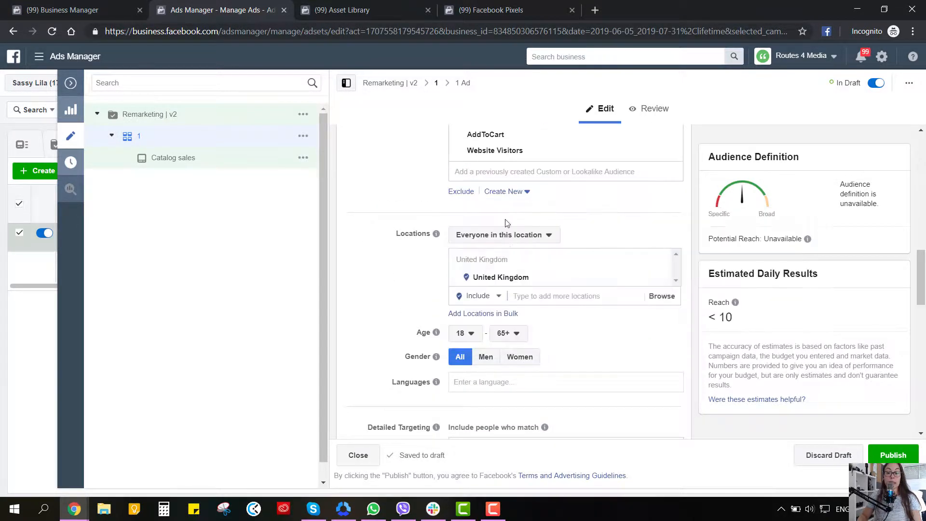
Exclude the Purchase custom audience from the ad set's targeting
{"action": "left_click", "coordinate": [461, 193]}
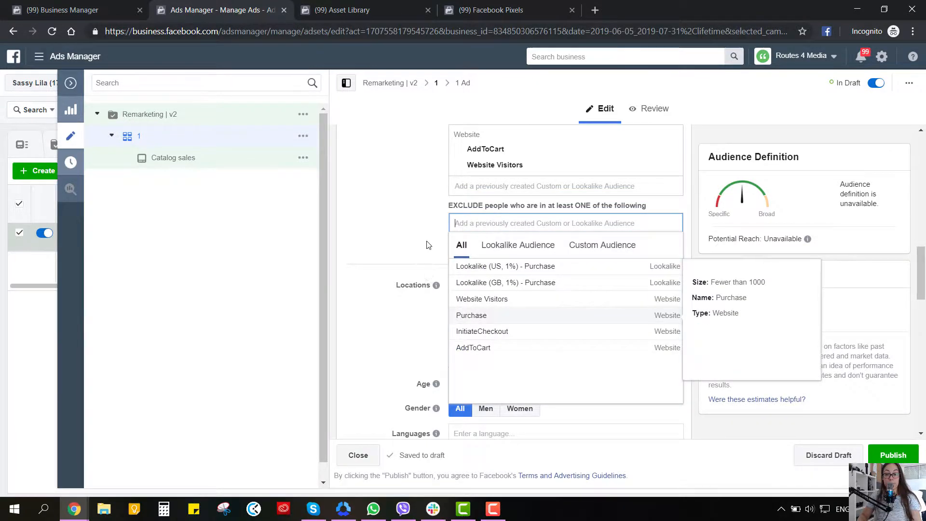
{"action": "left_click", "coordinate": [488, 318]}
{"action": "left_click", "coordinate": [415, 216]}
{"action": "scroll", "coordinate": [414, 217], "scroll_direction": "down", "scroll_amount": 3}
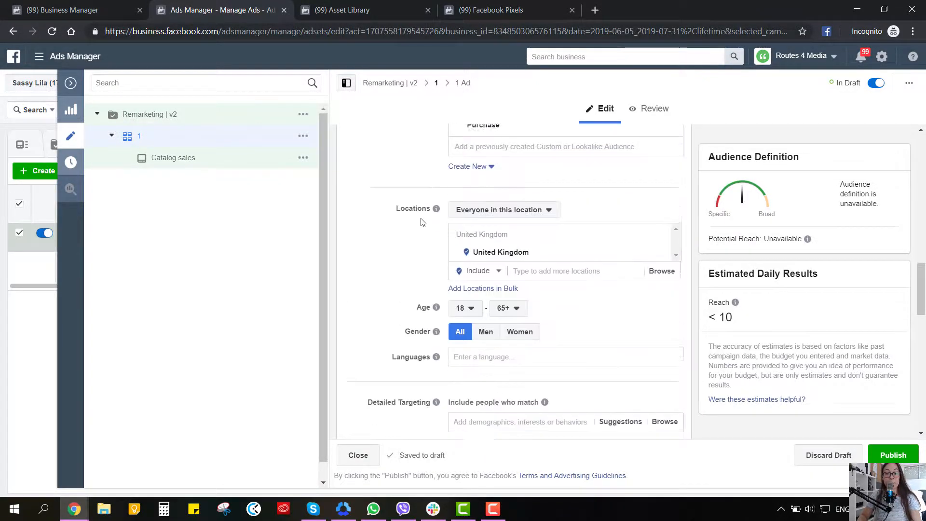
Target people who live in the chosen locations and add the United States alongside the United Kingdom
{"action": "left_click", "coordinate": [546, 203]}
{"action": "left_click", "coordinate": [515, 239]}
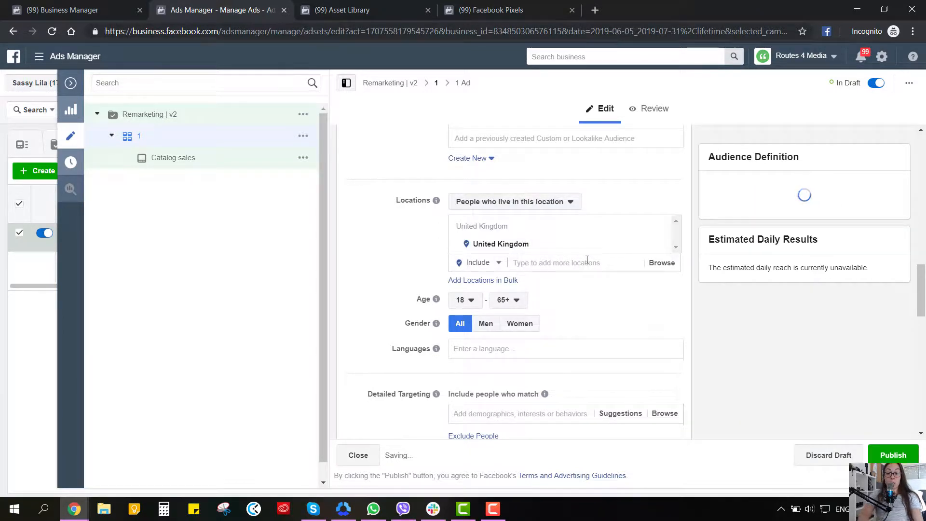
{"action": "left_click", "coordinate": [587, 260]}
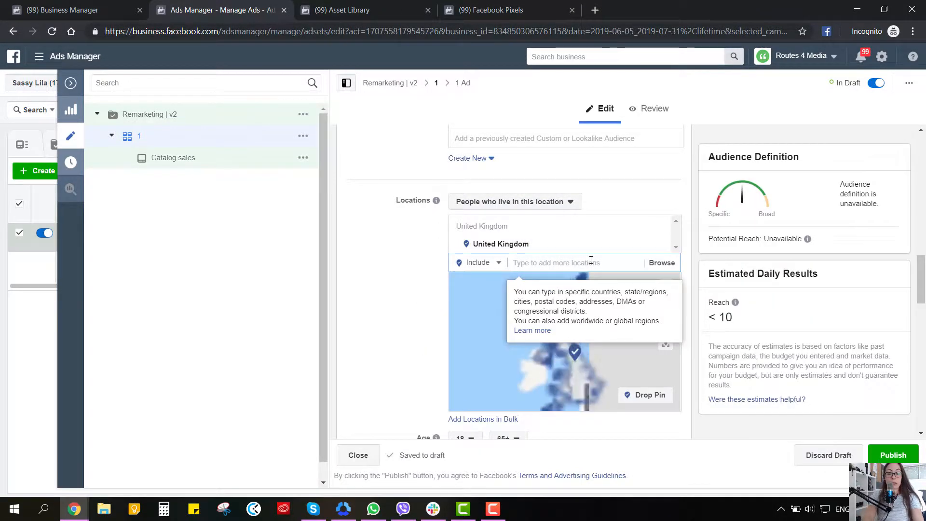
{"action": "type", "text": "United stat"}
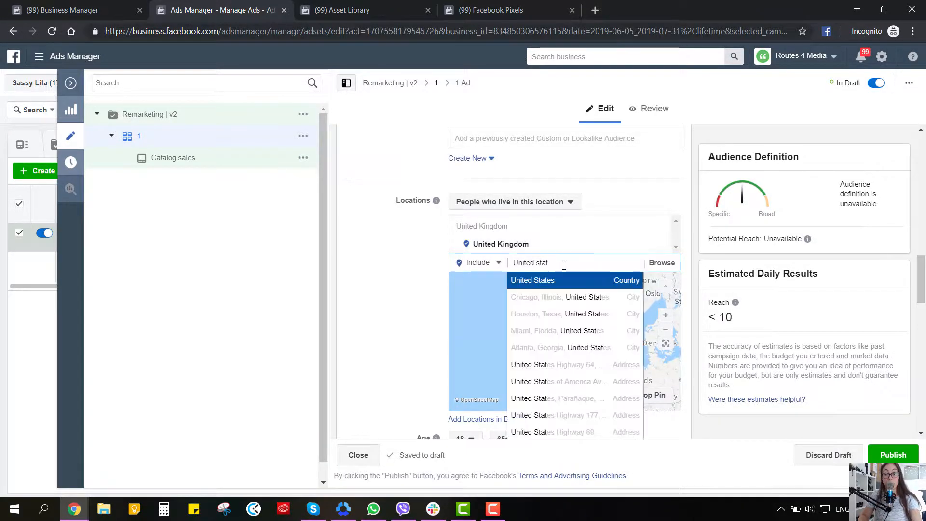
{"action": "left_click", "coordinate": [556, 282]}
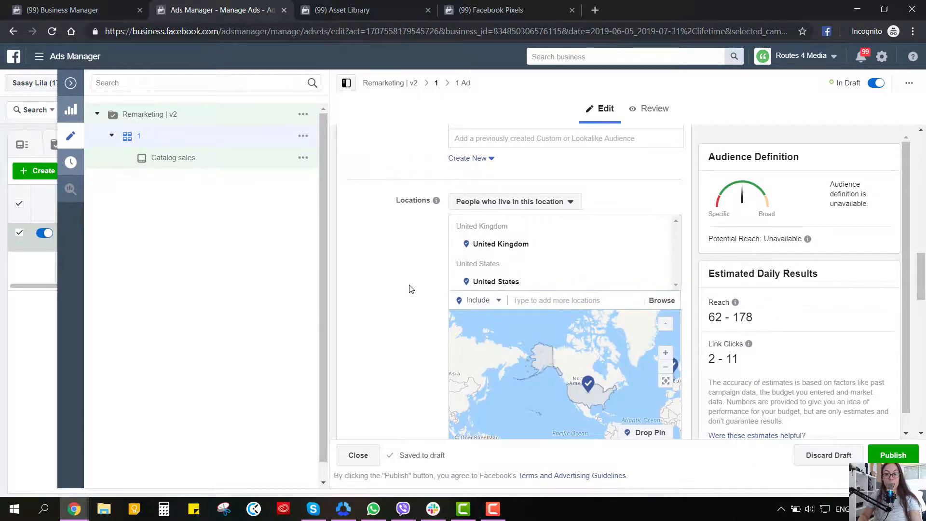
Limit the audience's gender to Women and set its language to English (All)
{"action": "scroll", "coordinate": [411, 289], "scroll_direction": "down", "scroll_amount": 4}
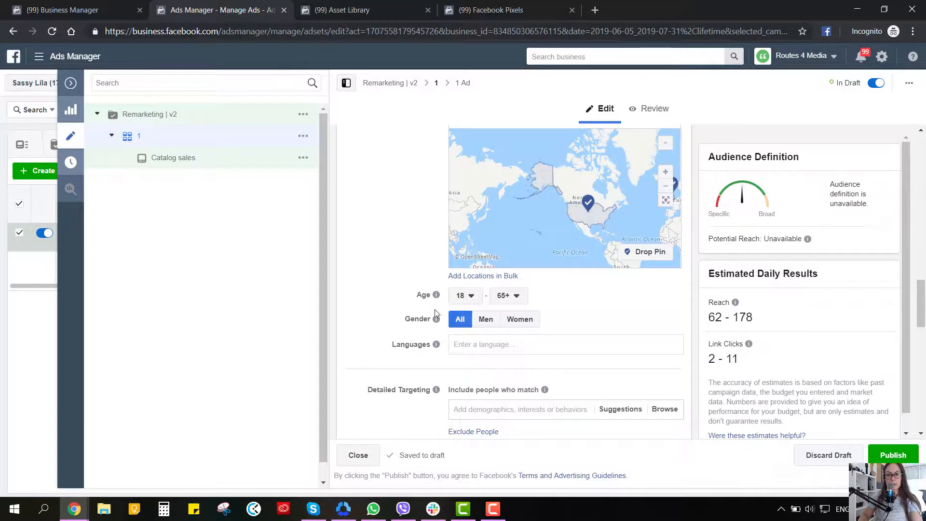
{"action": "left_click", "coordinate": [520, 319]}
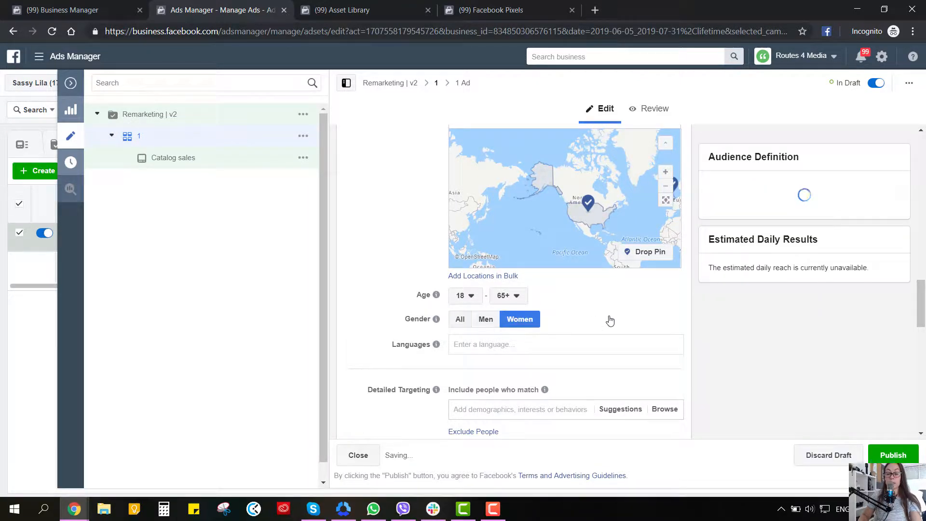
{"action": "left_click", "coordinate": [569, 343]}
{"action": "type", "text": "W"}
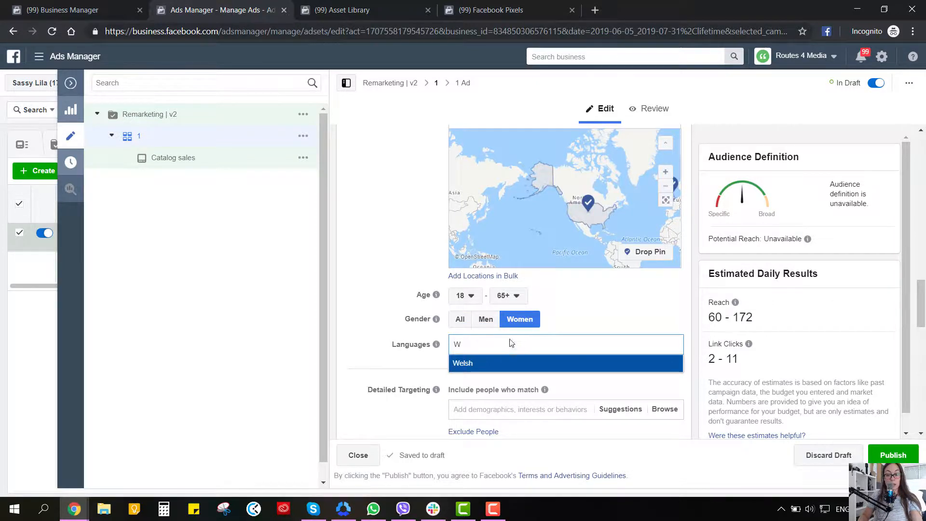
{"action": "left_click", "coordinate": [436, 343]}
{"action": "left_click", "coordinate": [473, 342]}
{"action": "key", "text": "BackSpace"}
{"action": "type", "text": "ENg"}
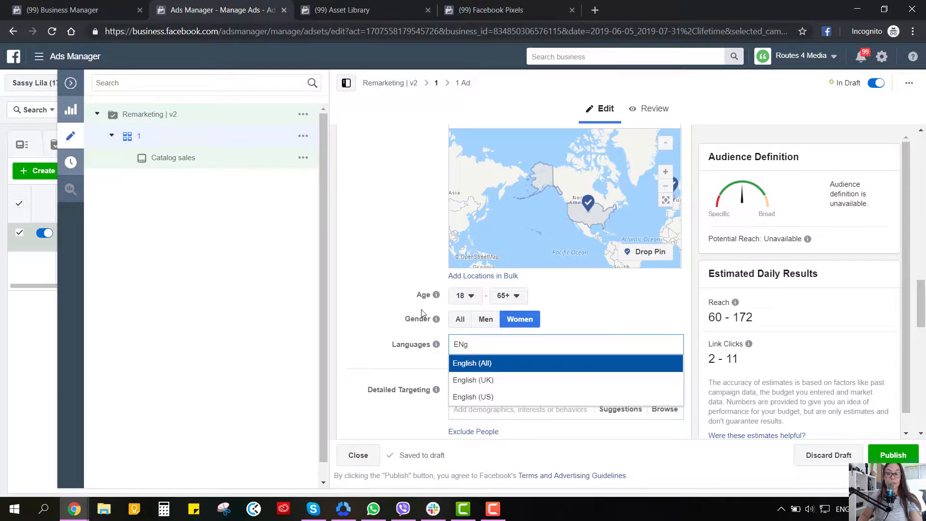
{"action": "left_click", "coordinate": [471, 364]}
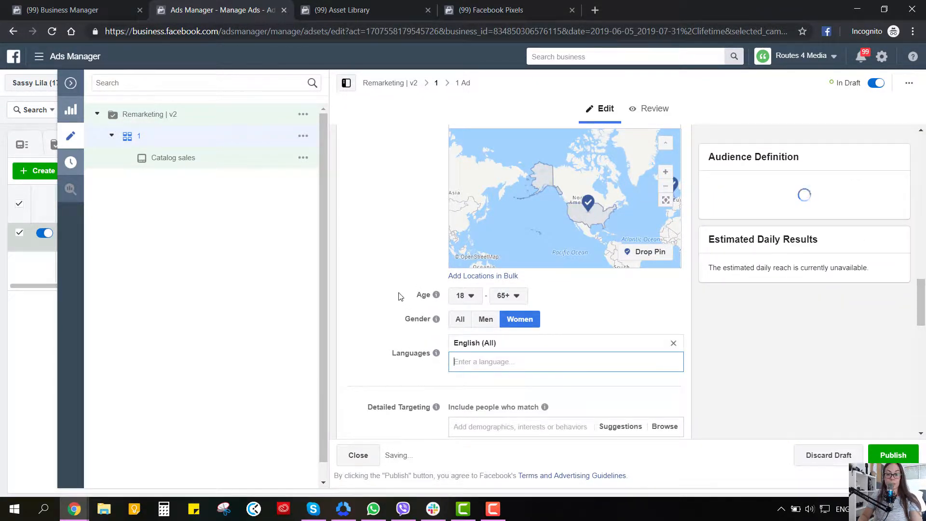
{"action": "left_click", "coordinate": [464, 296]}
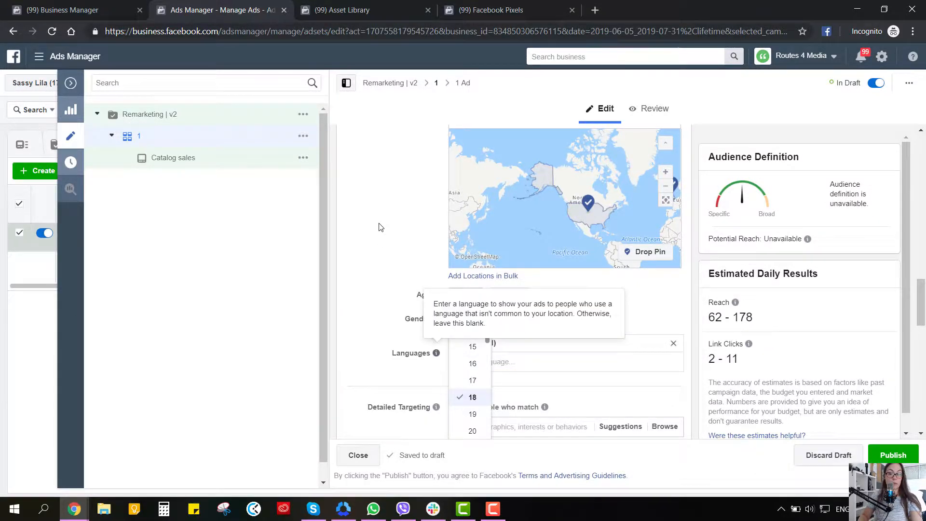
{"action": "left_click", "coordinate": [411, 273]}
Switch the ad set to manually edited placements and exclude the Messenger and Audience Network platforms
{"action": "scroll", "coordinate": [412, 275], "scroll_direction": "down", "scroll_amount": 4}
{"action": "scroll", "coordinate": [412, 275], "scroll_direction": "down", "scroll_amount": 4}
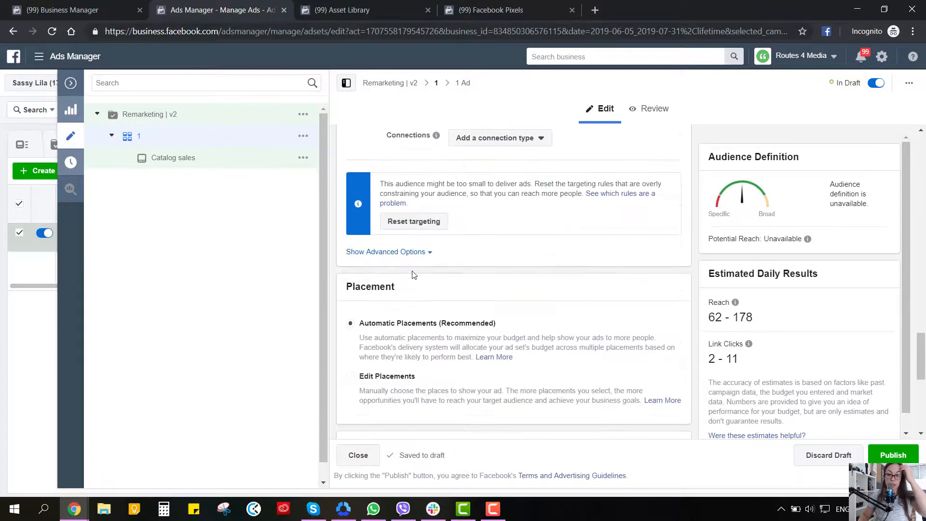
{"action": "left_click", "coordinate": [396, 377]}
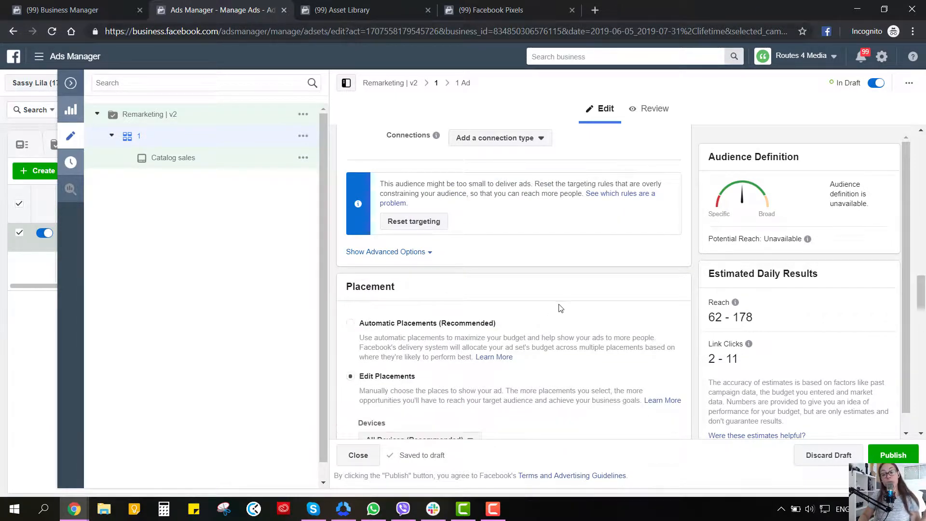
{"action": "scroll", "coordinate": [558, 306], "scroll_direction": "down", "scroll_amount": 1}
{"action": "scroll", "coordinate": [559, 305], "scroll_direction": "down", "scroll_amount": 2}
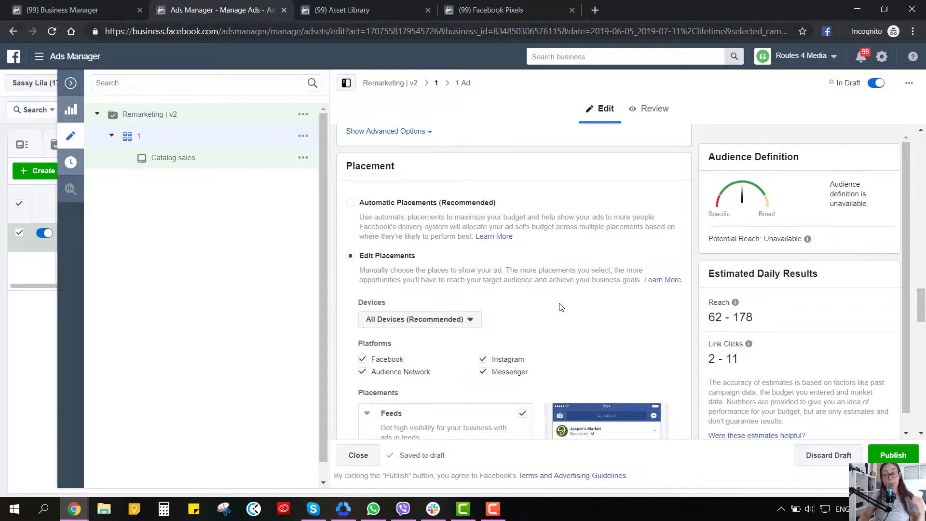
{"action": "scroll", "coordinate": [560, 307], "scroll_direction": "down", "scroll_amount": 2}
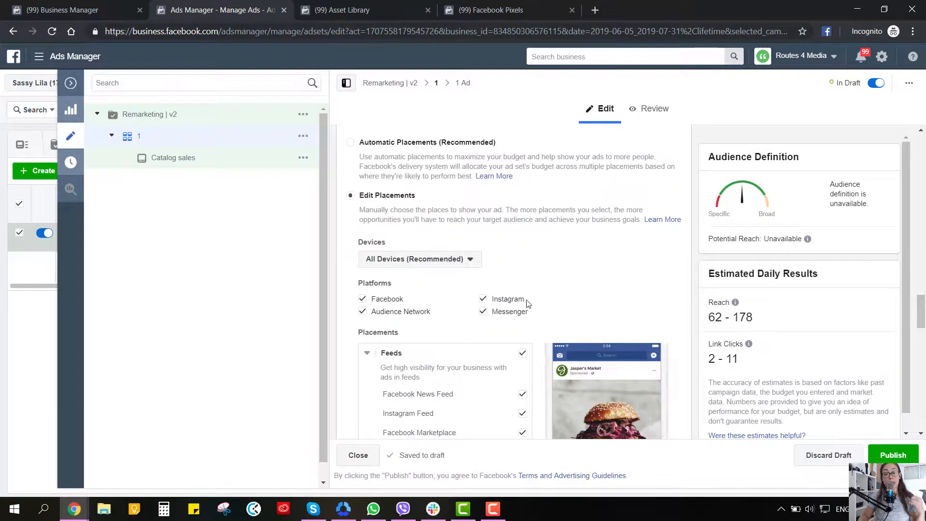
{"action": "left_click", "coordinate": [481, 313]}
{"action": "left_click", "coordinate": [362, 312]}
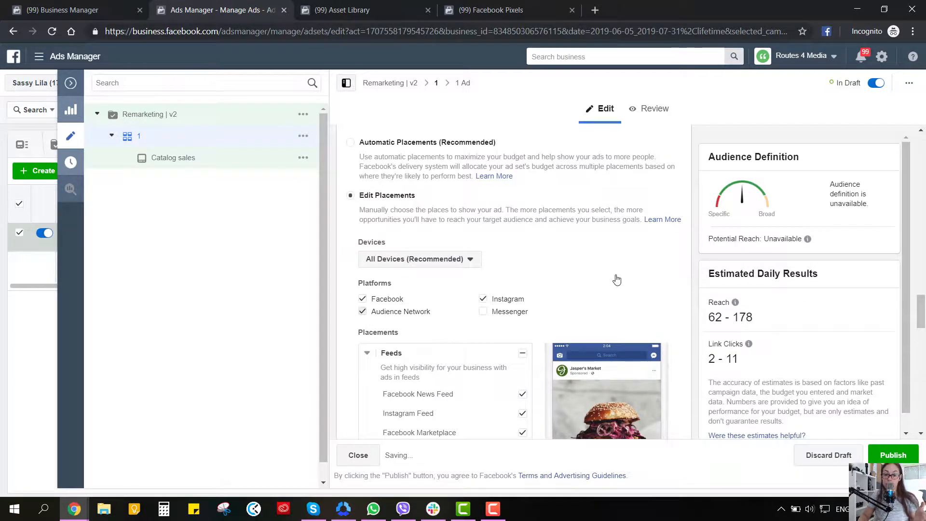
Review the ad set's individual placements and its optimization and delivery settings
{"action": "scroll", "coordinate": [622, 271], "scroll_direction": "down", "scroll_amount": 1}
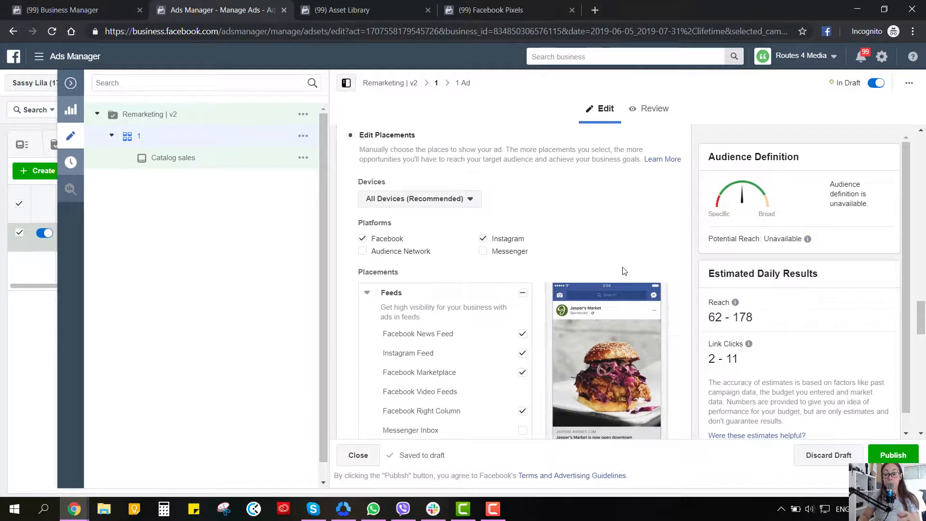
{"action": "scroll", "coordinate": [624, 271], "scroll_direction": "down", "scroll_amount": 2}
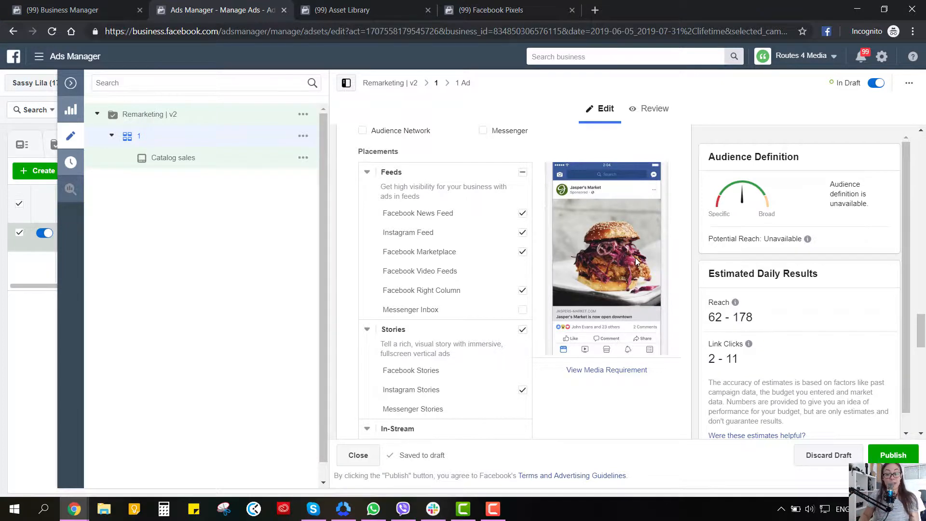
{"action": "scroll", "coordinate": [632, 260], "scroll_direction": "down", "scroll_amount": 3}
{"action": "scroll", "coordinate": [638, 261], "scroll_direction": "up", "scroll_amount": 5}
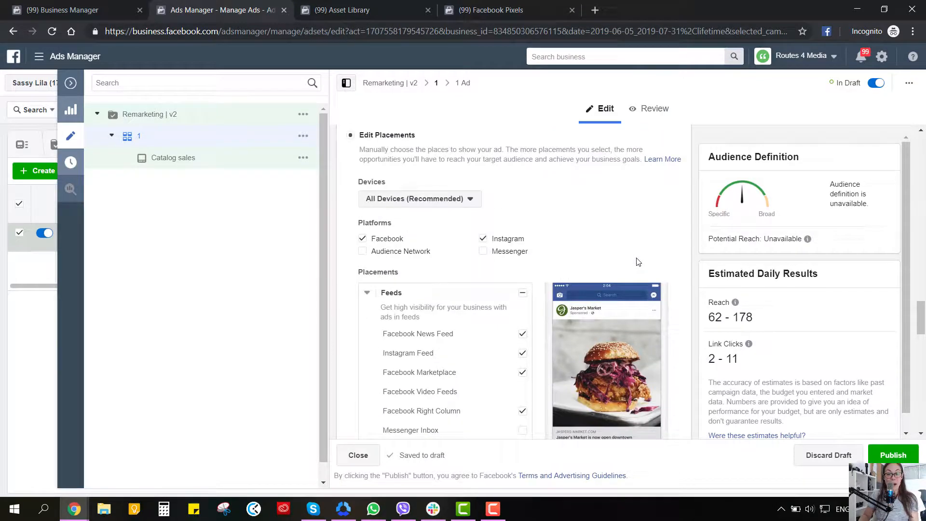
{"action": "scroll", "coordinate": [638, 261], "scroll_direction": "down", "scroll_amount": 15}
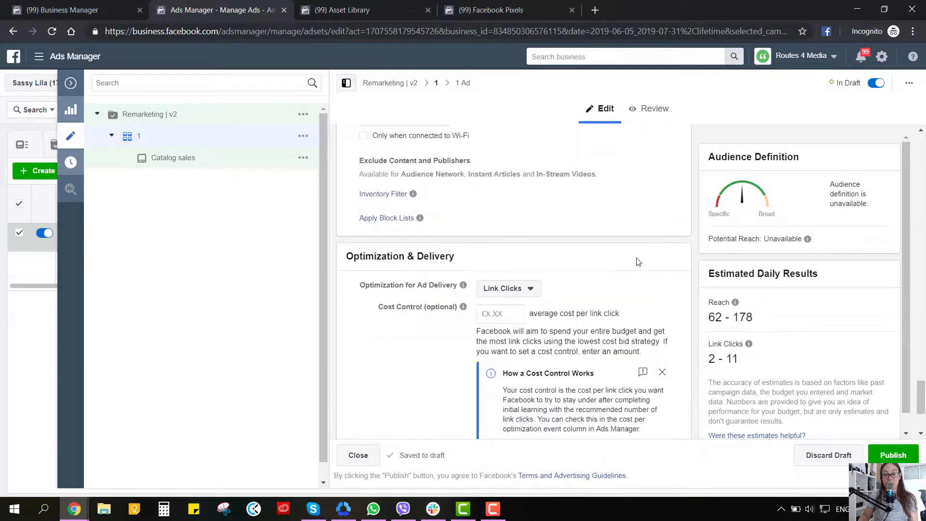
{"action": "scroll", "coordinate": [638, 261], "scroll_direction": "up", "scroll_amount": 1}
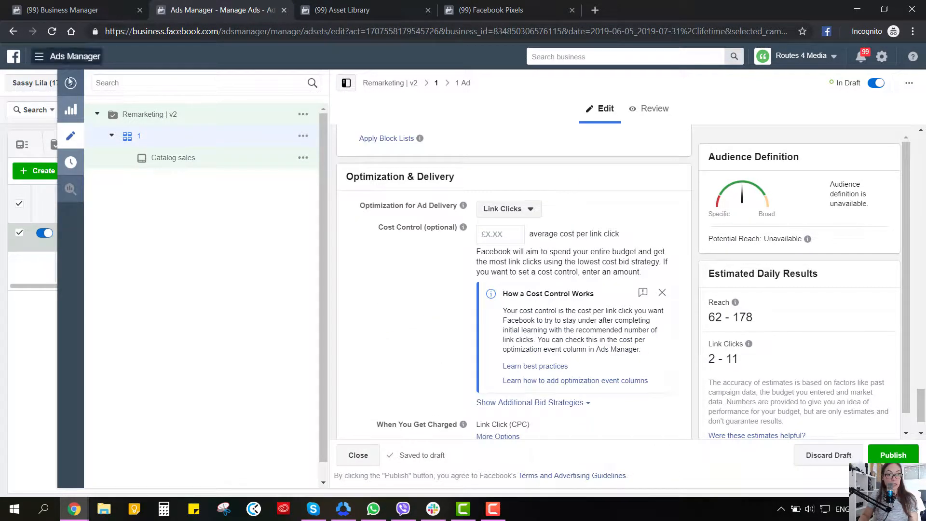
Rename the ad set as Website Visitors
{"action": "scroll", "coordinate": [617, 308], "scroll_direction": "up", "scroll_amount": 10}
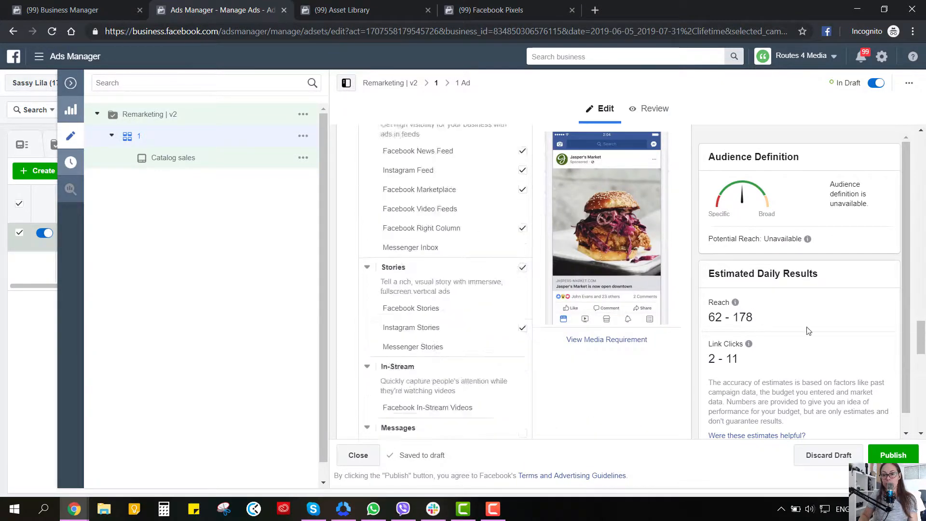
{"action": "left_click_drag", "start_coordinate": [916, 337], "coordinate": [916, 154]}
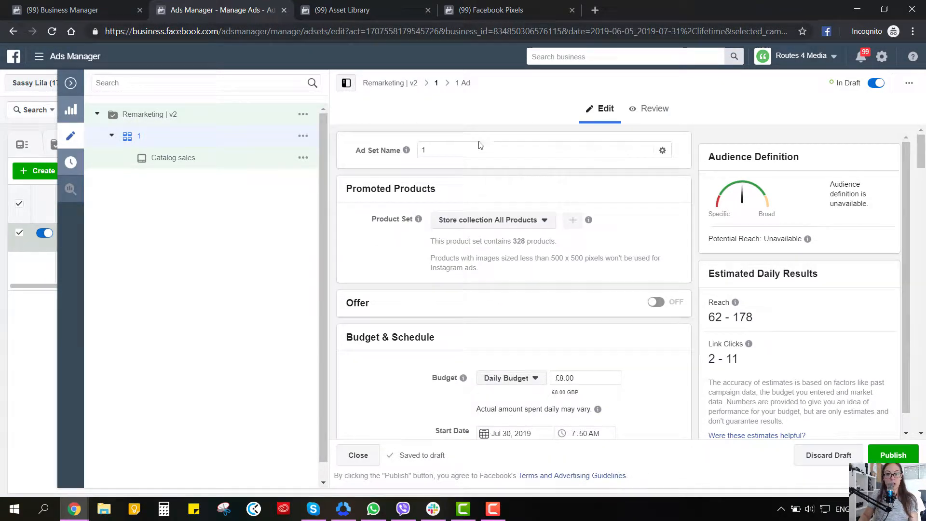
{"action": "left_click", "coordinate": [378, 147]}
{"action": "type", "text": "We"}
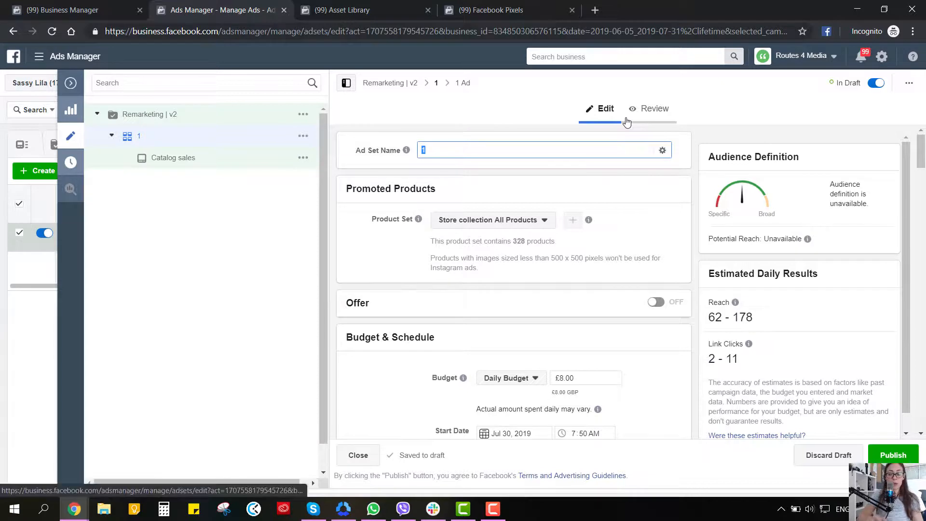
{"action": "type", "text": "bsite"}
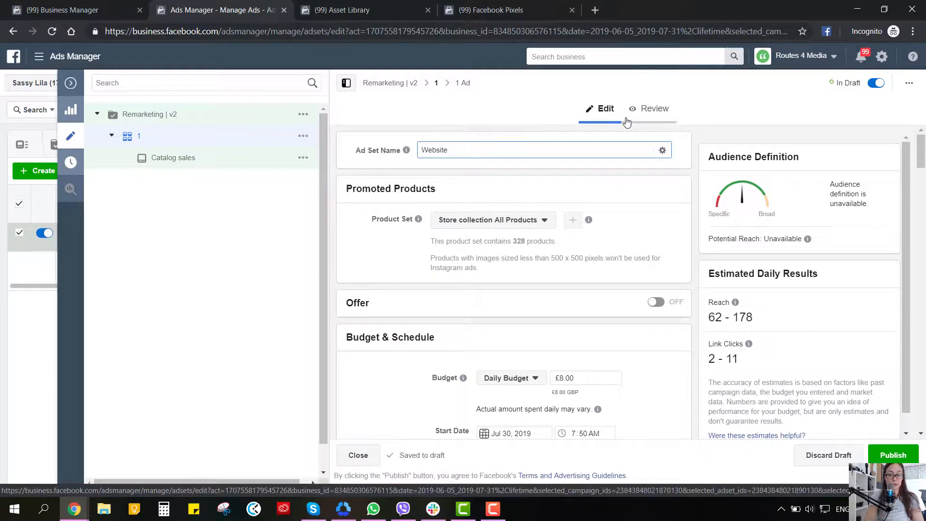
{"action": "type", "text": " Visitors"}
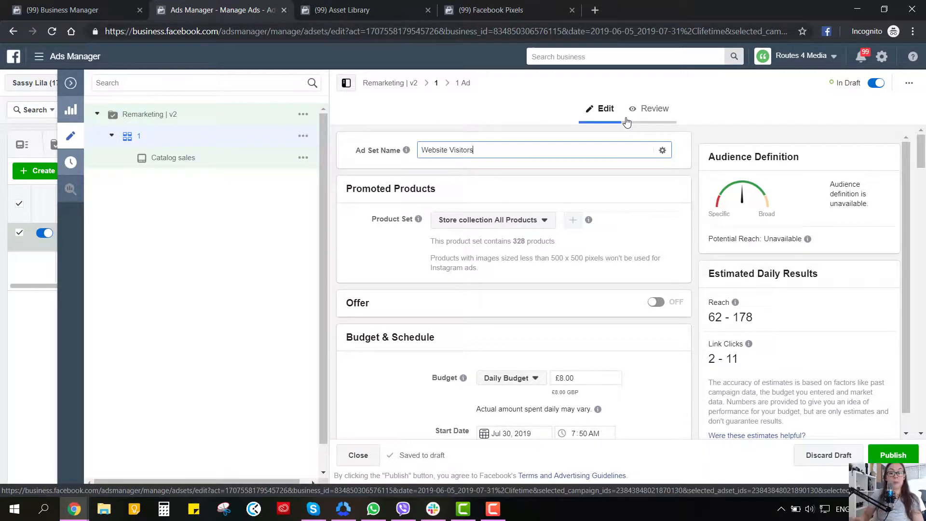
Close the ad set editor and open the ad inside the Website Visitors ad set for editing
{"action": "left_click", "coordinate": [73, 85]}
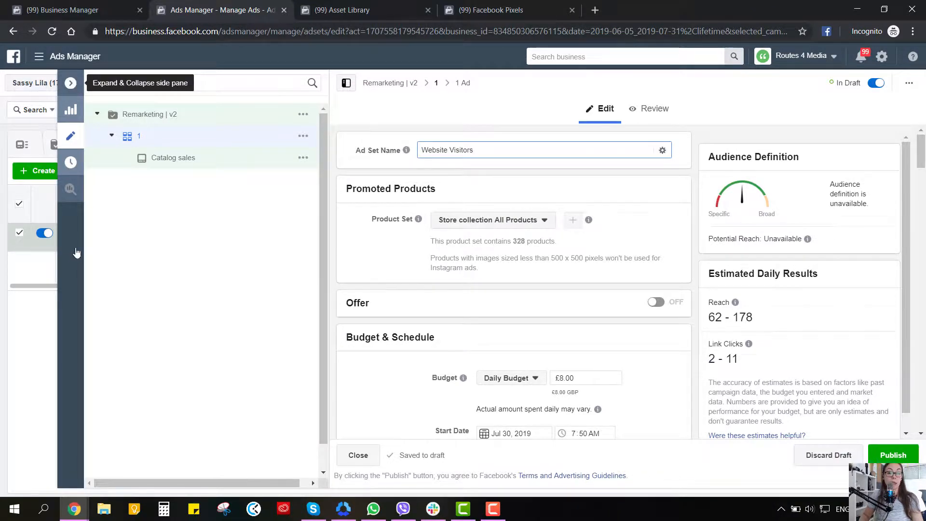
{"action": "left_click", "coordinate": [86, 234]}
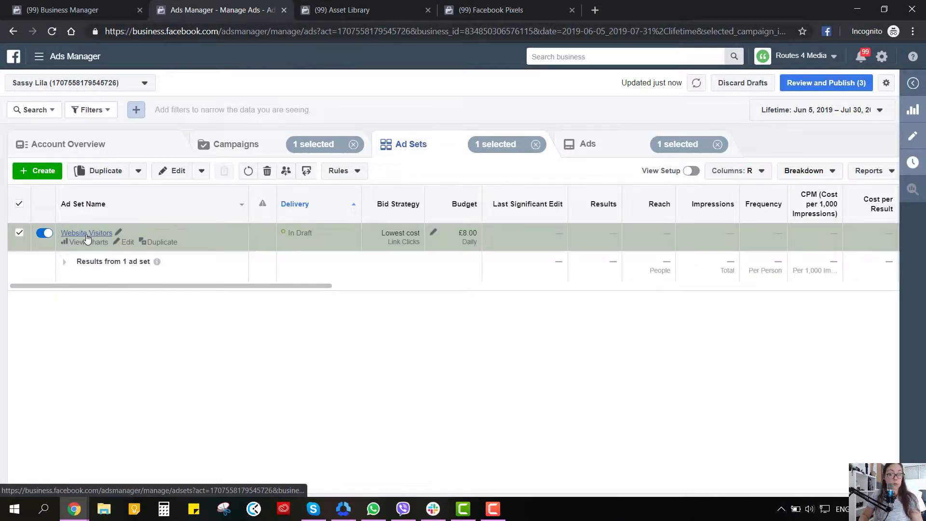
{"action": "left_click", "coordinate": [171, 170]}
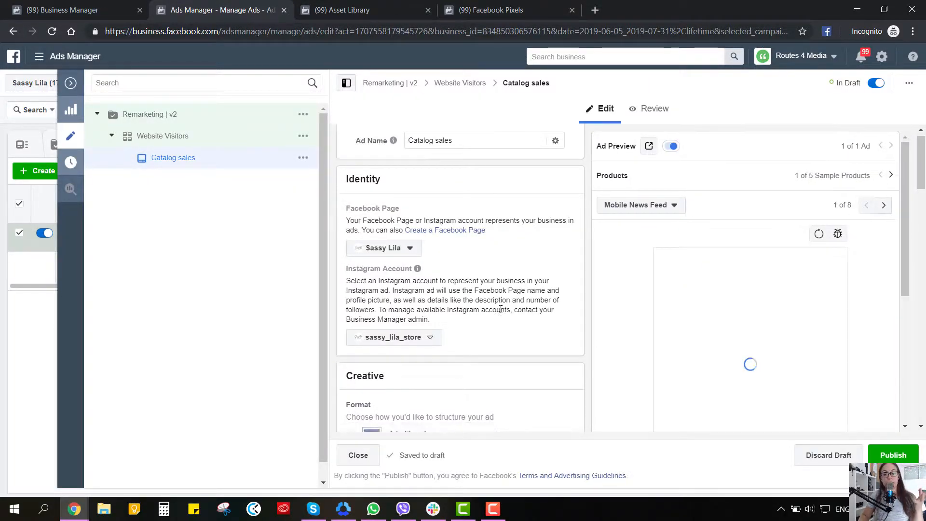
Preview the ad in Desktop News Feed and browse through its carousel product cards
{"action": "scroll", "coordinate": [513, 312], "scroll_direction": "down", "scroll_amount": 4}
{"action": "scroll", "coordinate": [499, 310], "scroll_direction": "down", "scroll_amount": 4}
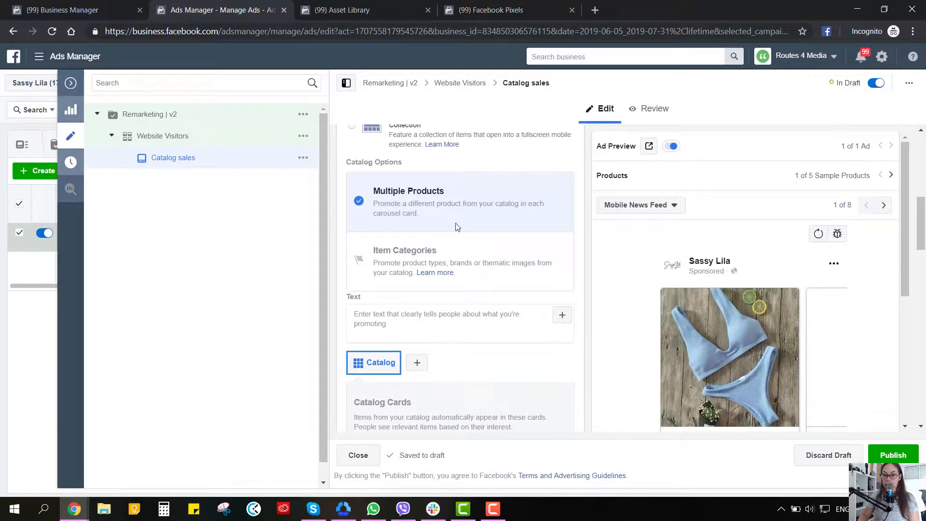
{"action": "scroll", "coordinate": [837, 307], "scroll_direction": "down", "scroll_amount": 1}
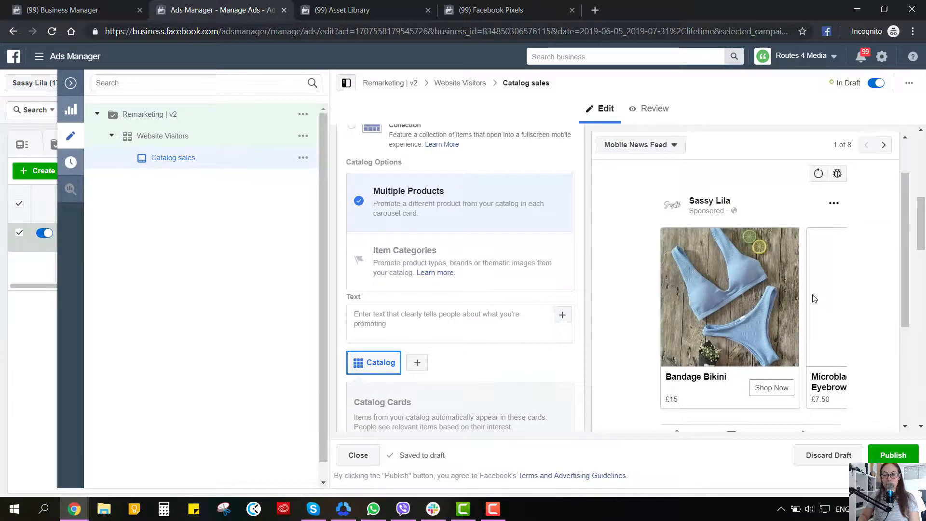
{"action": "left_click", "coordinate": [883, 145]}
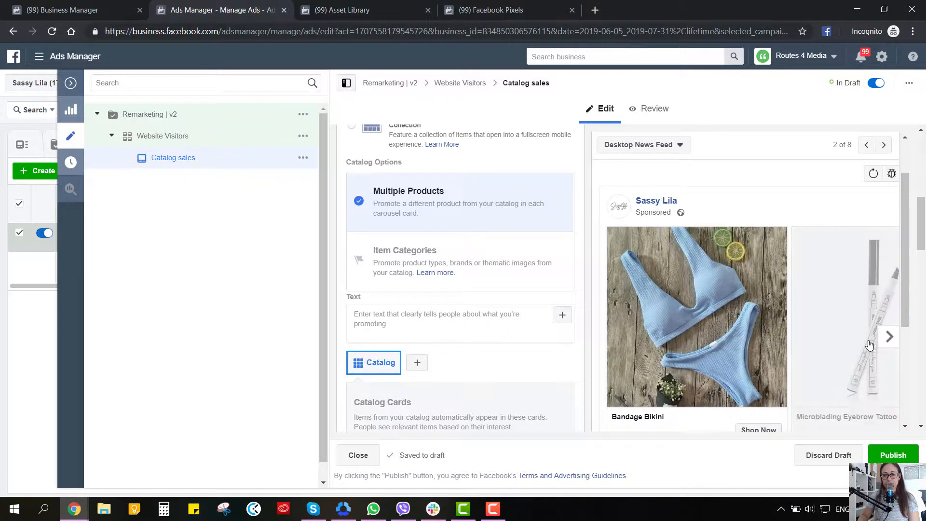
{"action": "left_click", "coordinate": [891, 338]}
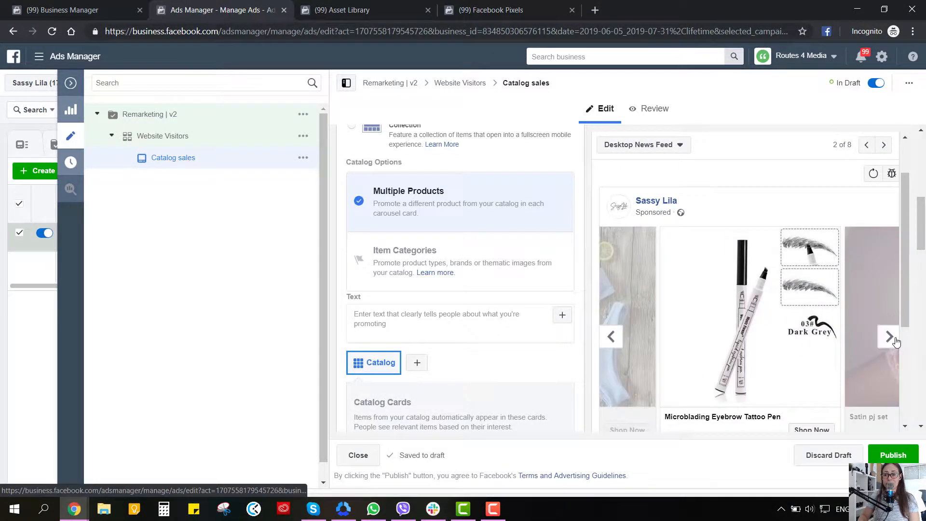
{"action": "left_click", "coordinate": [890, 337]}
{"action": "left_click", "coordinate": [889, 337]}
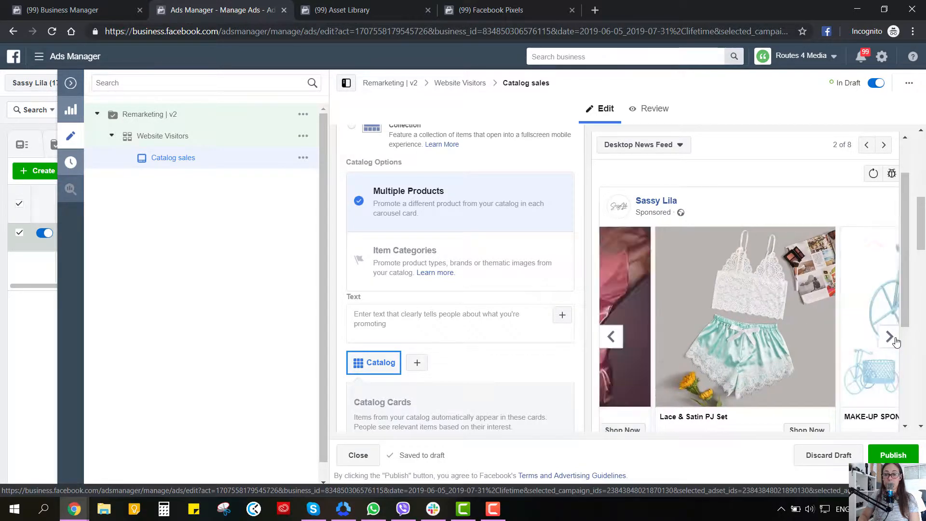
{"action": "left_click", "coordinate": [890, 337]}
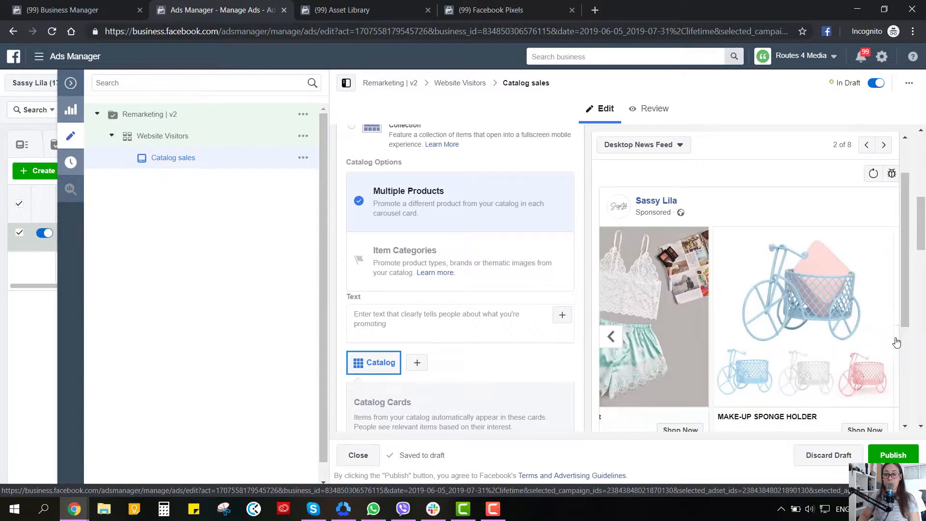
Try the Item Categories catalog option, and return the ad to Multiple Products
{"action": "left_click", "coordinate": [463, 250]}
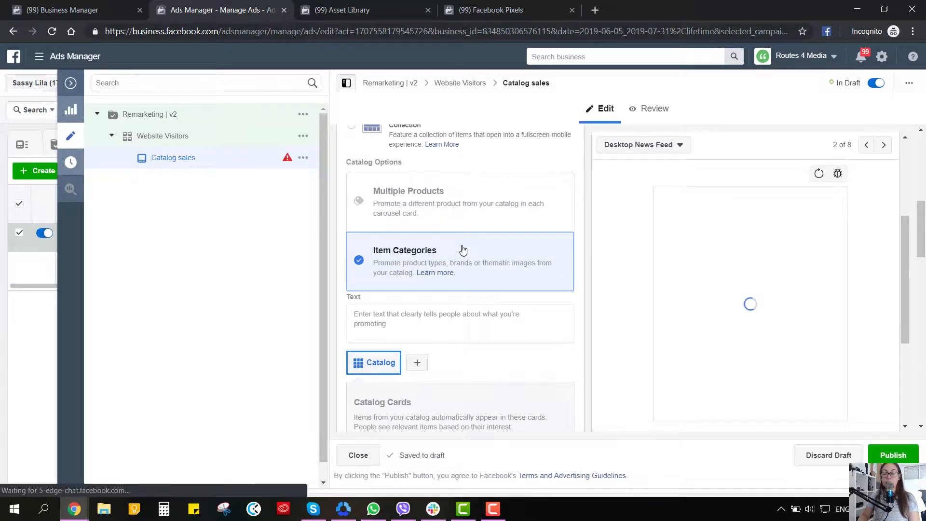
{"action": "left_click", "coordinate": [474, 217]}
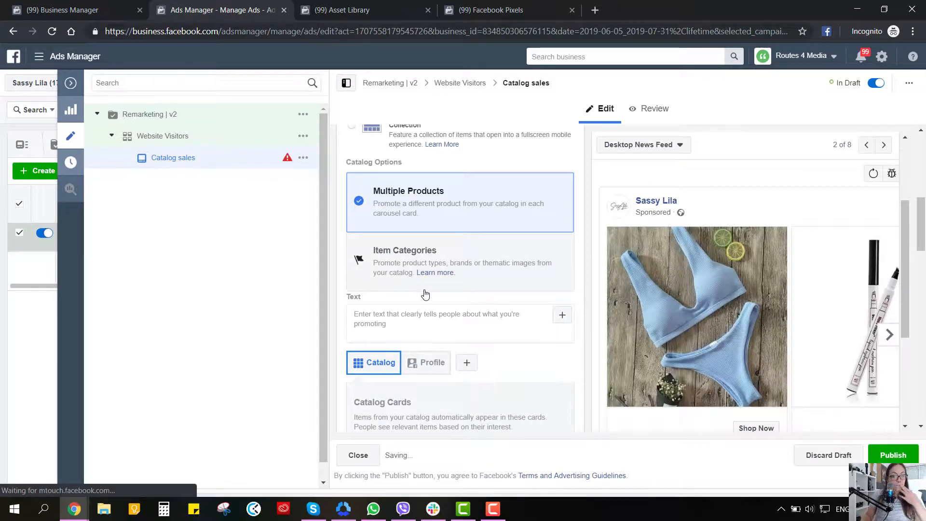
Look at the profile card, try the Slideshow creative option on the catalog cards, and return to Single Image
{"action": "scroll", "coordinate": [434, 299], "scroll_direction": "down", "scroll_amount": 4}
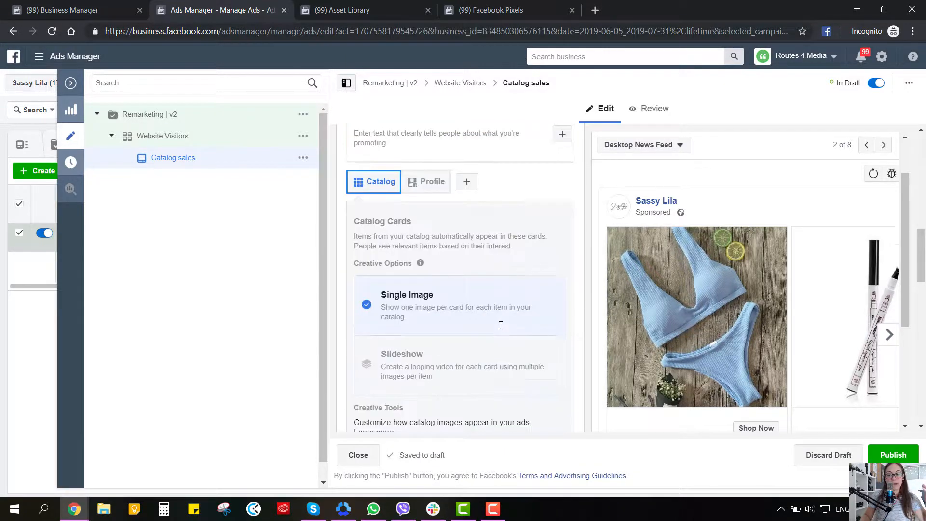
{"action": "scroll", "coordinate": [757, 323], "scroll_direction": "down", "scroll_amount": 1}
{"action": "scroll", "coordinate": [758, 324], "scroll_direction": "down", "scroll_amount": 1}
{"action": "left_click", "coordinate": [421, 188]}
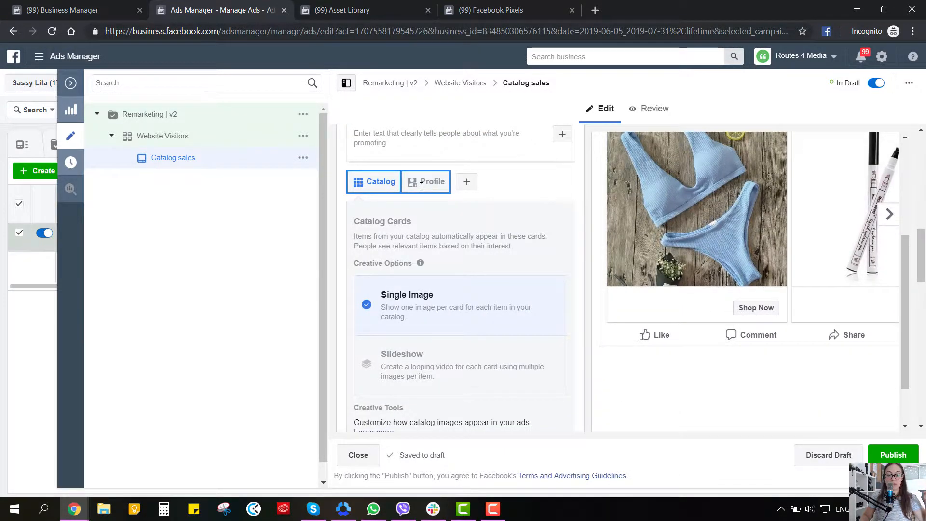
{"action": "left_click", "coordinate": [371, 177]}
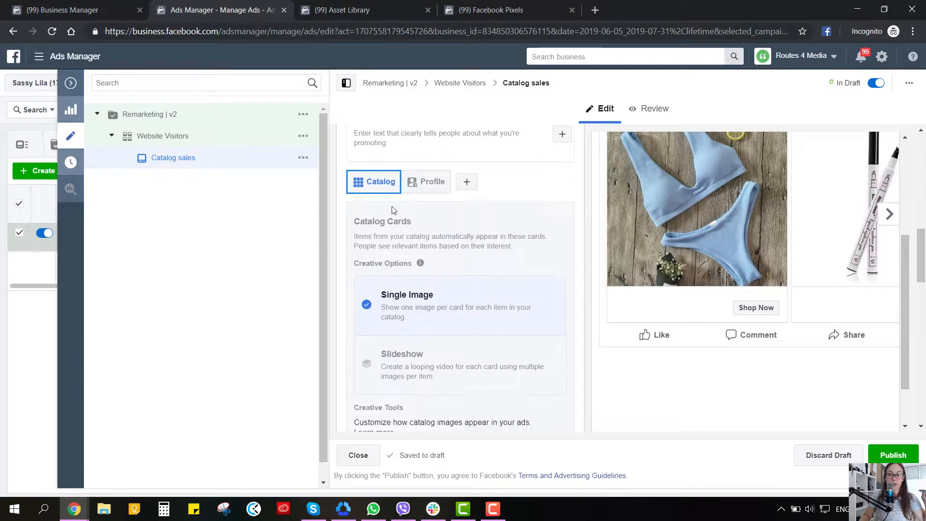
{"action": "left_click", "coordinate": [455, 356]}
{"action": "left_click", "coordinate": [463, 318]}
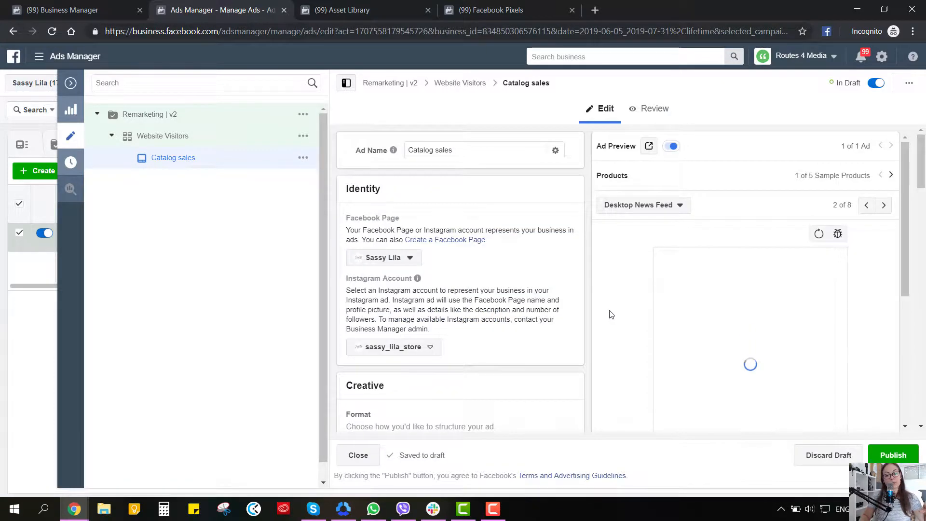
Rename the ad as Catalog sales_Single Image
{"action": "scroll", "coordinate": [497, 362], "scroll_direction": "down", "scroll_amount": 8}
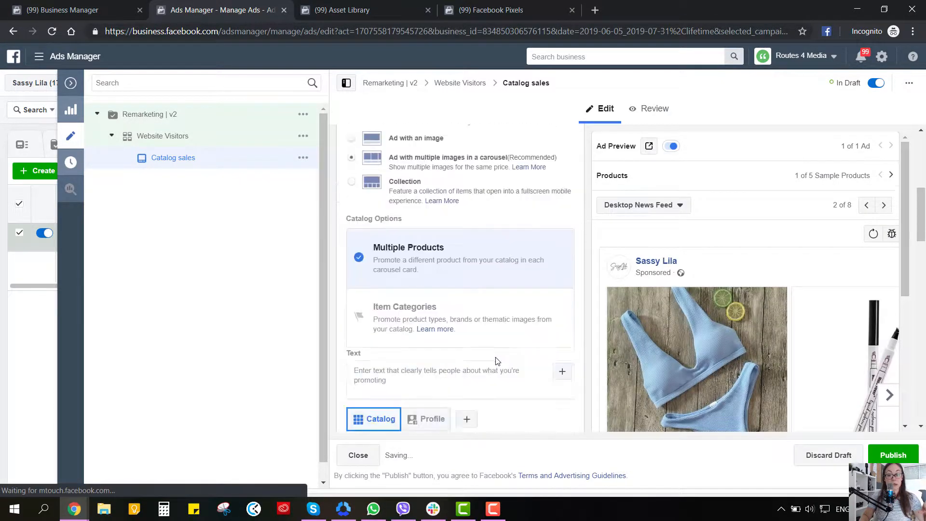
{"action": "scroll", "coordinate": [498, 362], "scroll_direction": "up", "scroll_amount": 4}
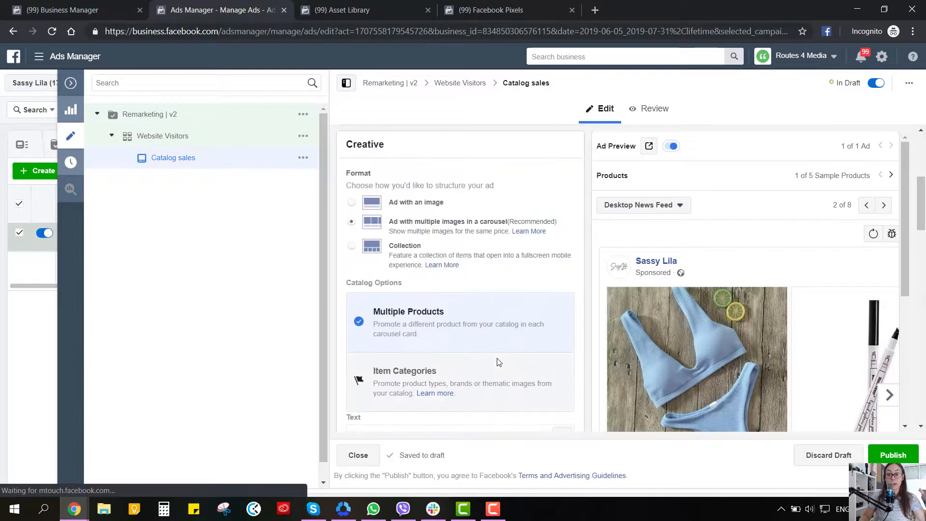
{"action": "scroll", "coordinate": [499, 362], "scroll_direction": "up", "scroll_amount": 4}
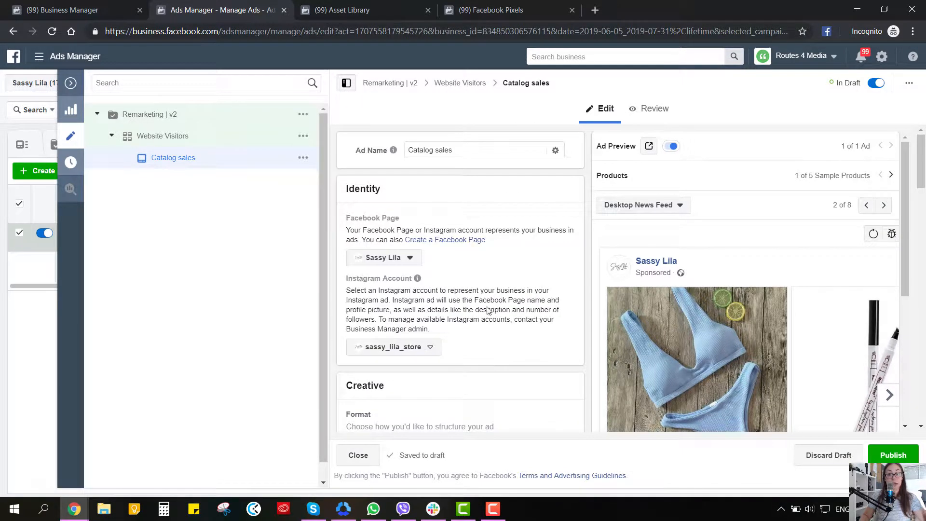
{"action": "triple_click", "coordinate": [468, 152]}
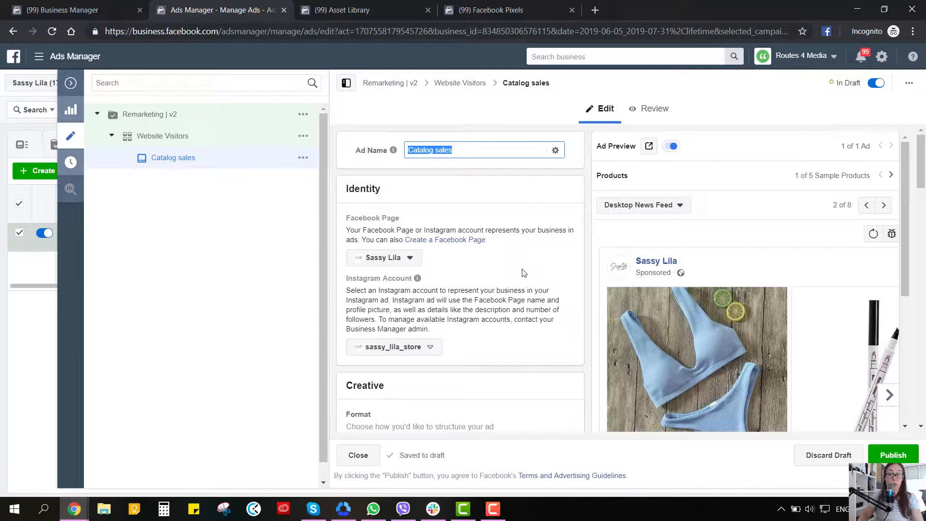
{"action": "scroll", "coordinate": [535, 281], "scroll_direction": "down", "scroll_amount": 9}
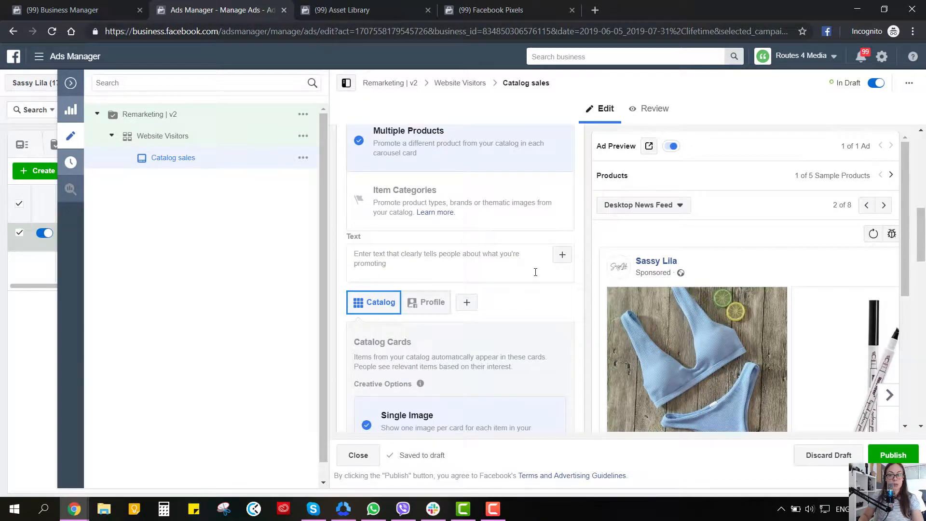
{"action": "scroll", "coordinate": [535, 272], "scroll_direction": "down", "scroll_amount": 3}
{"action": "scroll", "coordinate": [534, 273], "scroll_direction": "up", "scroll_amount": 10}
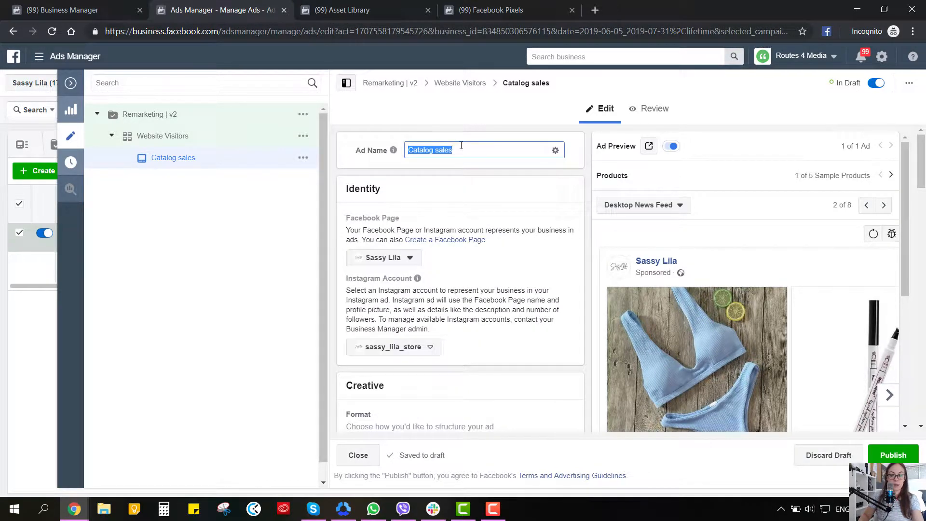
{"action": "left_click", "coordinate": [461, 146]}
{"action": "type", "text": "_Sm"}
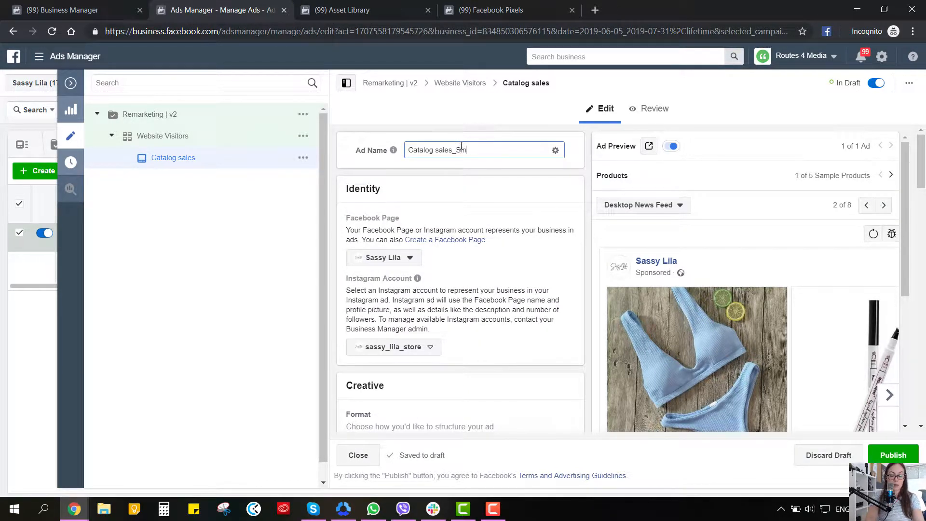
{"action": "type", "text": "ngle Image"}
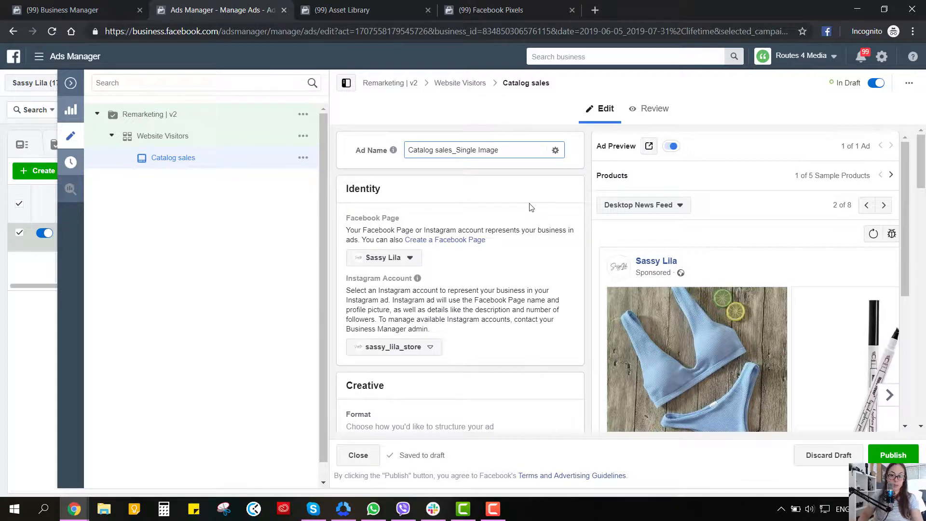
Set the catalog cards' headline to "10% OFF with code: 'HUN10'"
{"action": "scroll", "coordinate": [479, 326], "scroll_direction": "down", "scroll_amount": 5}
{"action": "scroll", "coordinate": [479, 326], "scroll_direction": "down", "scroll_amount": 7}
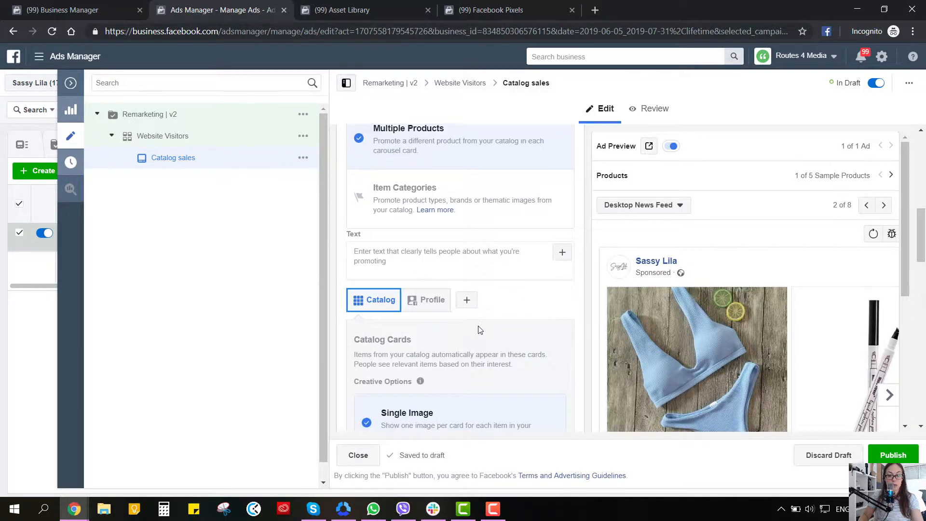
{"action": "scroll", "coordinate": [480, 330], "scroll_direction": "down", "scroll_amount": 3}
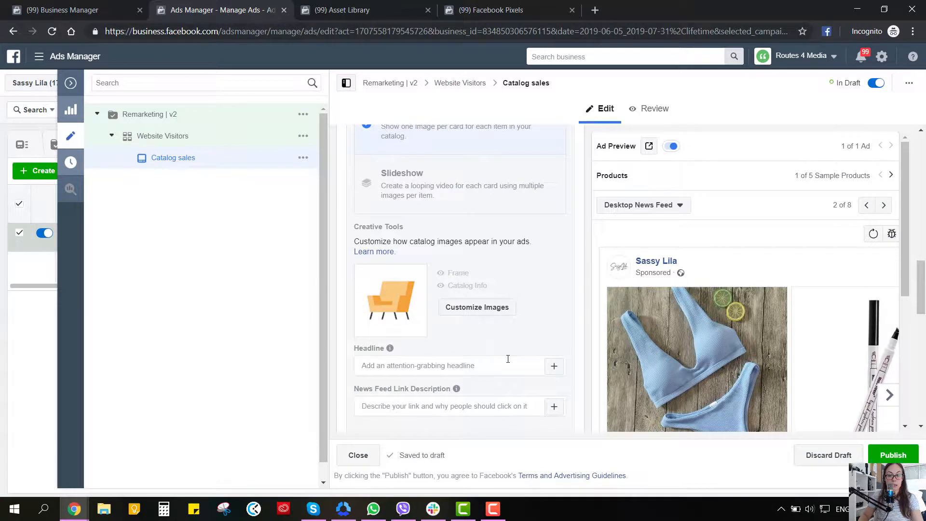
{"action": "scroll", "coordinate": [511, 359], "scroll_direction": "down", "scroll_amount": 1}
{"action": "left_click", "coordinate": [515, 301]}
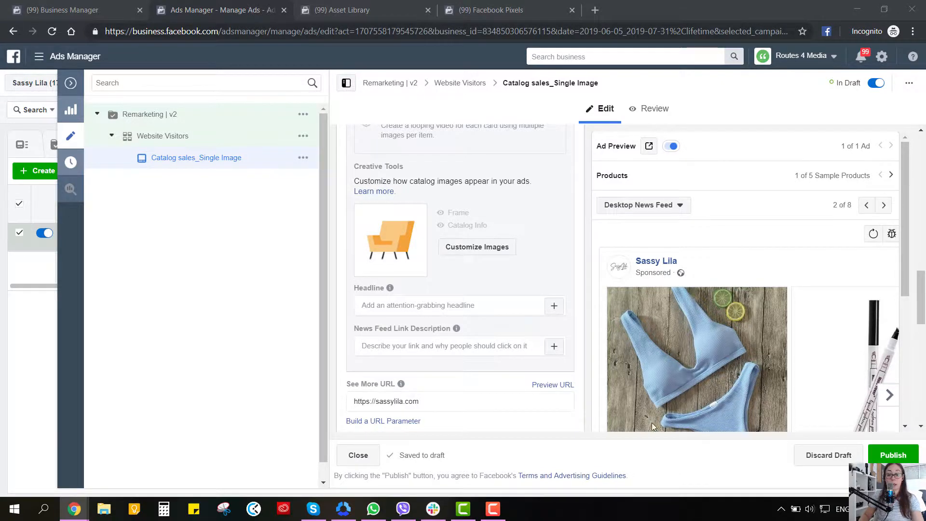
{"action": "left_click", "coordinate": [511, 305]}
{"action": "type", "text": "10% OFF with code: 'HUN10"}
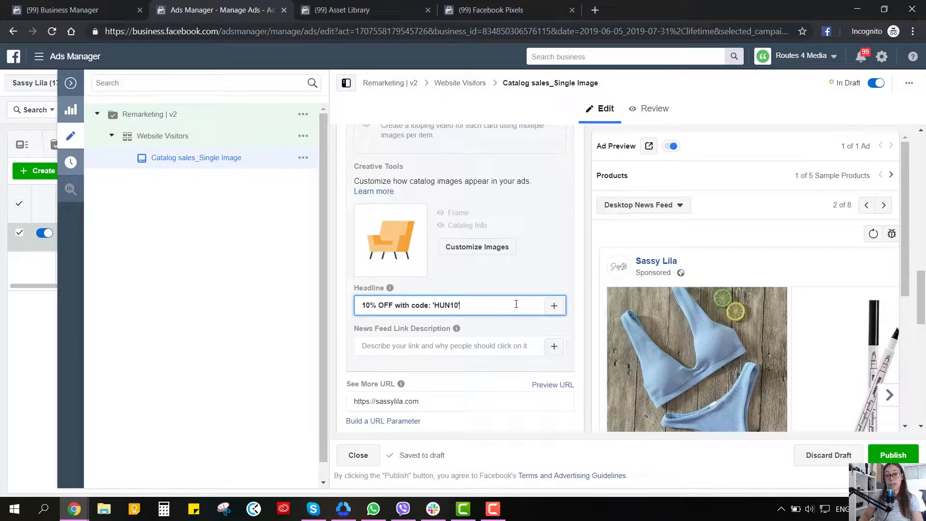
{"action": "type", "text": "'"}
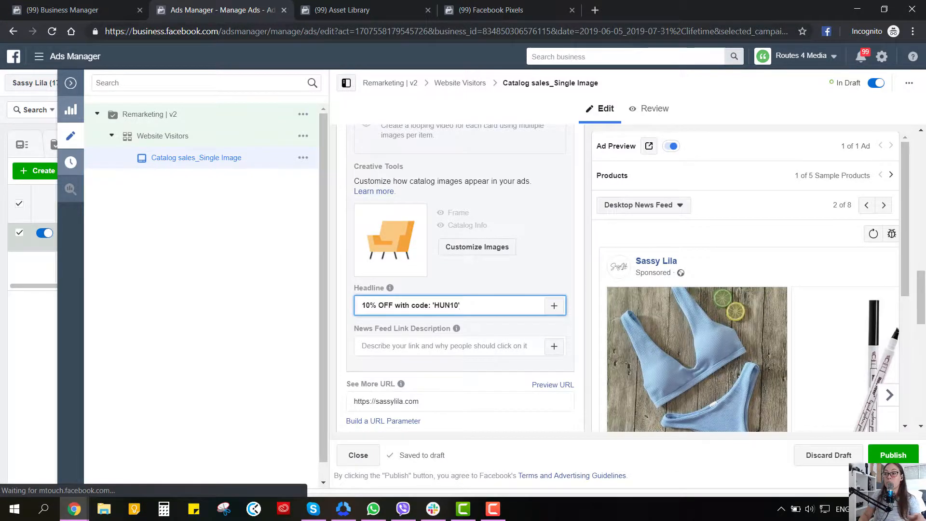
Set the News Feed link description to "⭐⭐⭐⭐⭐ - 4.9 out 5"
{"action": "key", "text": "alt+Tab"}
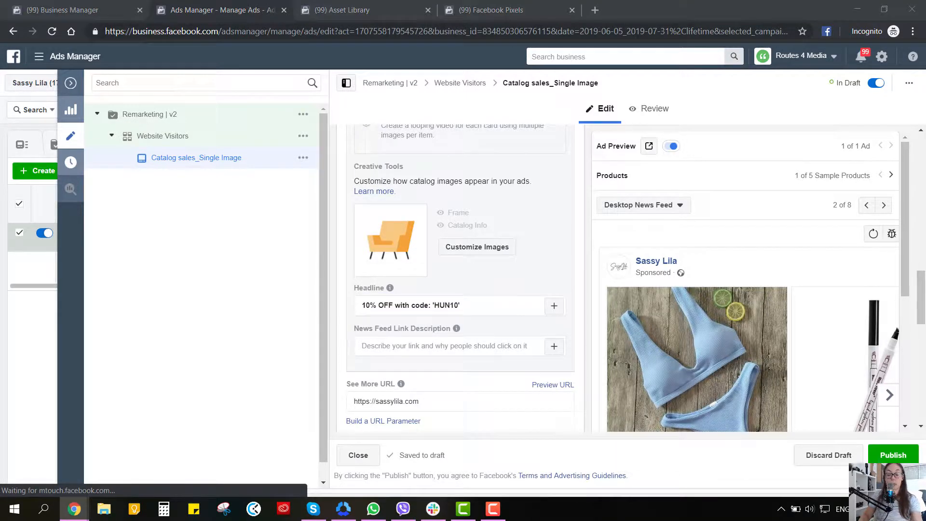
{"action": "left_click", "coordinate": [455, 346]}
{"action": "type", "text": "⭐⭐⭐⭐⭐ - 4.8 out 5"}
{"action": "left_click_drag", "start_coordinate": [424, 345], "coordinate": [430, 343]}
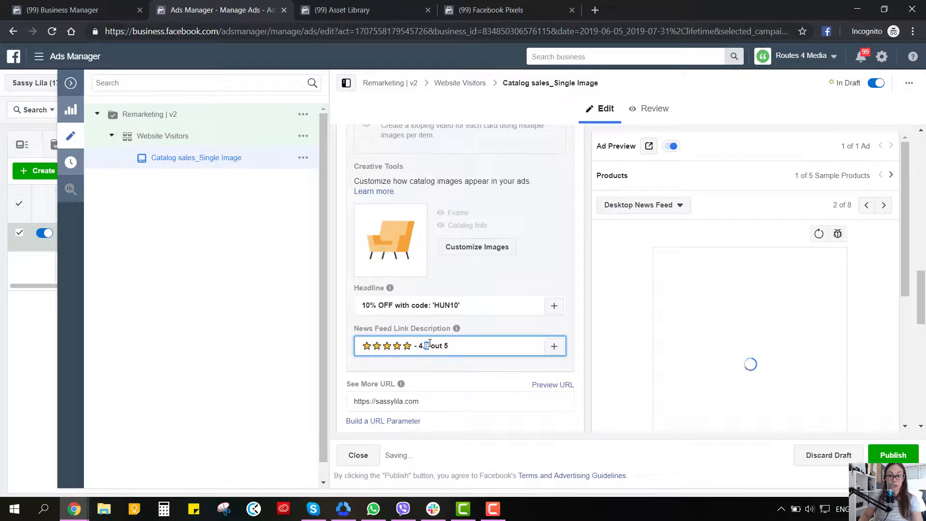
{"action": "type", "text": "9"}
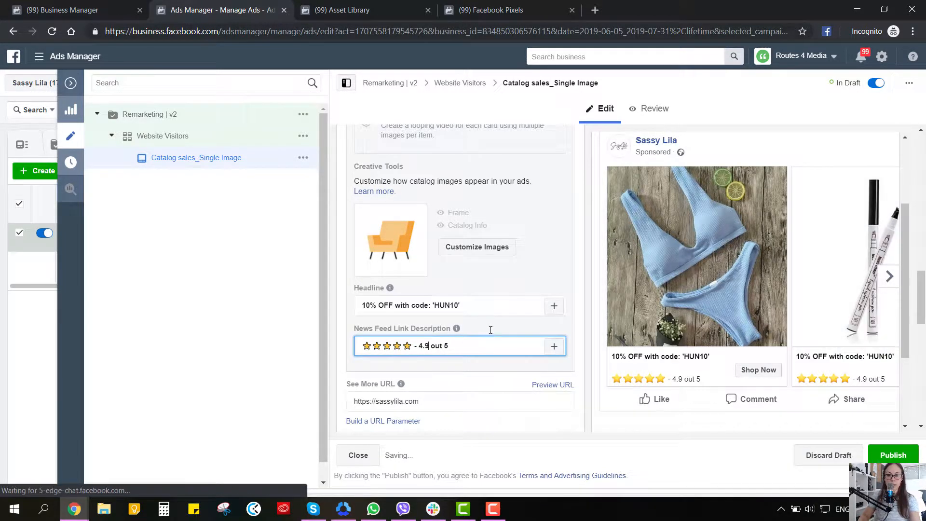
Check the catalog cards' creative options, headline and link description against the Desktop News Feed preview
{"action": "scroll", "coordinate": [493, 329], "scroll_direction": "up", "scroll_amount": 2}
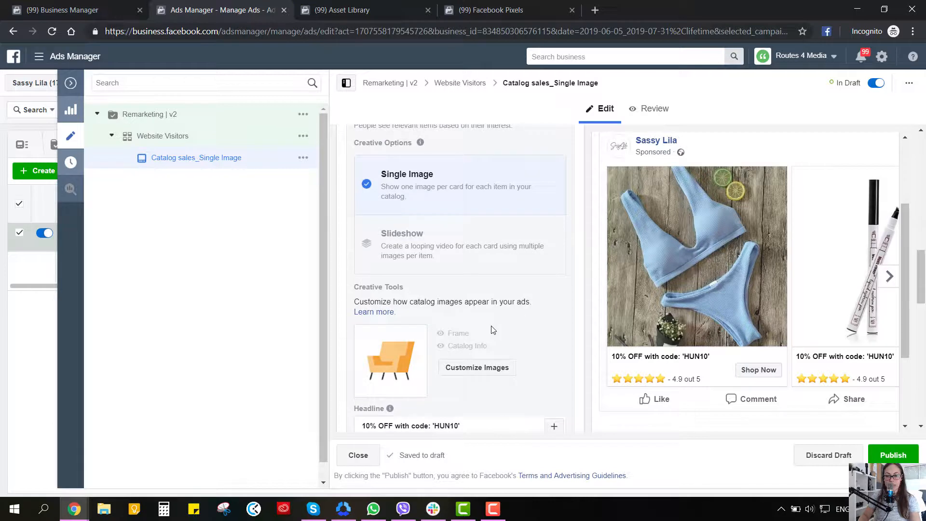
{"action": "scroll", "coordinate": [474, 367], "scroll_direction": "down", "scroll_amount": 1}
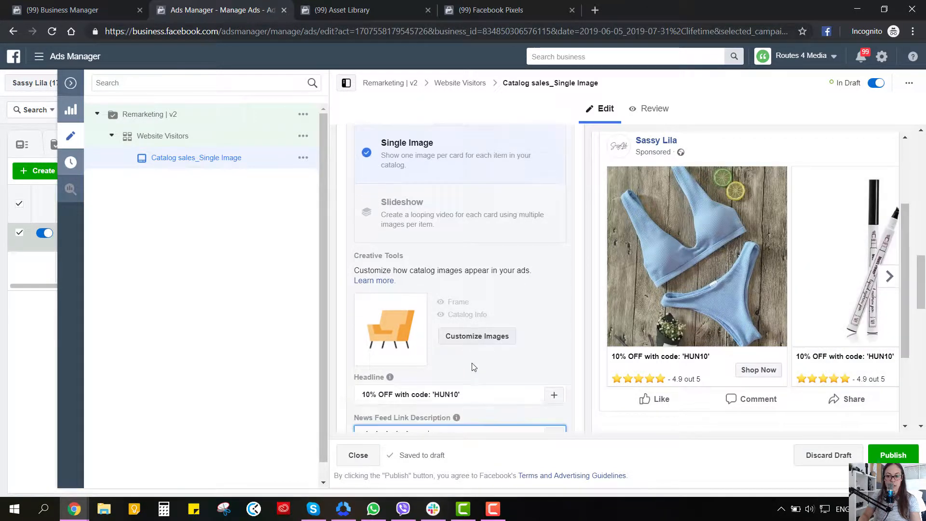
{"action": "scroll", "coordinate": [474, 367], "scroll_direction": "down", "scroll_amount": 1}
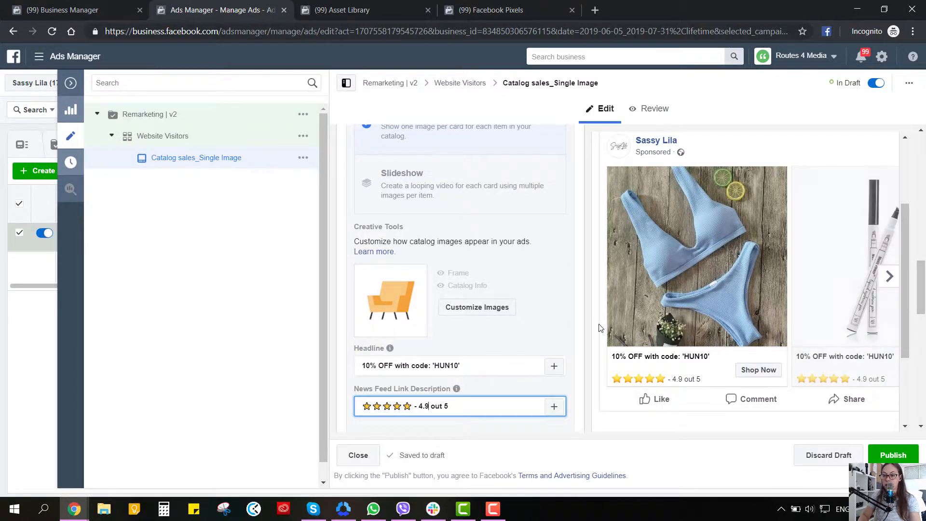
{"action": "scroll", "coordinate": [463, 338], "scroll_direction": "down", "scroll_amount": 3}
{"action": "left_click", "coordinate": [428, 285]}
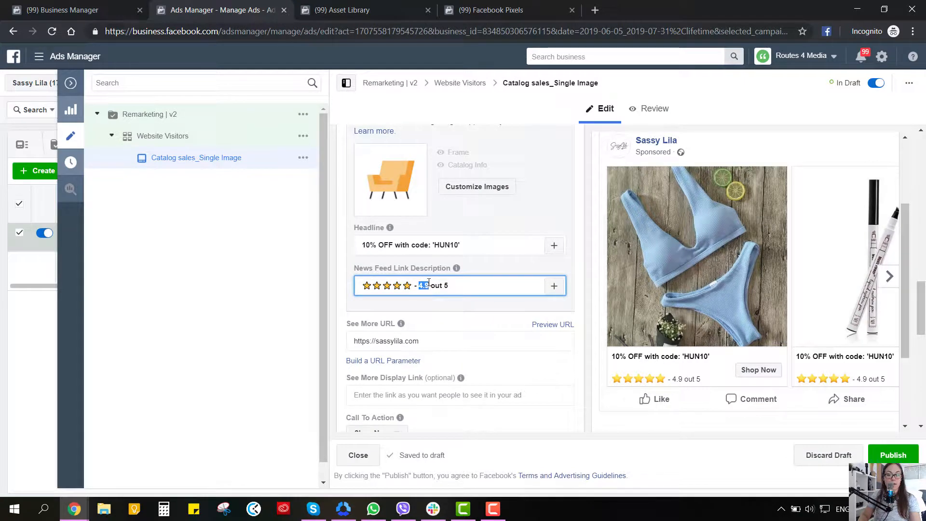
Set the News Feed link description to "⭐⭐⭐⭐⭐ - 5 out 5" and check it across the previewed carousel cards
{"action": "type", "text": "5"}
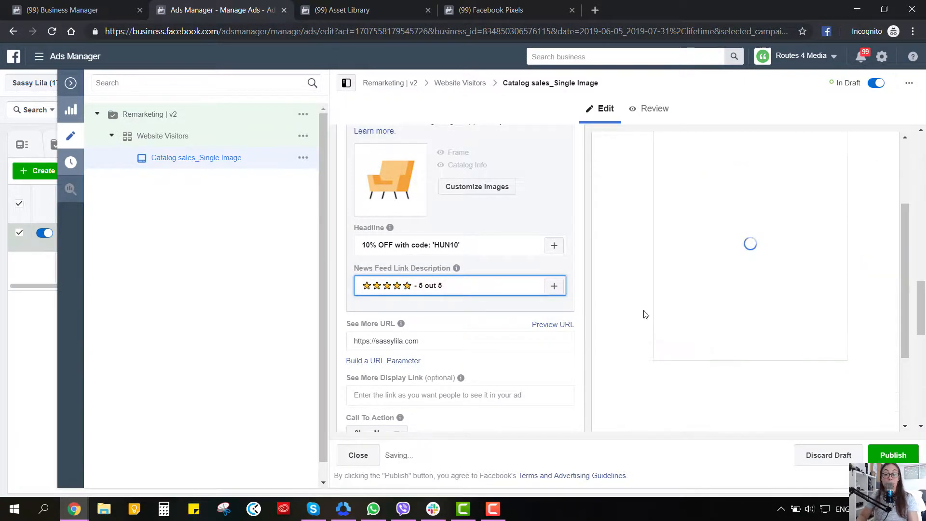
{"action": "mouse_move", "coordinate": [451, 377]}
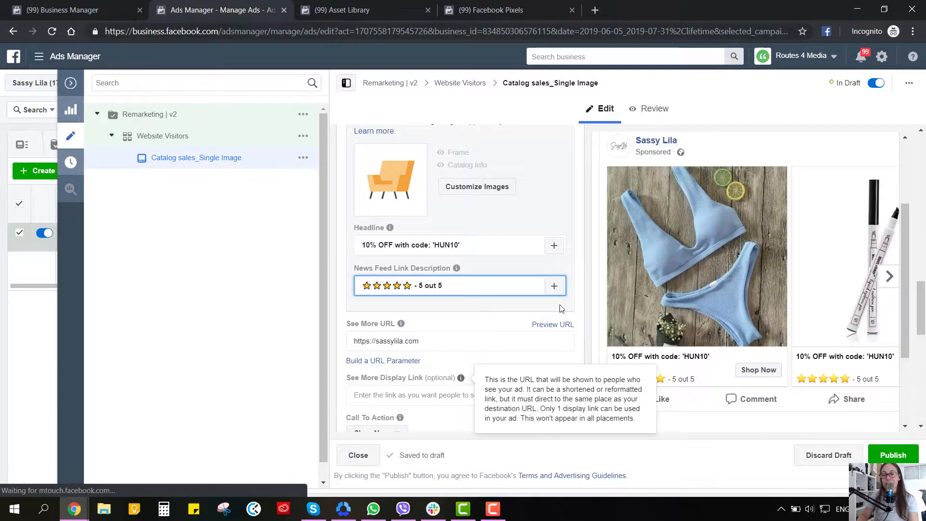
{"action": "left_click", "coordinate": [891, 282]}
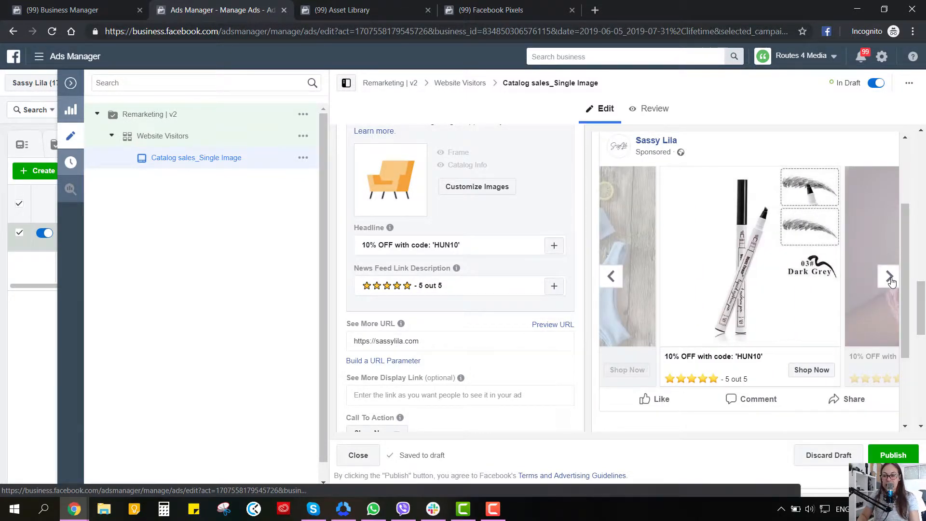
{"action": "left_click", "coordinate": [891, 282]}
{"action": "left_click", "coordinate": [890, 278]}
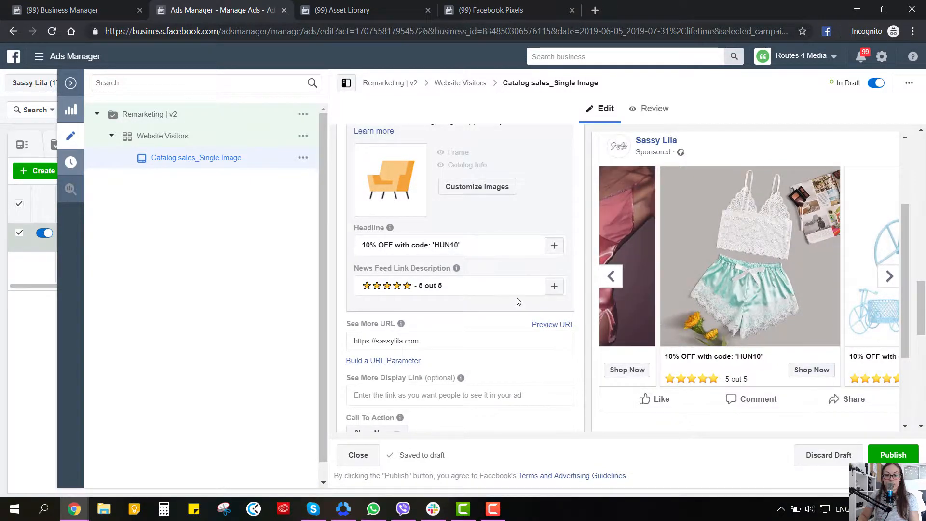
Review the catalog cards' creative options, See More URL, display link and call to action settings
{"action": "scroll", "coordinate": [520, 300], "scroll_direction": "up", "scroll_amount": 4}
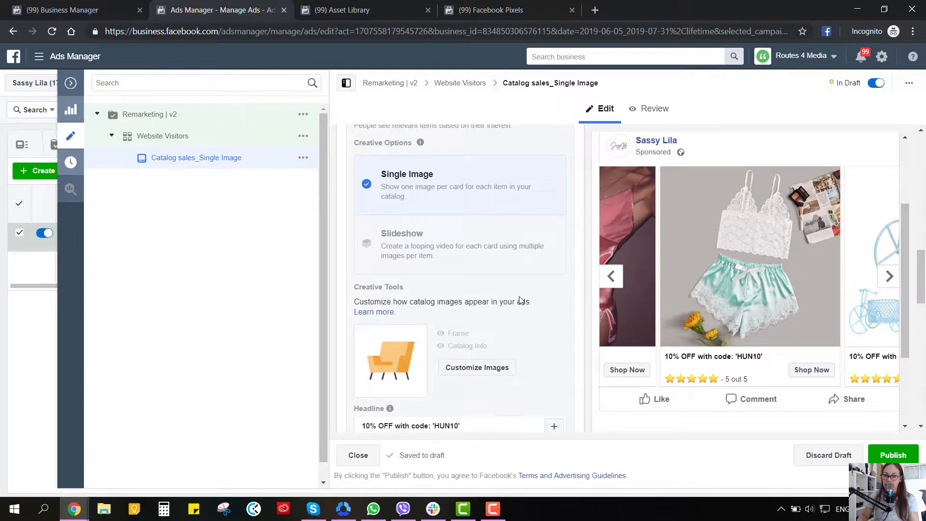
{"action": "scroll", "coordinate": [520, 300], "scroll_direction": "up", "scroll_amount": 4}
{"action": "scroll", "coordinate": [520, 296], "scroll_direction": "down", "scroll_amount": 6}
{"action": "scroll", "coordinate": [521, 297], "scroll_direction": "down", "scroll_amount": 5}
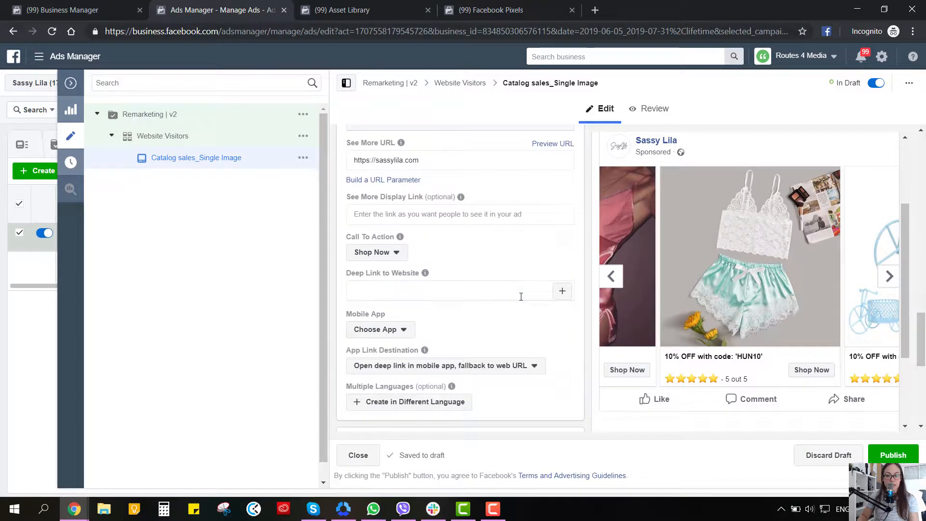
{"action": "scroll", "coordinate": [521, 300], "scroll_direction": "up", "scroll_amount": 3}
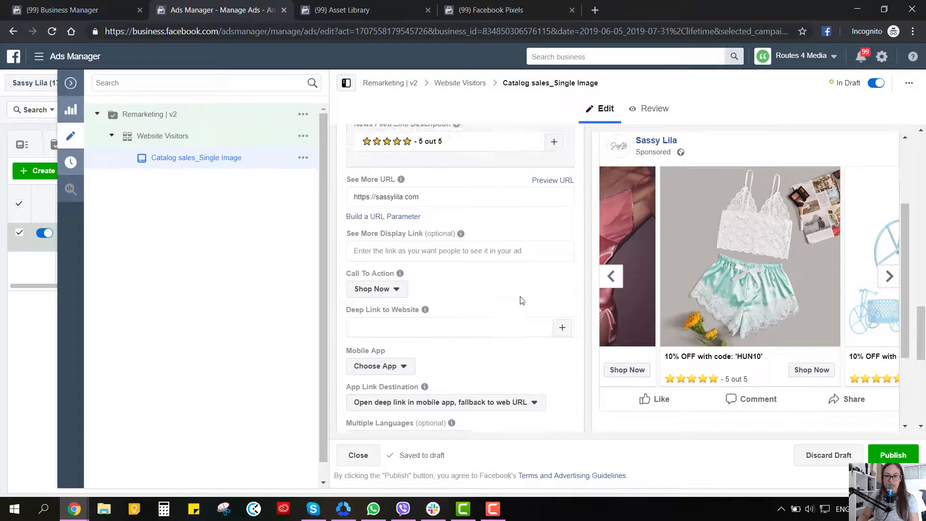
{"action": "scroll", "coordinate": [520, 300], "scroll_direction": "down", "scroll_amount": 1}
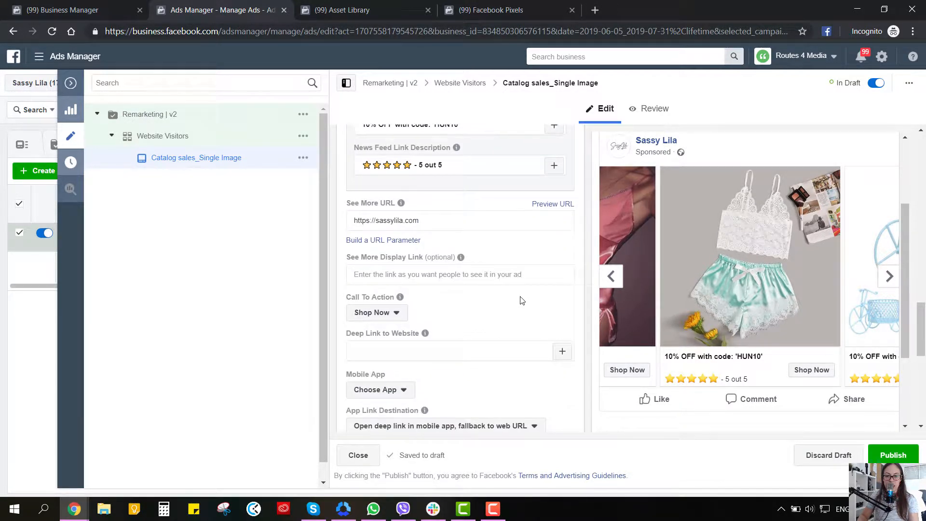
{"action": "scroll", "coordinate": [521, 300], "scroll_direction": "down", "scroll_amount": 1}
{"action": "scroll", "coordinate": [521, 297], "scroll_direction": "down", "scroll_amount": 1}
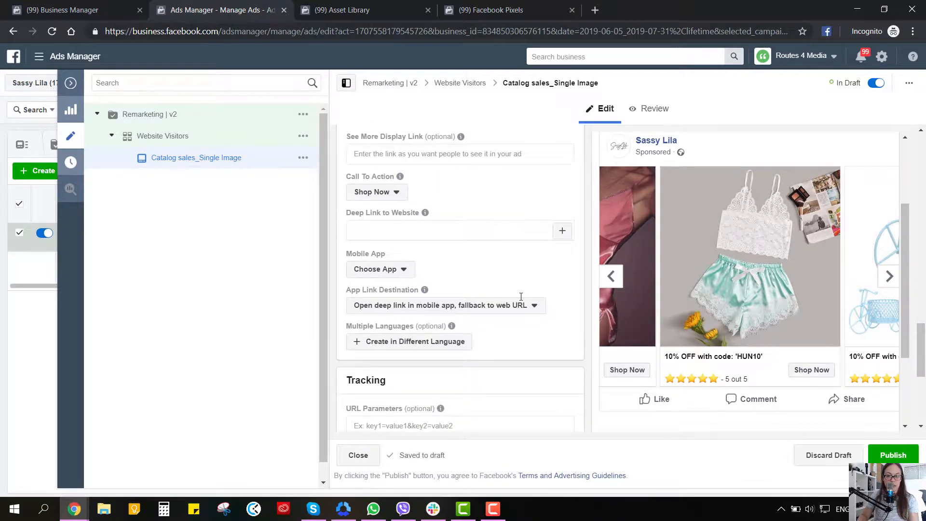
Inspect the ad's mobile app choices, App Link Destination options and tracking settings
{"action": "left_click", "coordinate": [386, 268]}
{"action": "left_click", "coordinate": [494, 266]}
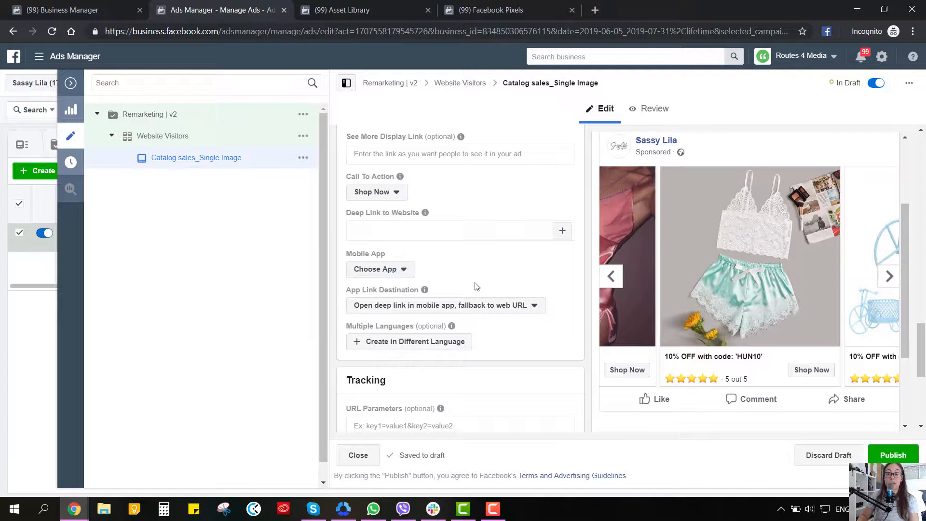
{"action": "left_click", "coordinate": [494, 308]}
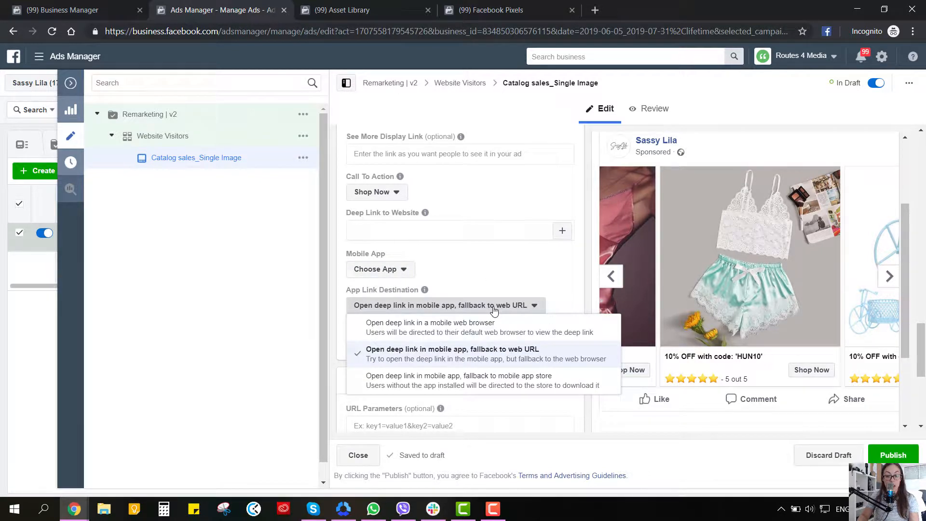
{"action": "left_click", "coordinate": [497, 275]}
{"action": "scroll", "coordinate": [502, 299], "scroll_direction": "down", "scroll_amount": 4}
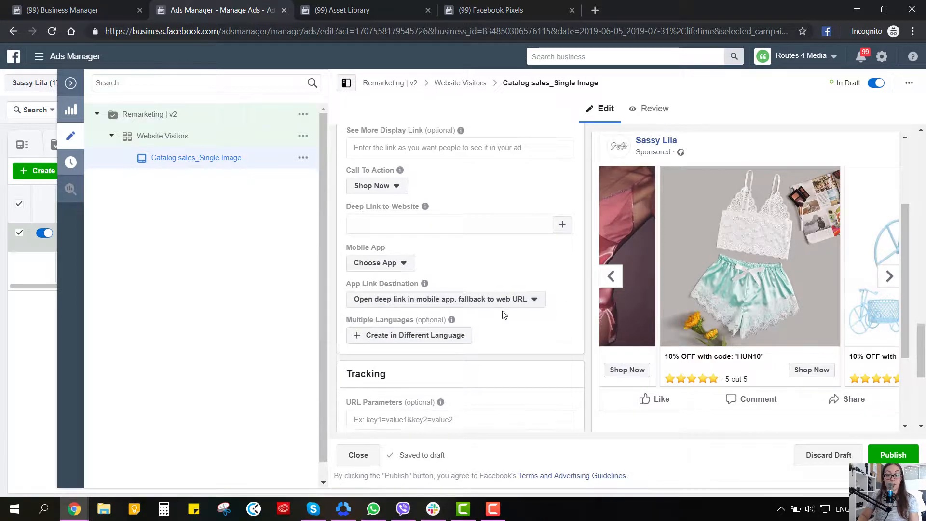
{"action": "scroll", "coordinate": [503, 316], "scroll_direction": "up", "scroll_amount": 3}
{"action": "scroll", "coordinate": [779, 334], "scroll_direction": "up", "scroll_amount": 2}
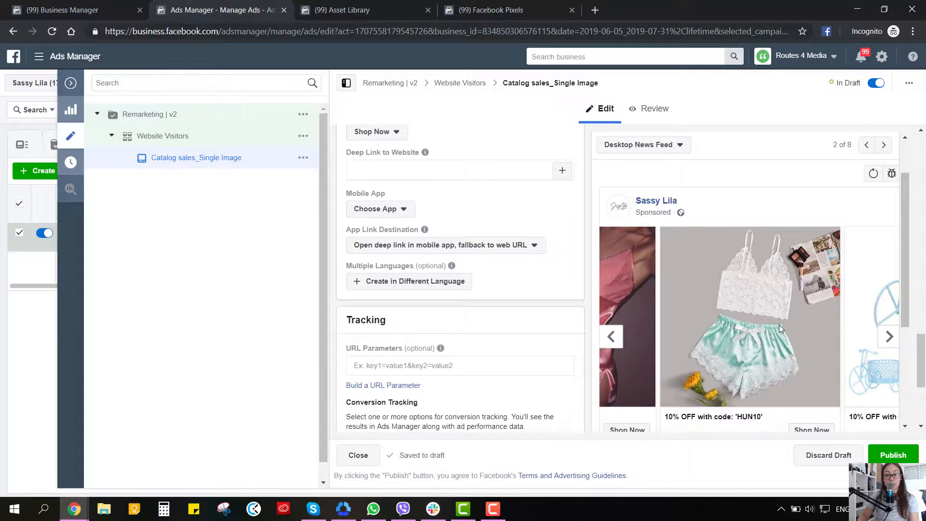
Set the ad's text to "Sassy Lila, the website for the Queens of Sass 💁 Treat yourself to FREE SHIPPING on all products!"
{"action": "scroll", "coordinate": [533, 300], "scroll_direction": "up", "scroll_amount": 6}
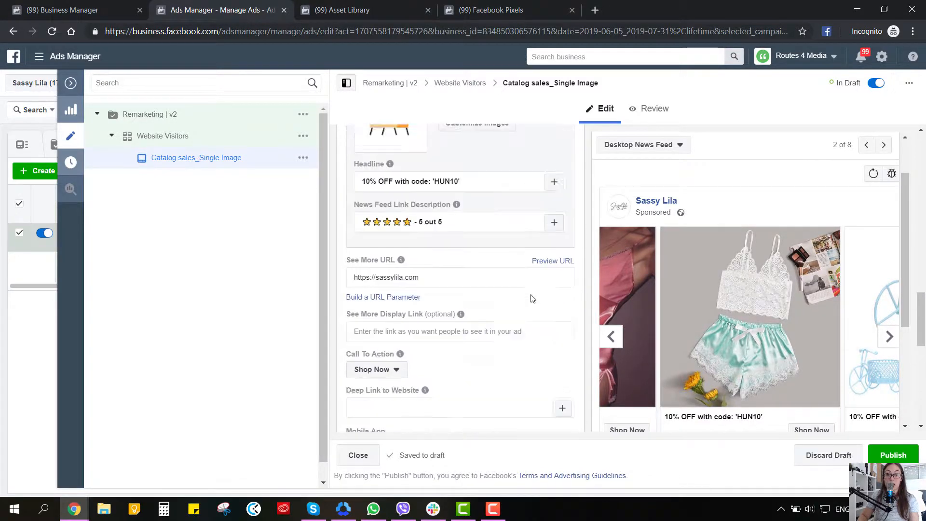
{"action": "scroll", "coordinate": [533, 299], "scroll_direction": "up", "scroll_amount": 3}
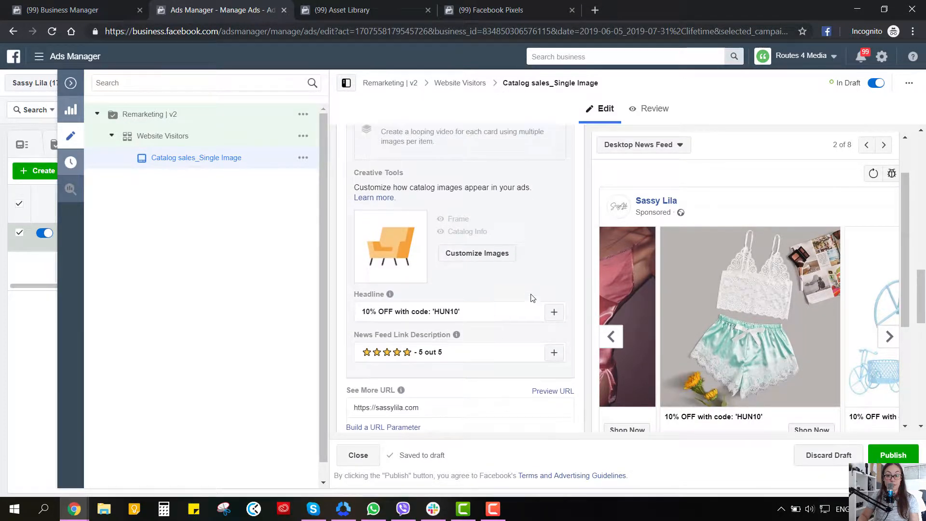
{"action": "scroll", "coordinate": [533, 297], "scroll_direction": "up", "scroll_amount": 6}
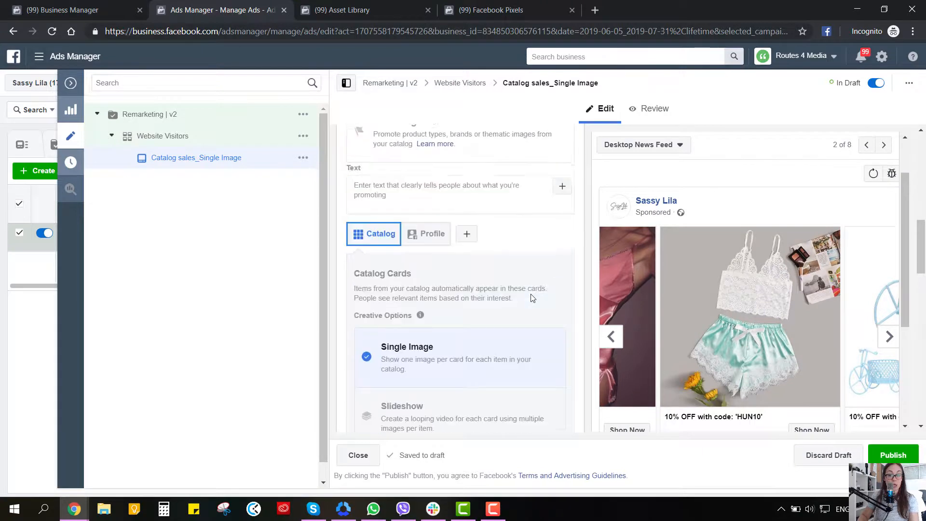
{"action": "left_click", "coordinate": [486, 263]}
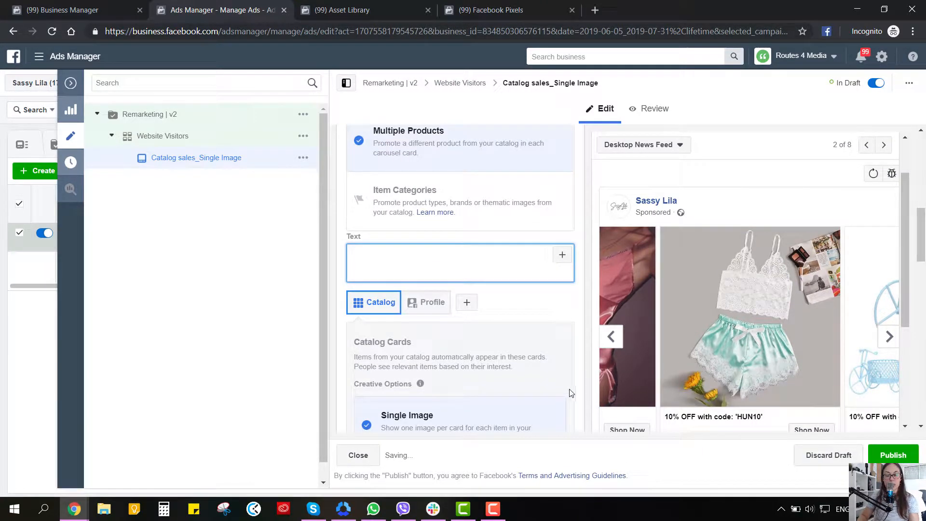
{"action": "left_click", "coordinate": [562, 255]}
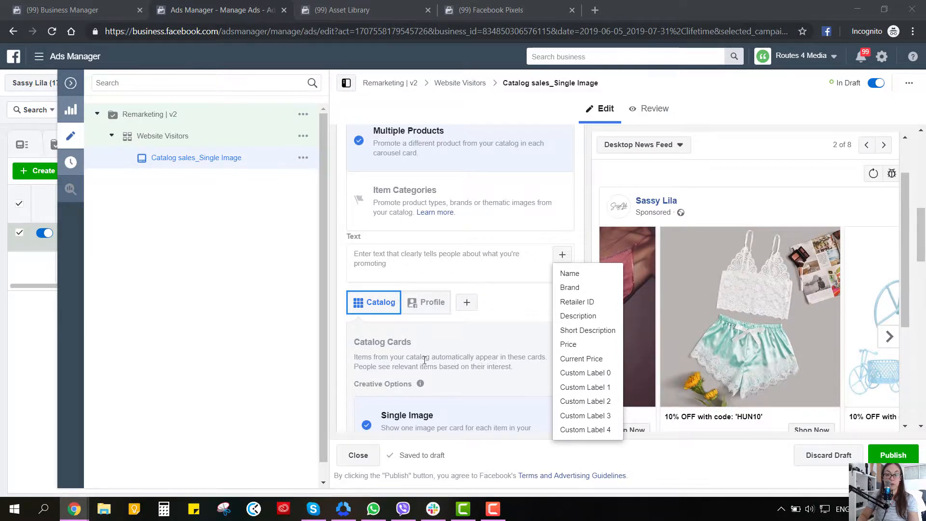
{"action": "scroll", "coordinate": [446, 294], "scroll_direction": "up", "scroll_amount": 1}
{"action": "scroll", "coordinate": [445, 293], "scroll_direction": "up", "scroll_amount": 10}
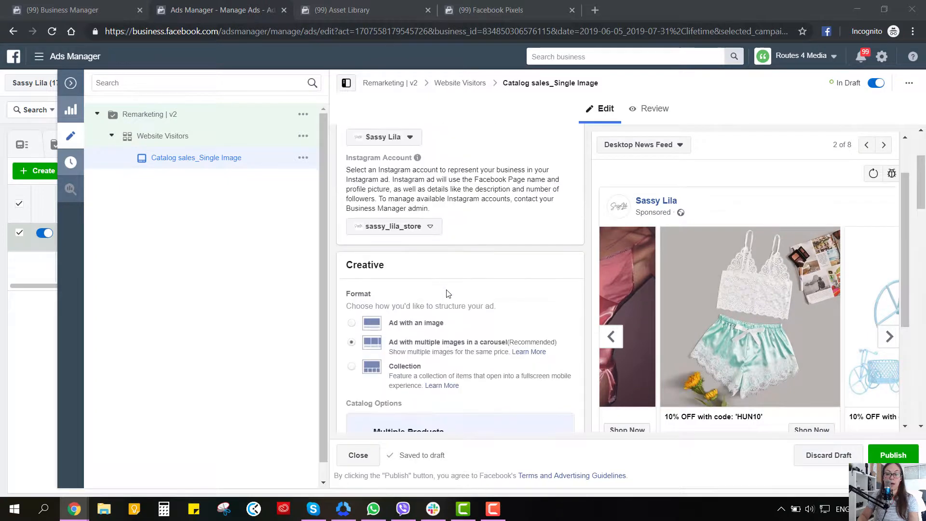
{"action": "scroll", "coordinate": [447, 293], "scroll_direction": "down", "scroll_amount": 8}
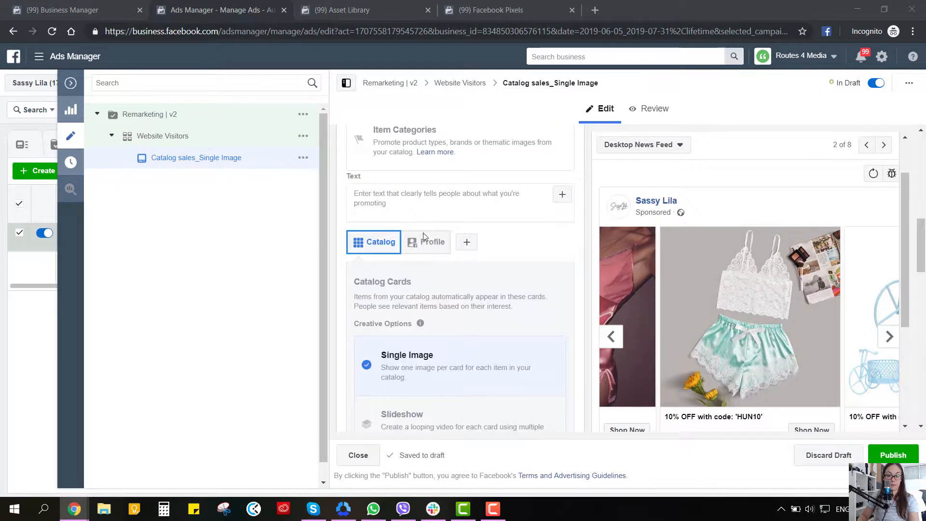
{"action": "left_click", "coordinate": [407, 197]}
{"action": "type", "text": "Sassy Lila, the website for the Queens of Sass 💁 Treat yourself to FREE SHIPPING on all products!"}
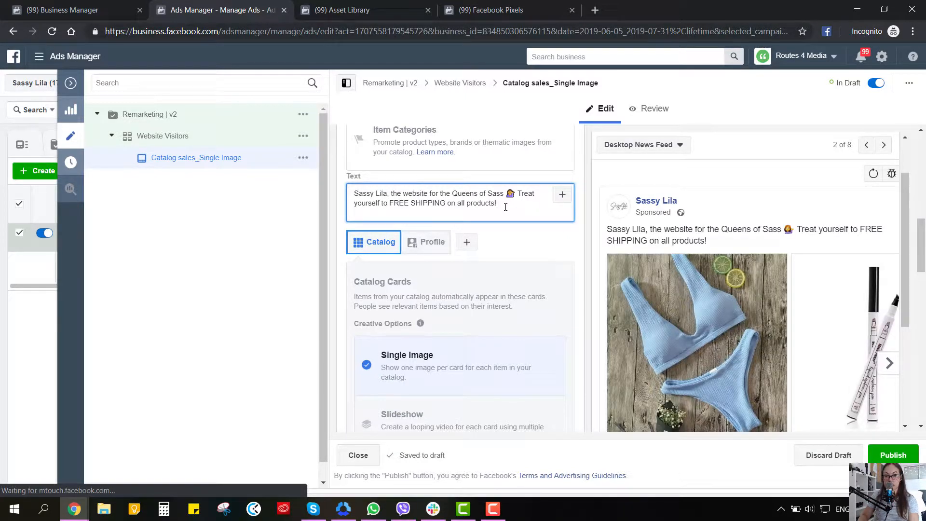
Move "FREE SHIPPING on all products!" into its own paragraph of the ad text, separated by an empty line
{"action": "left_click", "coordinate": [391, 203]}
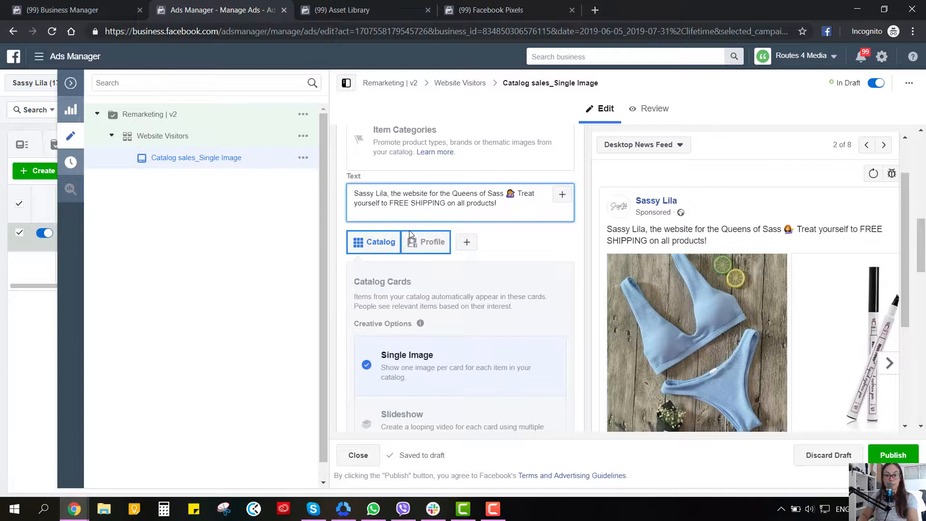
{"action": "key", "text": "Return"}
{"action": "key", "text": "Return"}
{"action": "left_click", "coordinate": [475, 218]}
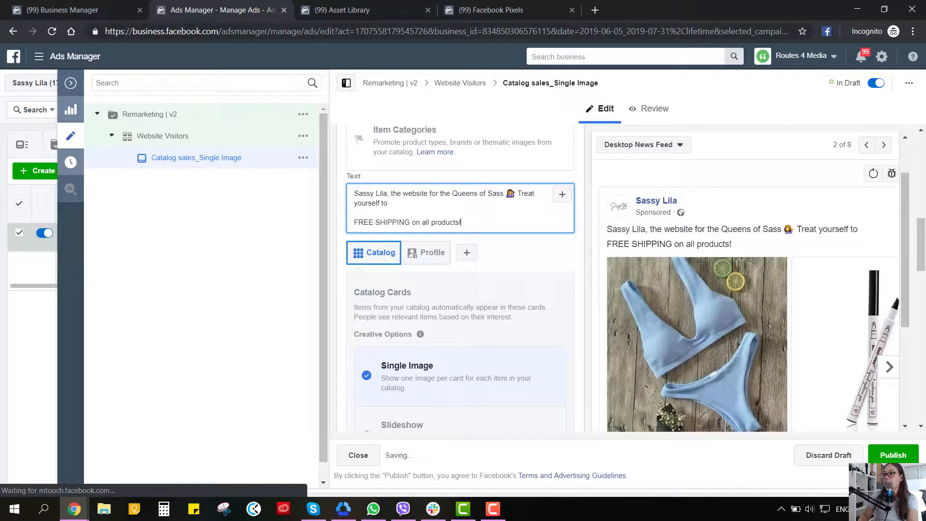
Replace the ad text before "FREE SHIPPING on all products!" with the "HEY GIRL! 😍 Welcome to Sassy Lila..." message from the sassylila.com homepage
{"action": "key", "text": "alt+Tab"}
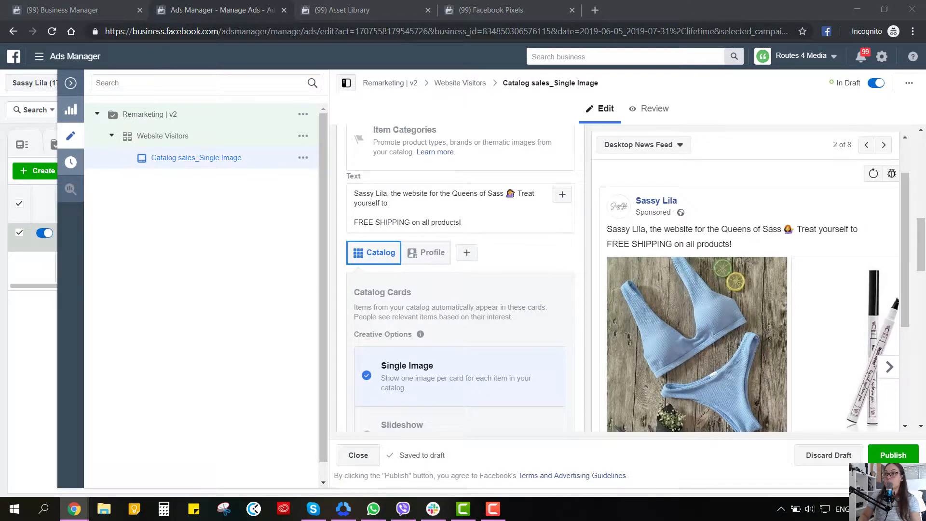
{"action": "key", "text": "alt+Tab"}
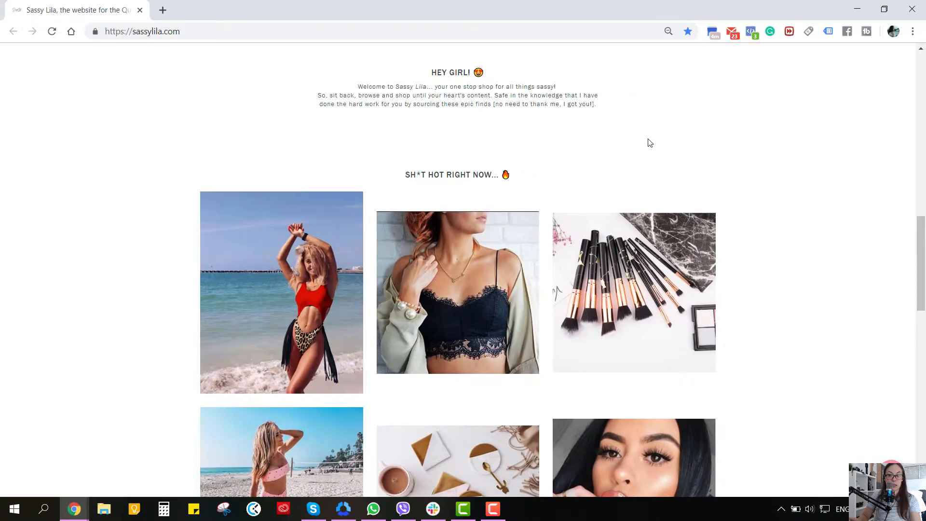
{"action": "scroll", "coordinate": [671, 166], "scroll_direction": "up", "scroll_amount": 12}
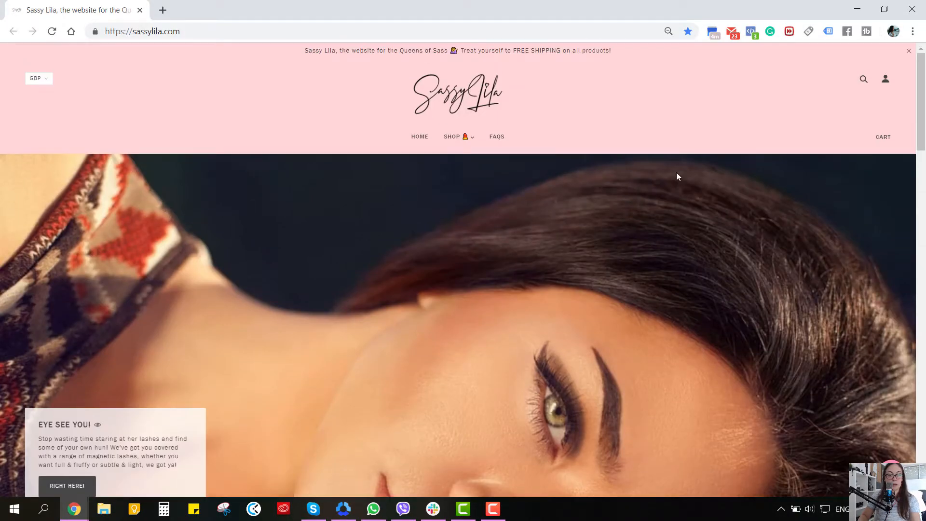
{"action": "scroll", "coordinate": [682, 175], "scroll_direction": "down", "scroll_amount": 8}
{"action": "scroll", "coordinate": [687, 178], "scroll_direction": "down", "scroll_amount": 3}
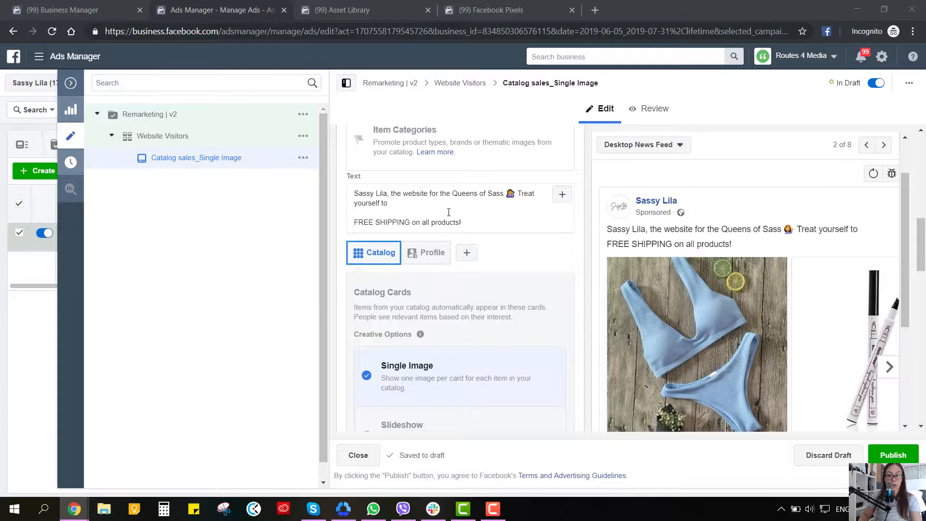
{"action": "left_click_drag", "start_coordinate": [400, 205], "coordinate": [338, 193]}
{"action": "type", "text": "HEY GIRL! 😍 Welcome to Sassy Lila... your one stop shop for all things sassy! So, sit back, browse and shop until your heart's content. Safe in the knowledge that I have done the hard work for you by sourcing these epic finds [no need to thank me, I got you!]."}
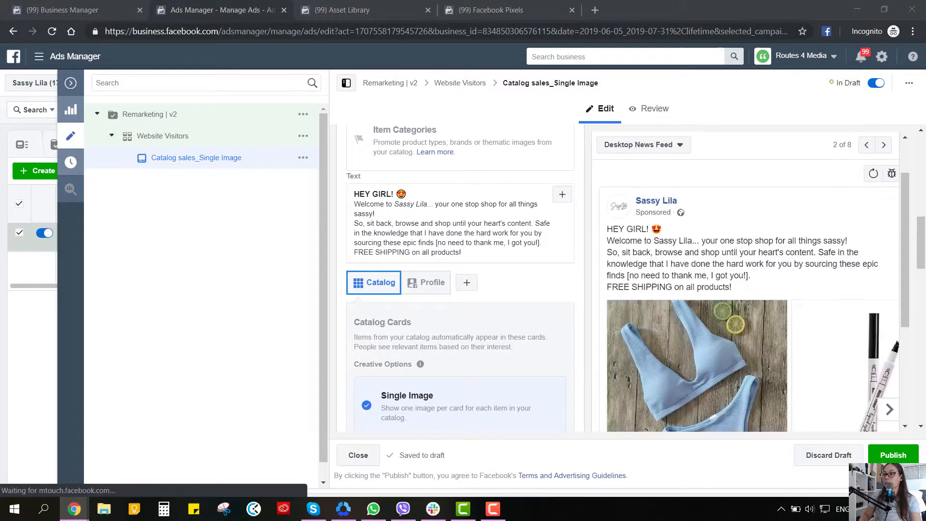
Add the line "SH*T HOT RIGHT NOW... 🔥" at the end of the ad text
{"action": "left_click", "coordinate": [496, 257]}
{"action": "key", "text": "Return"}
{"action": "type", "text": "SH*T HOT RIGHT NOW... 🔥"}
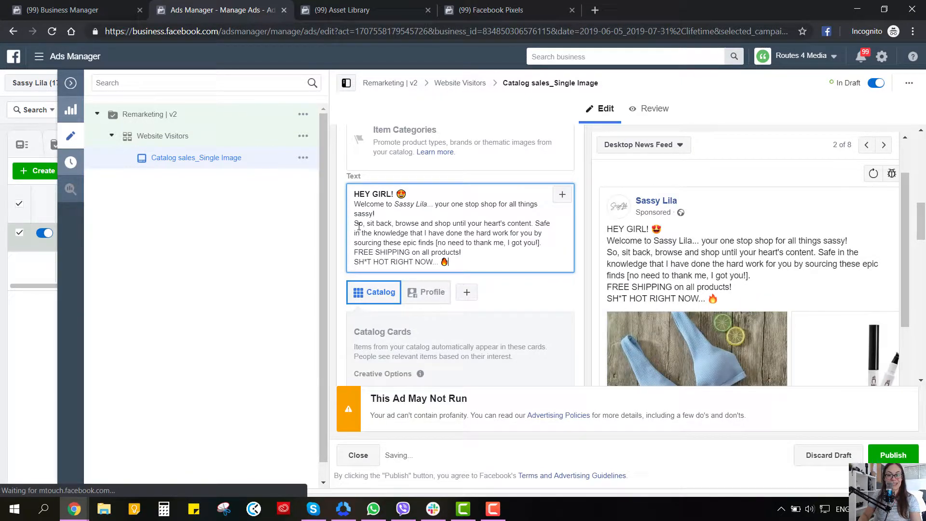
Delete the "So, sit back, browse and shop..." paragraph from the ad text and preview the ad as Mobile News Feed
{"action": "left_click_drag", "start_coordinate": [355, 223], "coordinate": [526, 242]}
{"action": "key", "text": "BackSpace"}
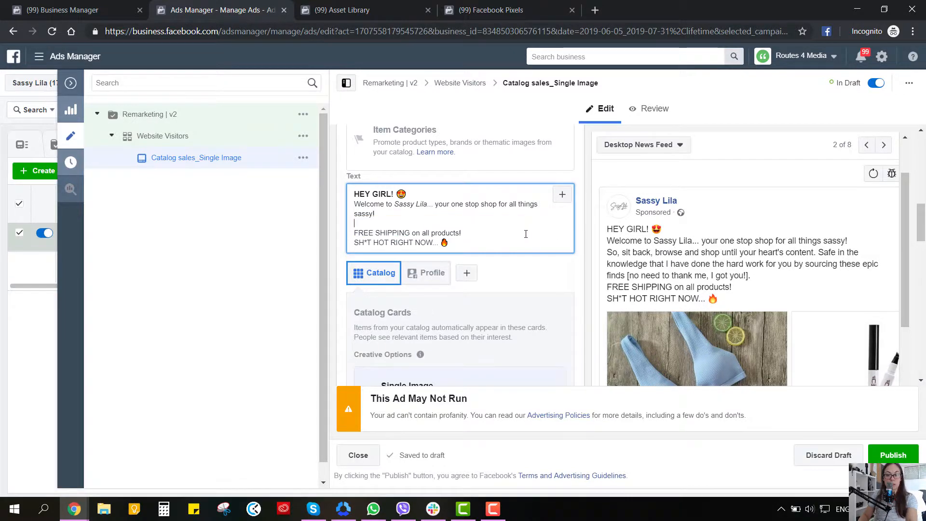
{"action": "key", "text": "BackSpace"}
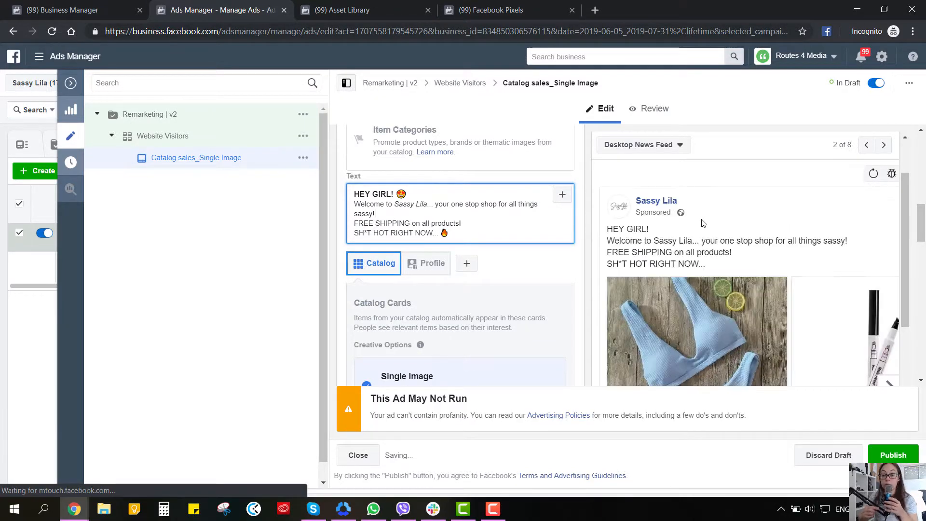
{"action": "left_click", "coordinate": [648, 146]}
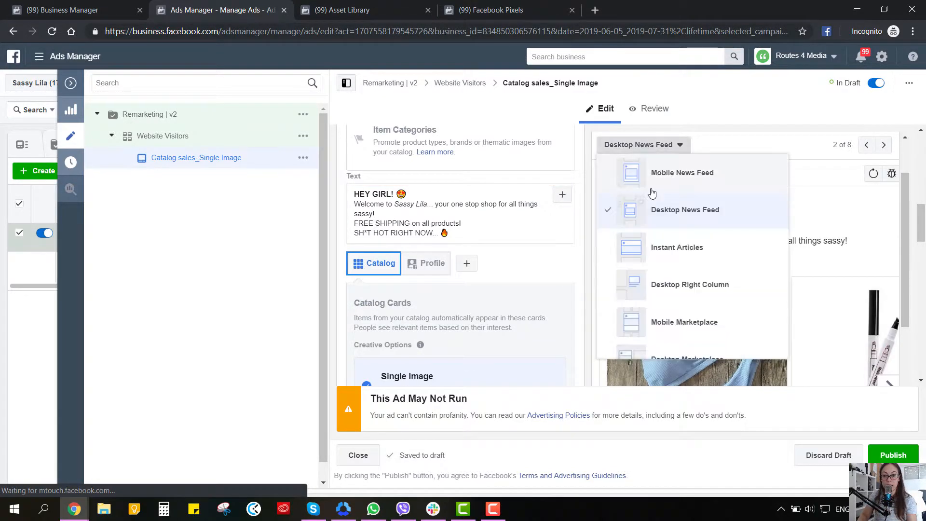
{"action": "left_click", "coordinate": [660, 182]}
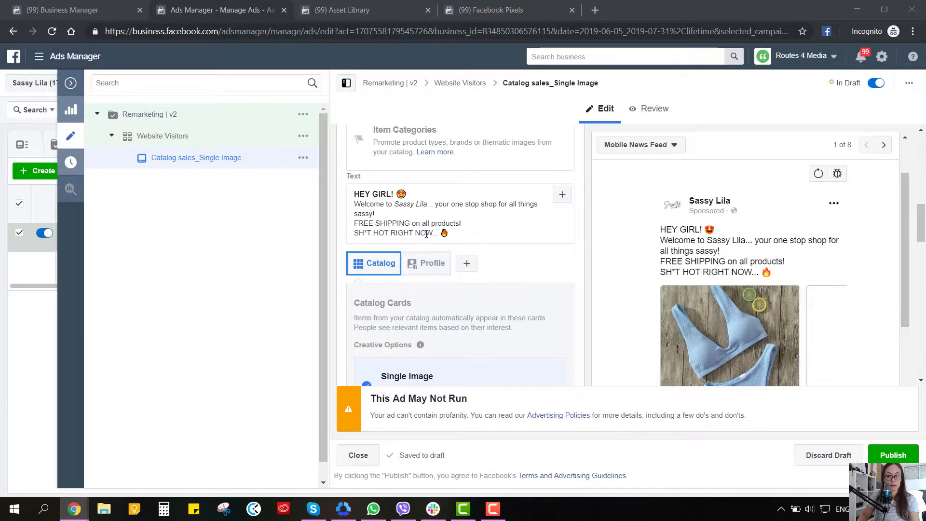
Copy the 🔥 emoji to the start of the "SH*T HOT RIGHT NOW..." line in the ad text
{"action": "double_click", "coordinate": [444, 233]}
{"action": "key", "text": "ctrl+c"}
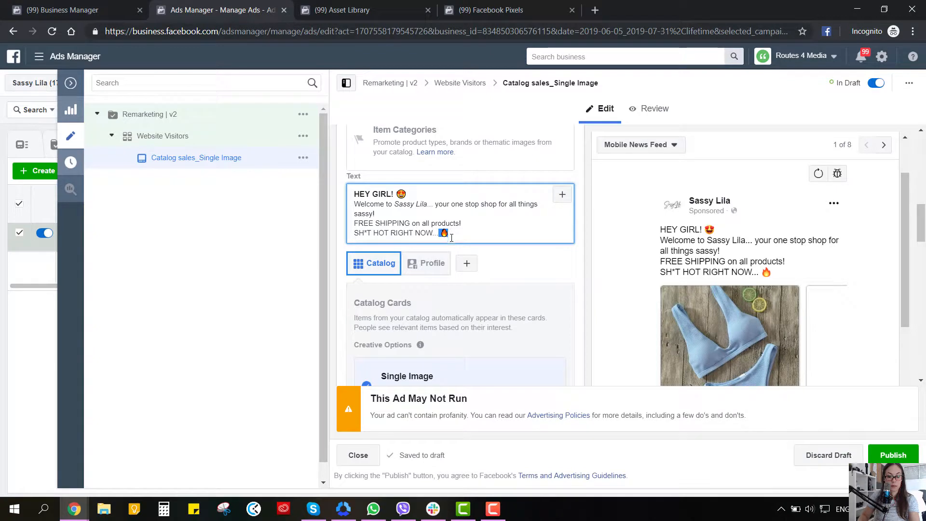
{"action": "left_click", "coordinate": [352, 231]}
{"action": "key", "text": "ctrl+v"}
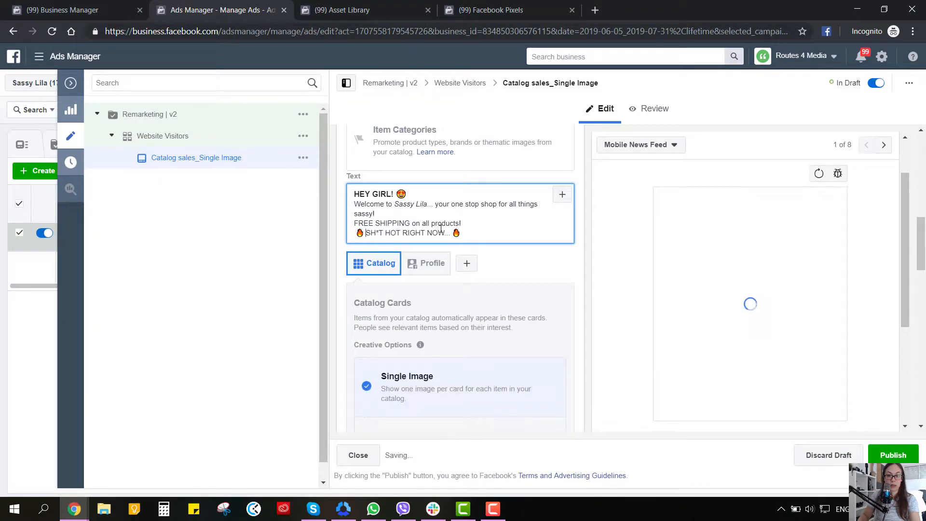
Remove the "..." after "SH*T HOT RIGHT NOW" in the ad text and add two 👇 emojis after the closing 🔥
{"action": "left_click_drag", "start_coordinate": [446, 232], "coordinate": [450, 232]}
{"action": "key", "text": "BackSpace"}
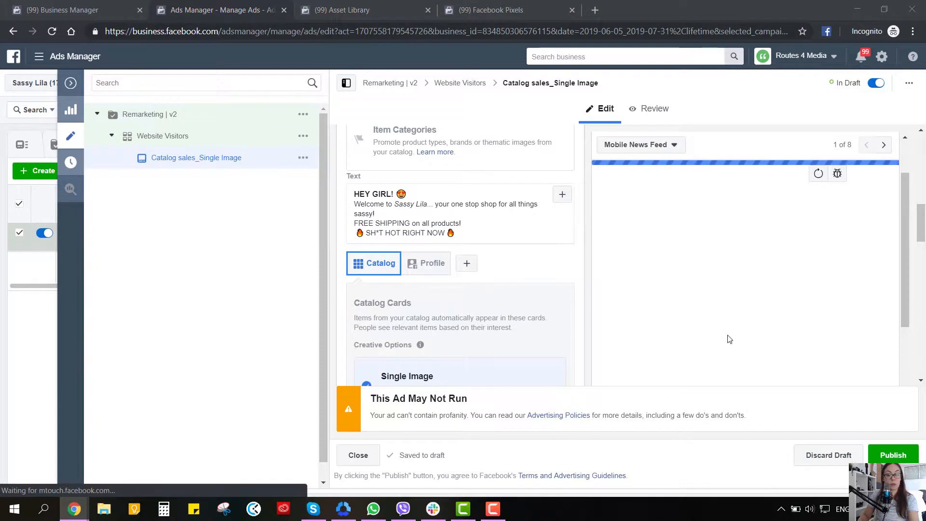
{"action": "left_click", "coordinate": [461, 234]}
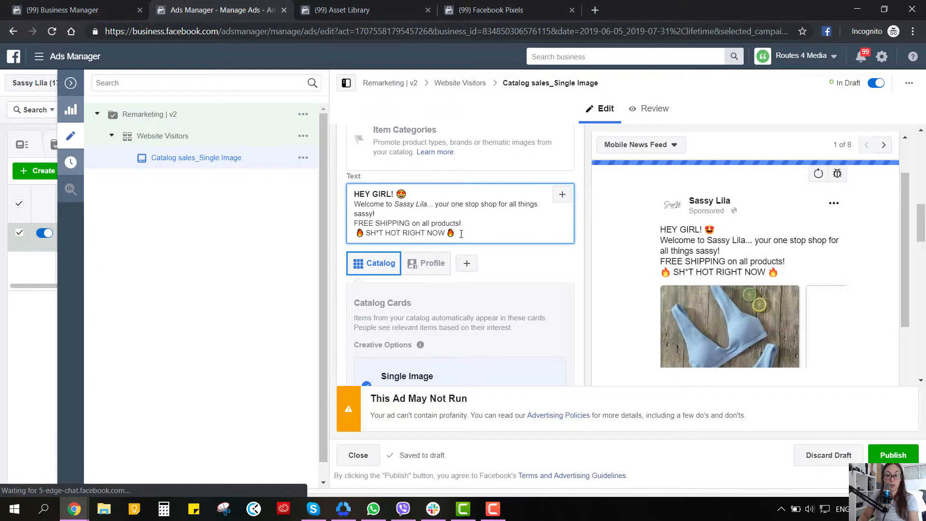
{"action": "type", "text": "👇"}
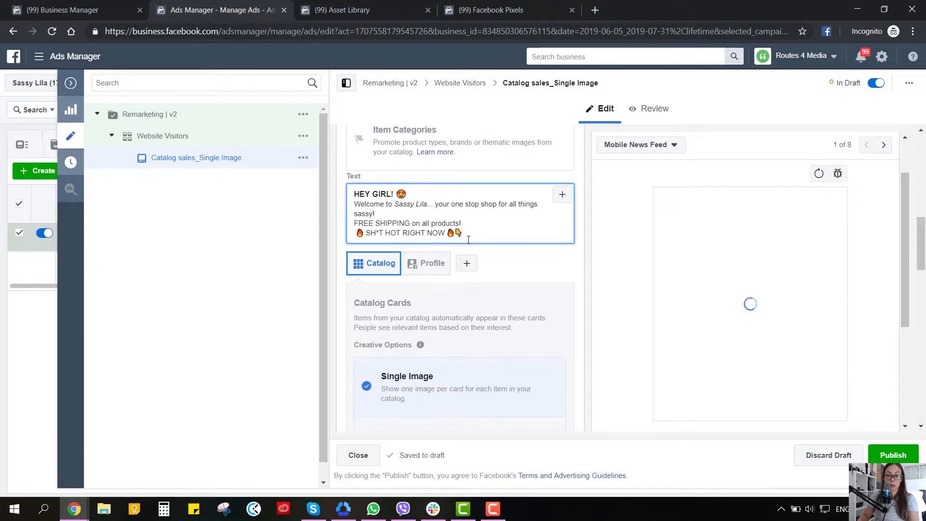
{"action": "type", "text": "👇"}
{"action": "left_click", "coordinate": [358, 233]}
{"action": "type", "text": "👇"}
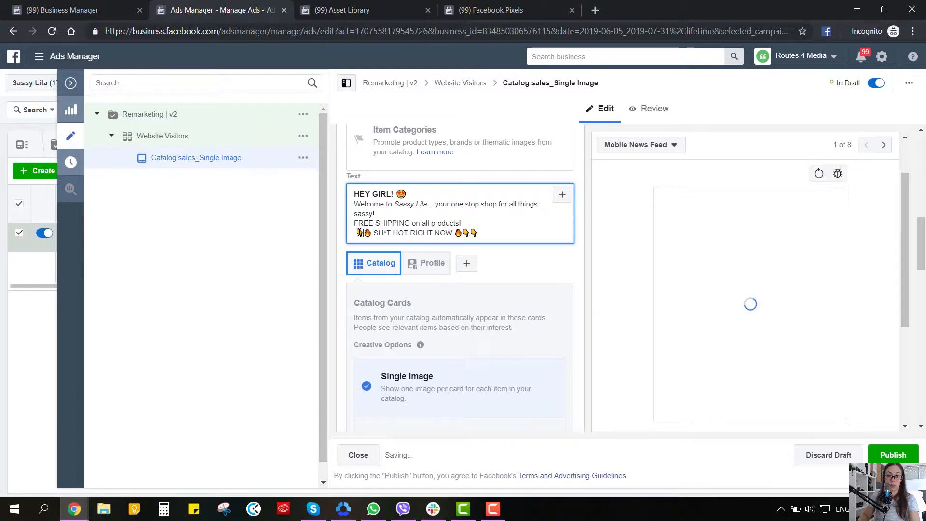
{"action": "type", "text": "👇"}
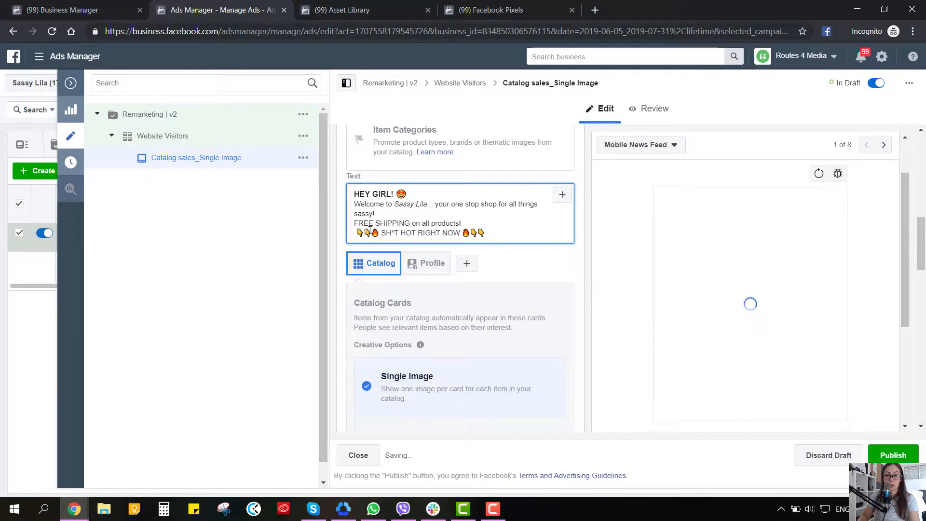
{"action": "left_click_drag", "start_coordinate": [369, 233], "coordinate": [356, 234]}
{"action": "key", "text": "BackSpace"}
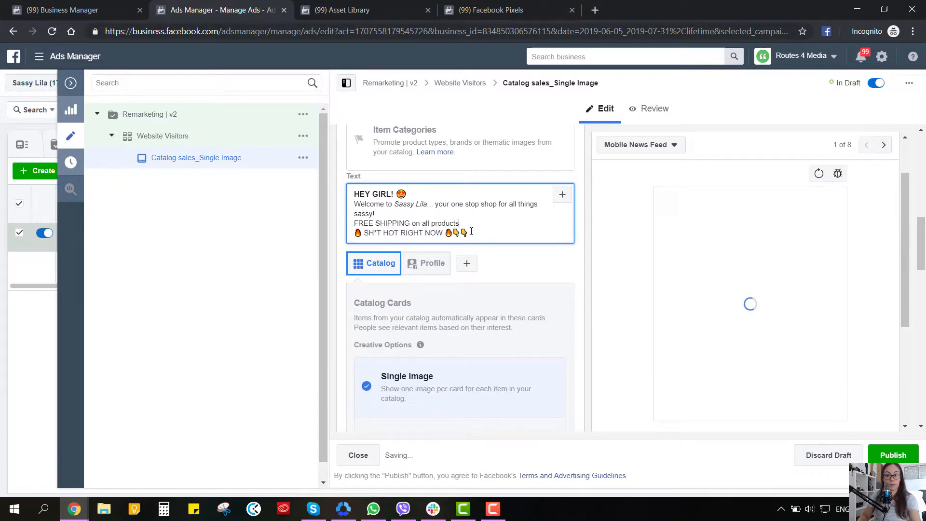
{"action": "type", "text": "!"}
Add a third 👇 emoji at the end of the "SH*T HOT RIGHT NOW" line, then delete all three 👇 emojis
{"action": "left_click", "coordinate": [472, 230]}
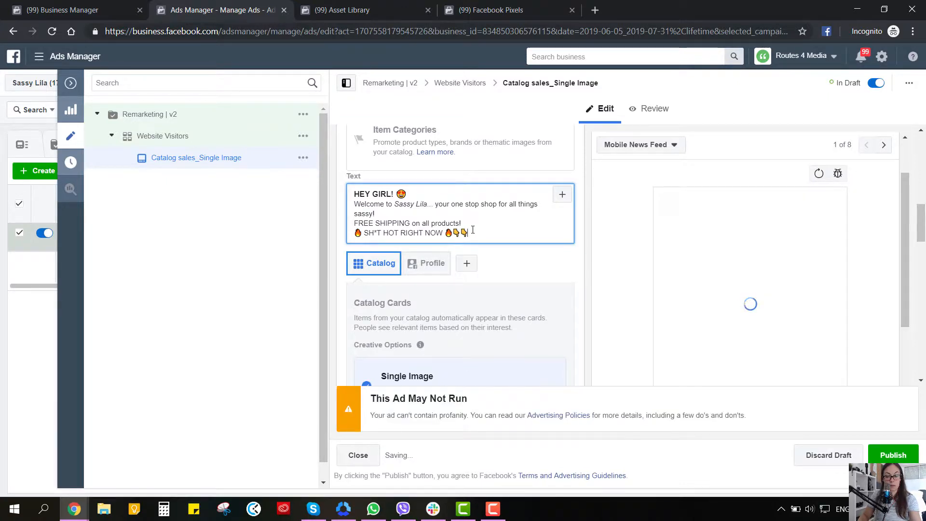
{"action": "type", "text": "👇"}
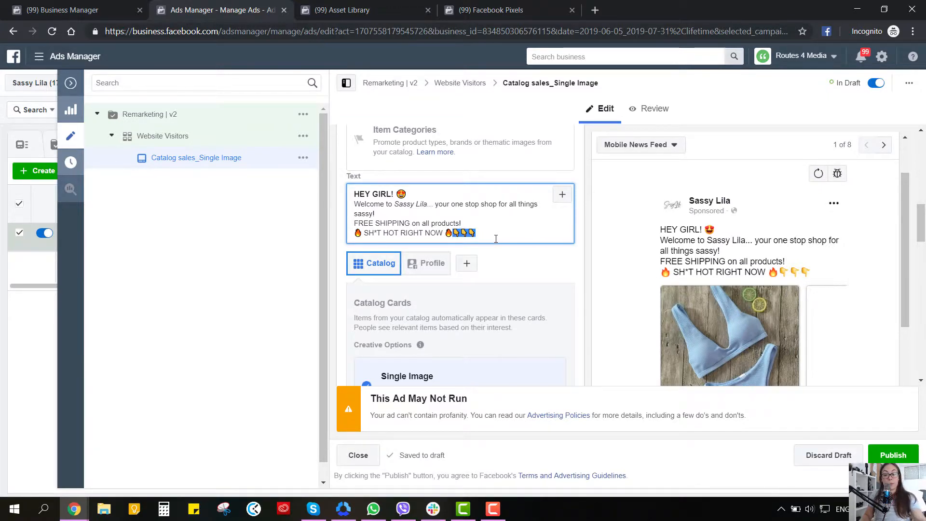
{"action": "key", "text": "BackSpace"}
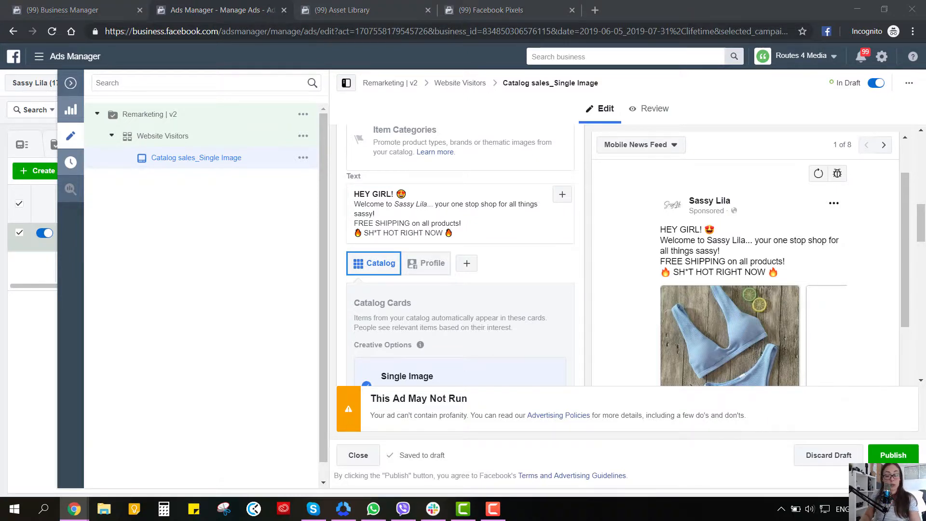
Insert a ✅ emoji before "FREE SHIPPING on all products!" and delete the "SH*T HOT RIGHT NOW" line below it
{"action": "left_click", "coordinate": [351, 227]}
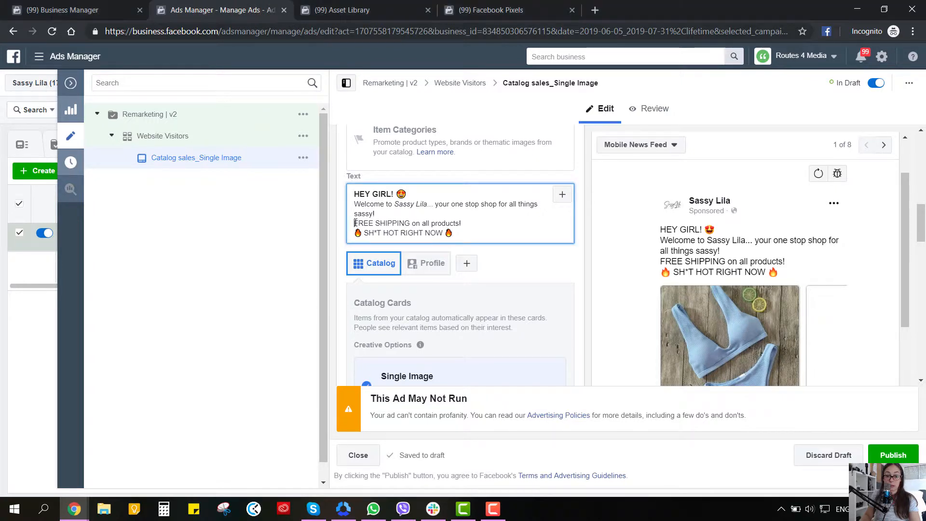
{"action": "type", "text": "✅"}
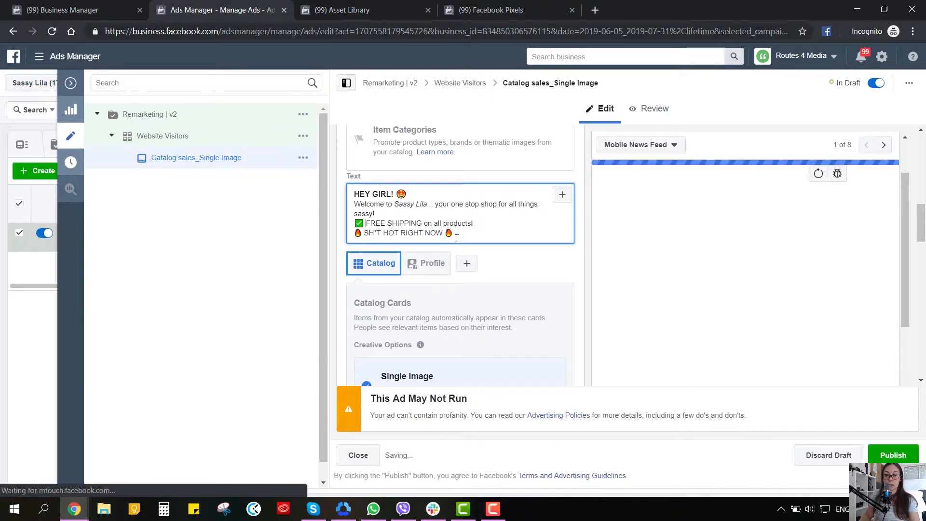
{"action": "left_click_drag", "start_coordinate": [457, 234], "coordinate": [332, 238]}
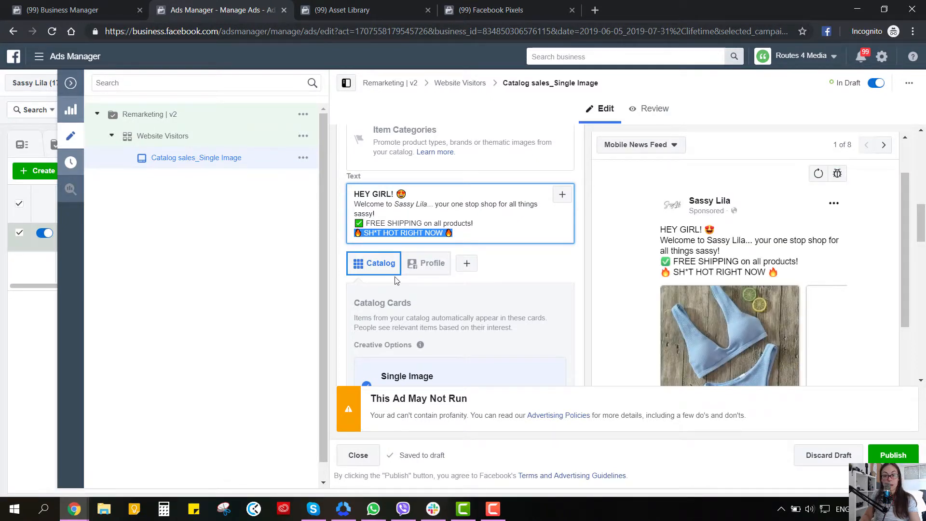
{"action": "key", "text": "BackSpace"}
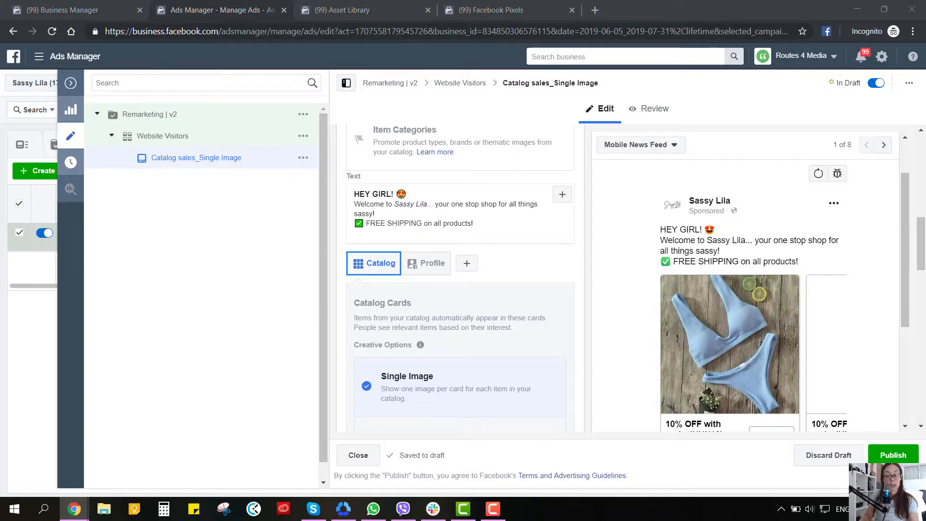
Add the ✈️ emoji from getemoji.com after "FREE SHIPPING on all products!" in the ad text
{"action": "left_click", "coordinate": [484, 222]}
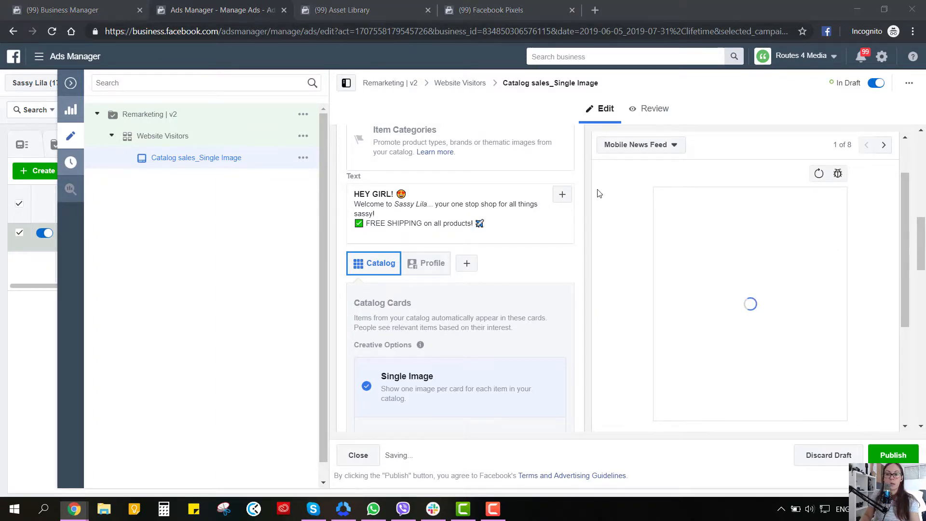
{"action": "key", "text": "alt+Tab"}
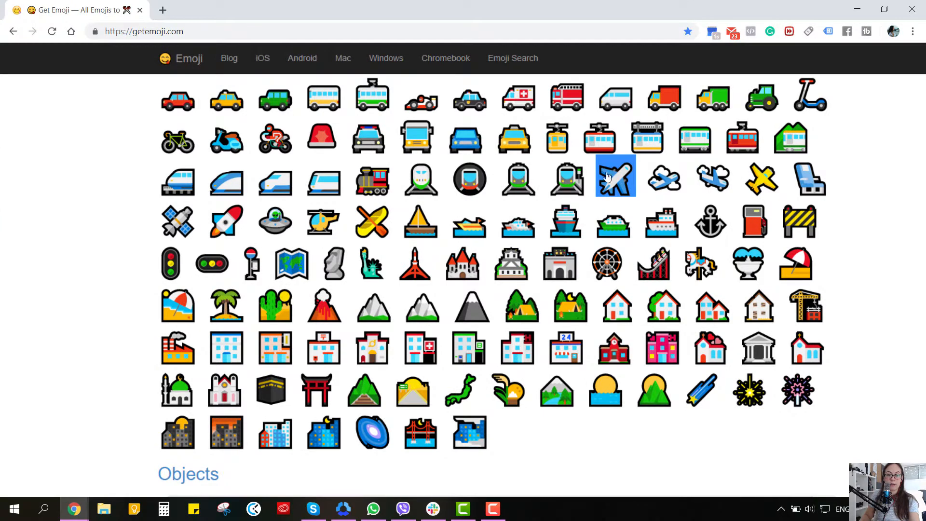
{"action": "scroll", "coordinate": [598, 155], "scroll_direction": "down", "scroll_amount": 1}
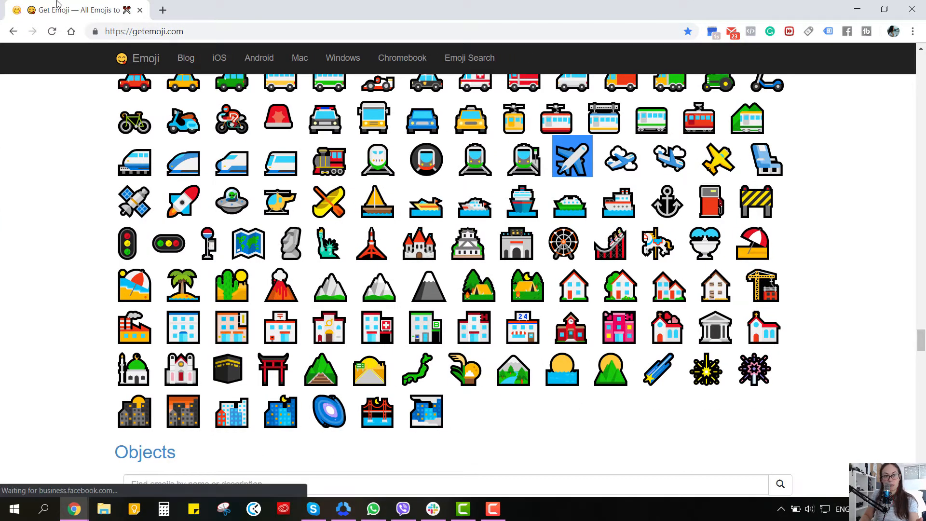
{"action": "key", "text": "alt+Tab"}
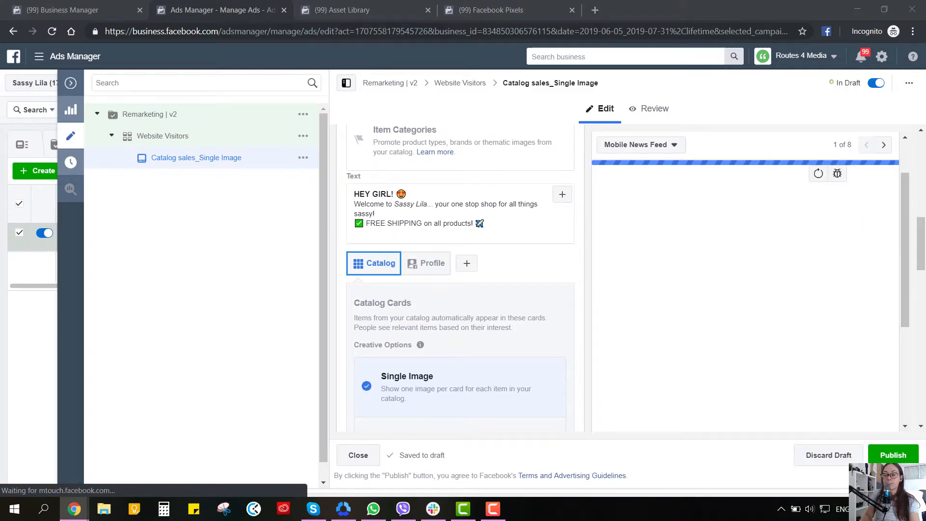
{"action": "left_click", "coordinate": [484, 218]}
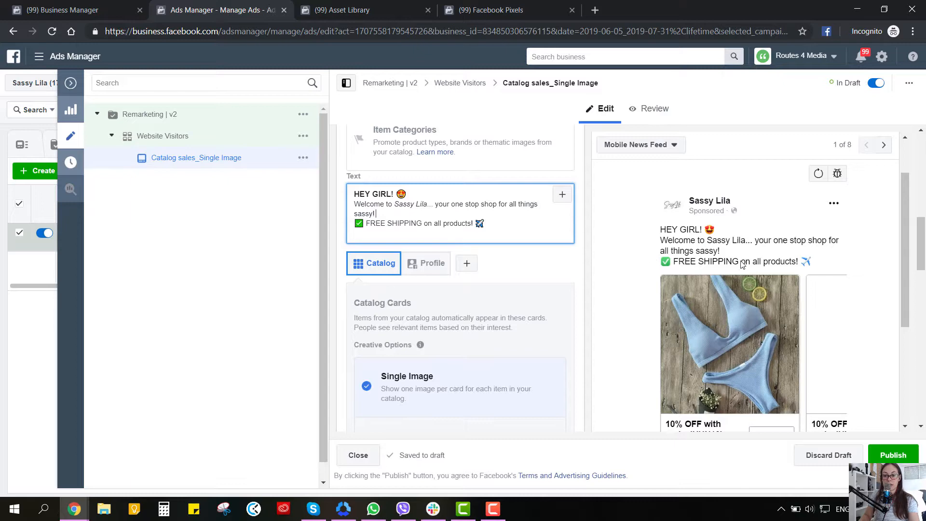
Check the ad's preview, links and tracking settings, then publish the campaign, ad set and ad and close the editor
{"action": "scroll", "coordinate": [834, 254], "scroll_direction": "down", "scroll_amount": 4}
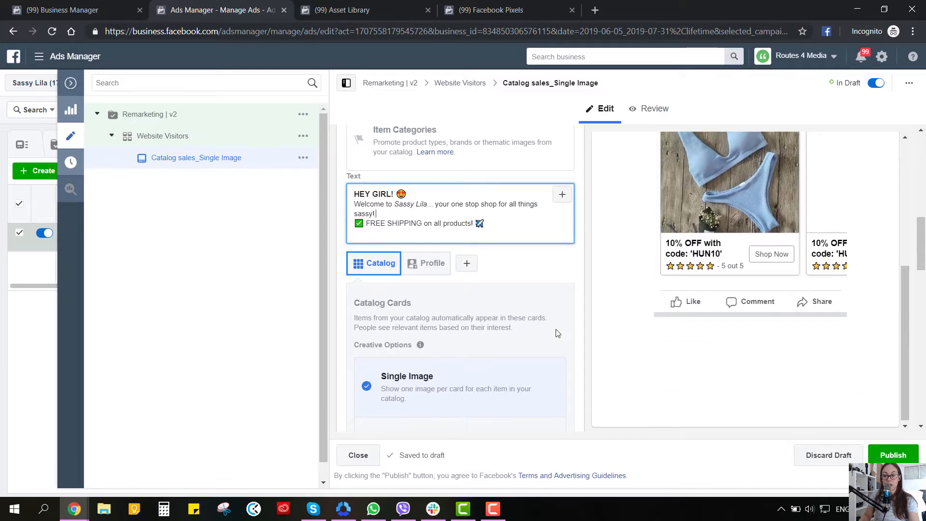
{"action": "scroll", "coordinate": [542, 319], "scroll_direction": "down", "scroll_amount": 1}
{"action": "scroll", "coordinate": [545, 320], "scroll_direction": "down", "scroll_amount": 10}
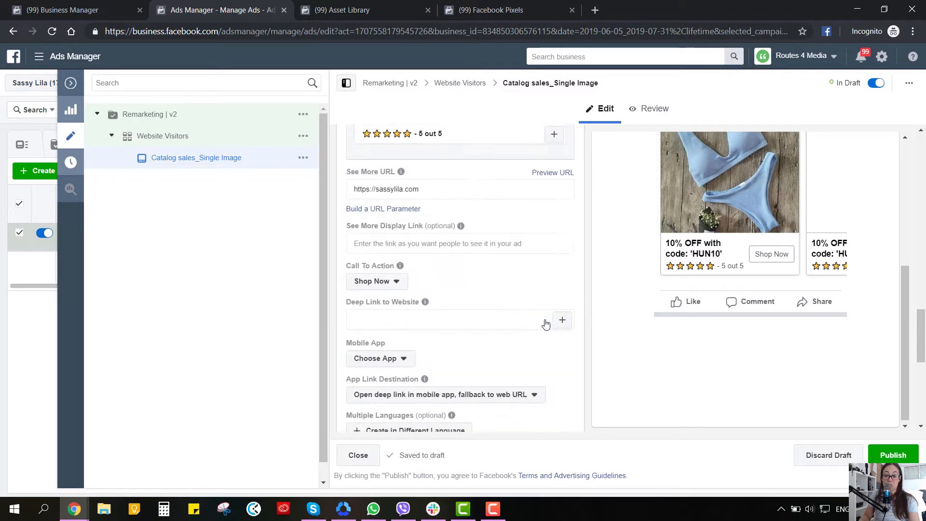
{"action": "scroll", "coordinate": [556, 320], "scroll_direction": "down", "scroll_amount": 3}
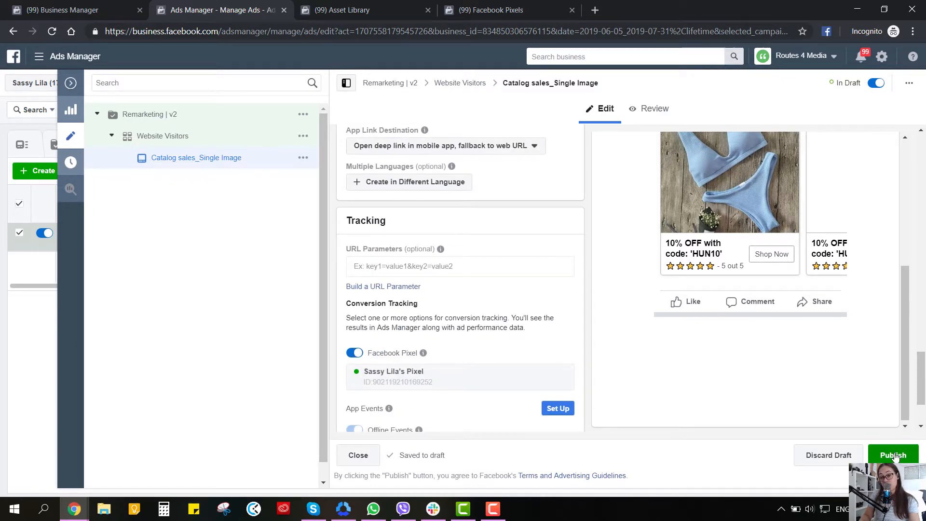
{"action": "left_click", "coordinate": [71, 82]}
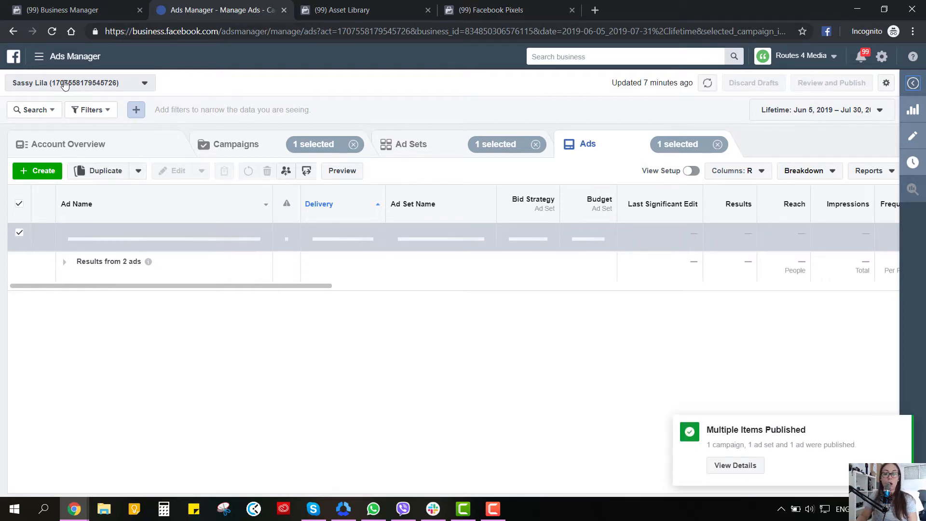
Duplicate the Catalog sales_Single Image ad into its existing campaign and ad set, and set the copy's catalog cards to Slideshow
{"action": "left_click", "coordinate": [118, 175]}
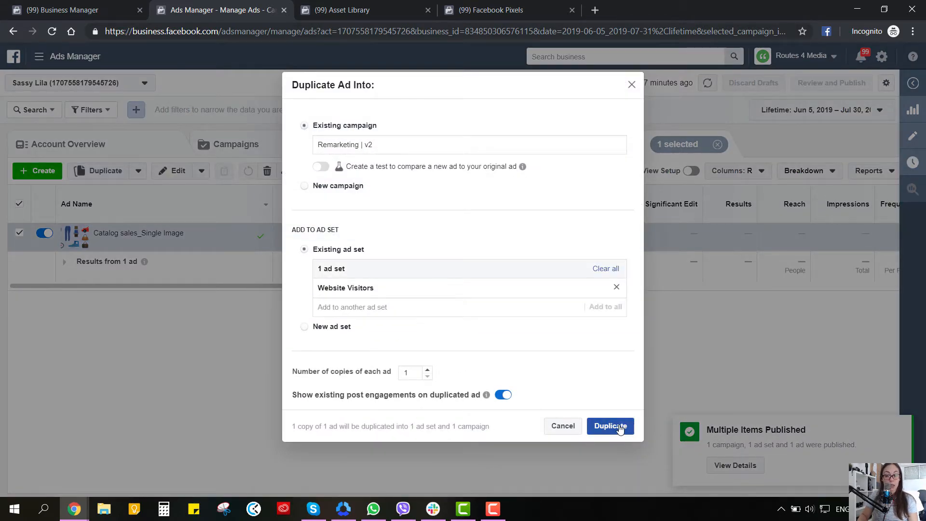
{"action": "left_click", "coordinate": [610, 426]}
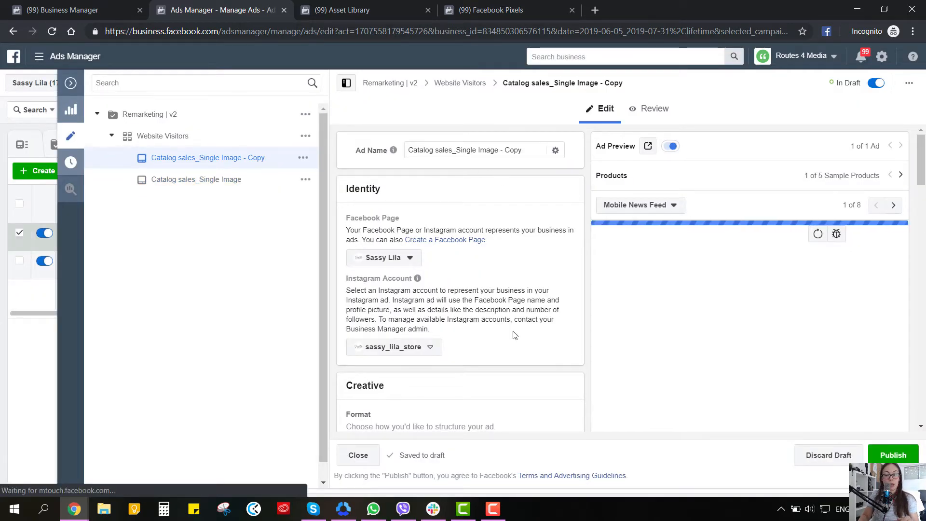
{"action": "scroll", "coordinate": [530, 332], "scroll_direction": "down", "scroll_amount": 4}
{"action": "scroll", "coordinate": [530, 331], "scroll_direction": "down", "scroll_amount": 6}
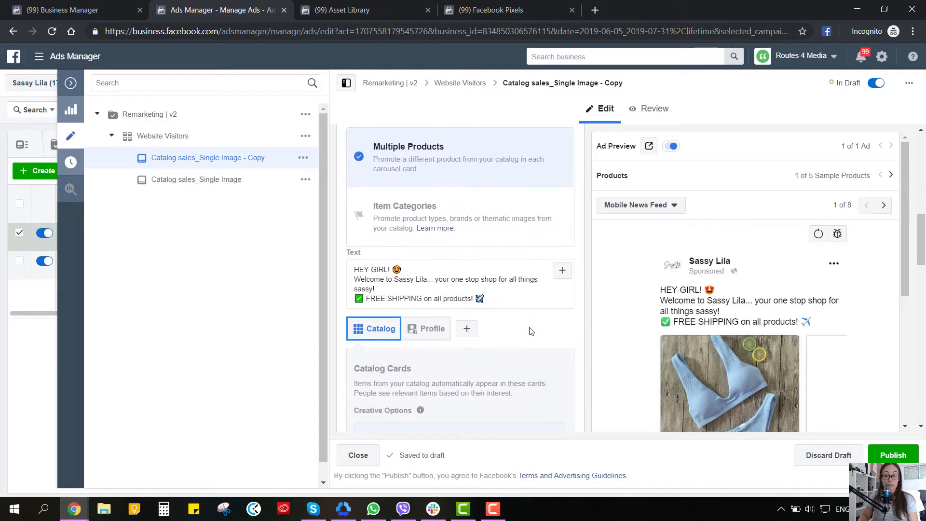
{"action": "scroll", "coordinate": [512, 342], "scroll_direction": "down", "scroll_amount": 6}
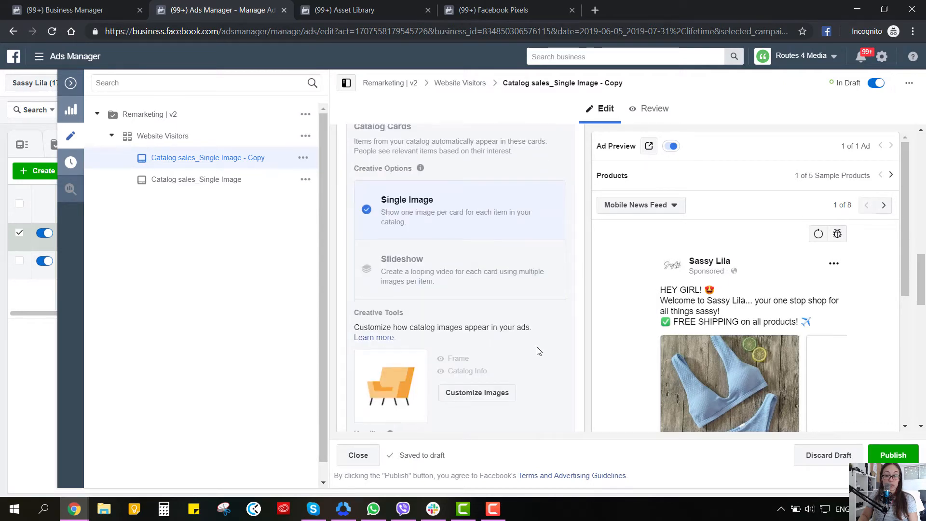
{"action": "left_click", "coordinate": [465, 213]}
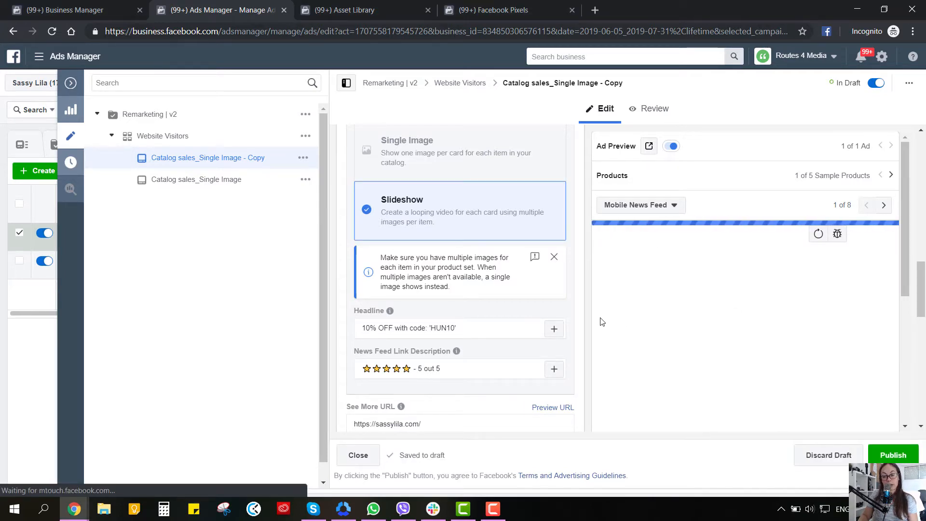
Examine how the slideshow cards play in the duplicated ad's Mobile News Feed preview
{"action": "scroll", "coordinate": [736, 337], "scroll_direction": "down", "scroll_amount": 2}
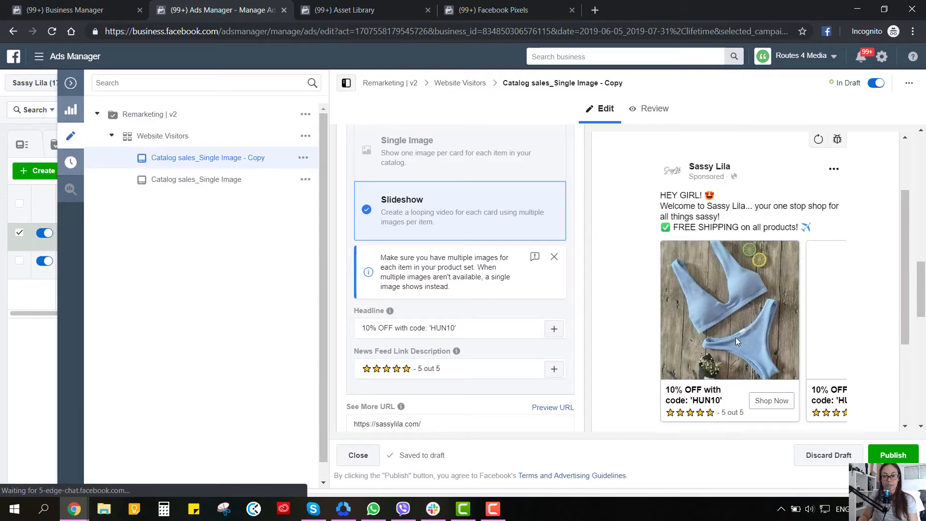
{"action": "scroll", "coordinate": [736, 341], "scroll_direction": "down", "scroll_amount": 3}
{"action": "scroll", "coordinate": [737, 341], "scroll_direction": "up", "scroll_amount": 5}
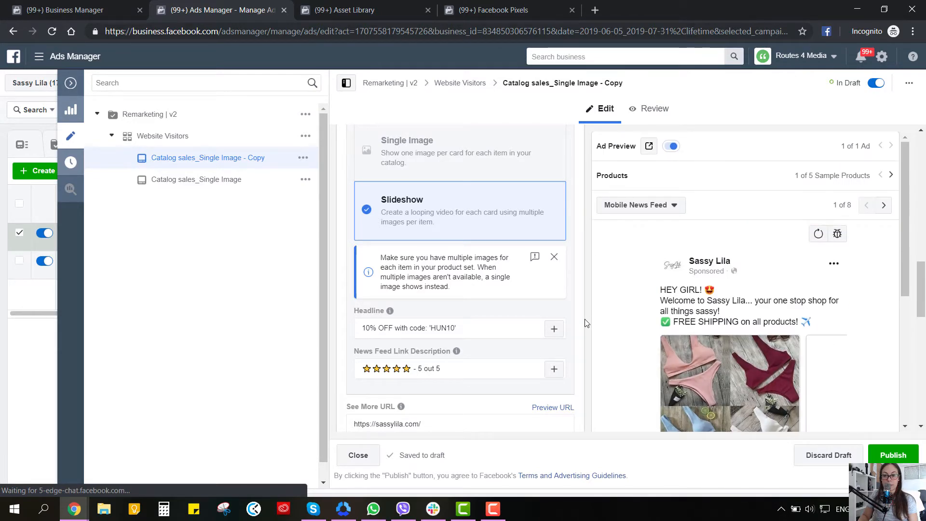
{"action": "scroll", "coordinate": [709, 318], "scroll_direction": "down", "scroll_amount": 1}
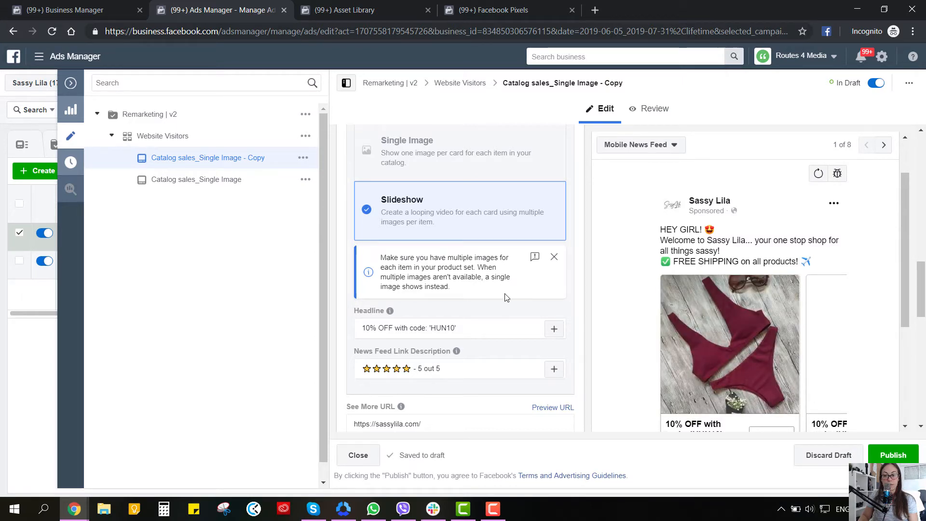
{"action": "scroll", "coordinate": [507, 297], "scroll_direction": "up", "scroll_amount": 10}
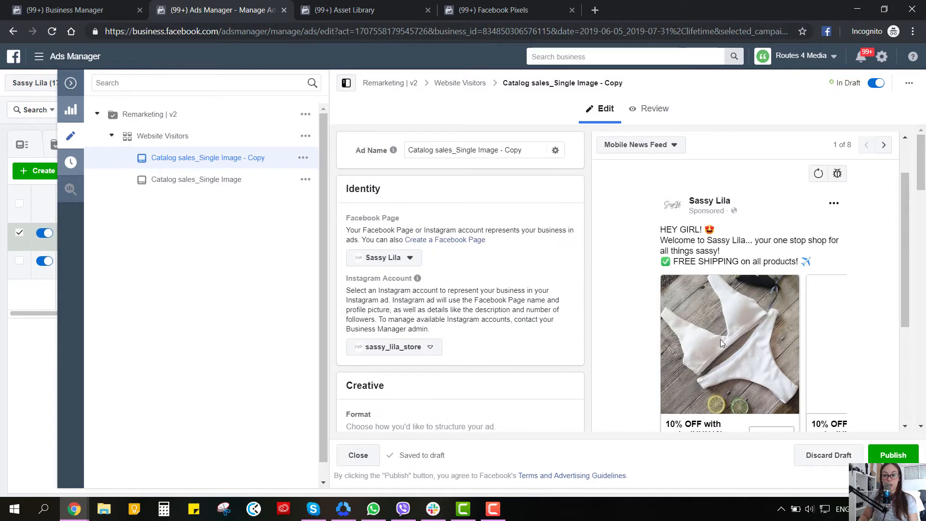
{"action": "scroll", "coordinate": [722, 342], "scroll_direction": "down", "scroll_amount": 2}
{"action": "scroll", "coordinate": [721, 342], "scroll_direction": "up", "scroll_amount": 4}
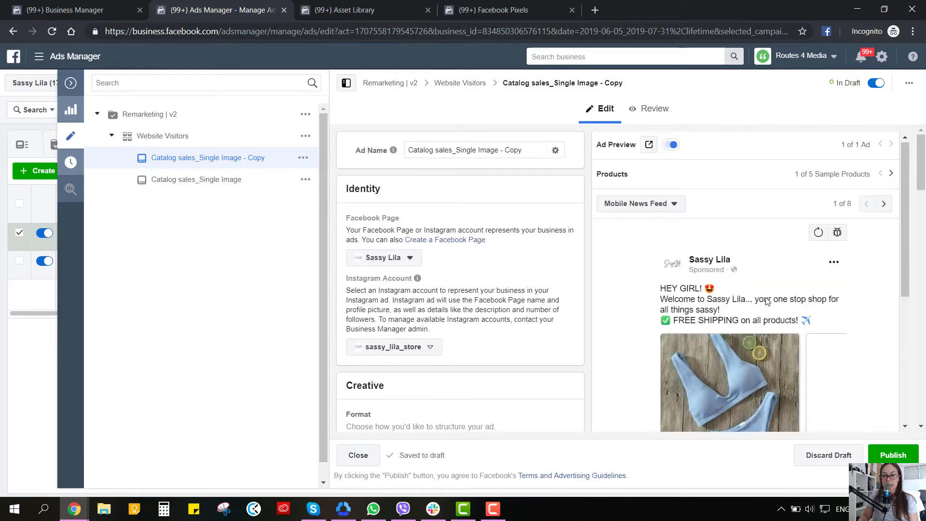
Preview the duplicated ad as Desktop News Feed and browse through its carousel cards
{"action": "left_click", "coordinate": [664, 214]}
{"action": "left_click", "coordinate": [646, 269]}
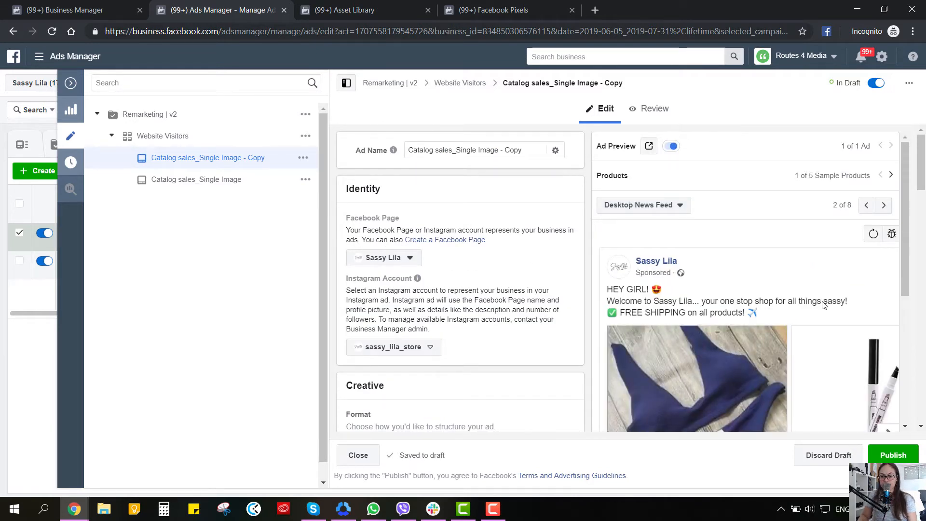
{"action": "scroll", "coordinate": [823, 305], "scroll_direction": "down", "scroll_amount": 1}
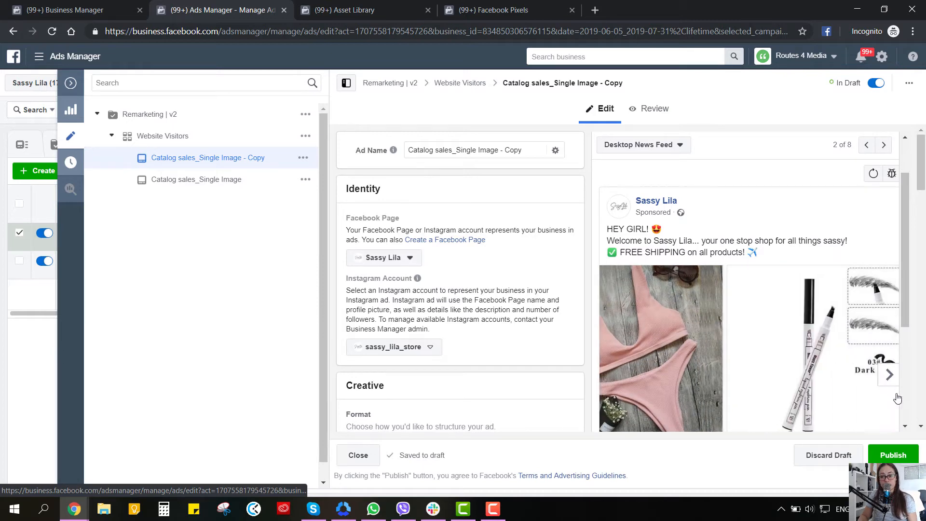
{"action": "scroll", "coordinate": [889, 374], "scroll_direction": "down", "scroll_amount": 3}
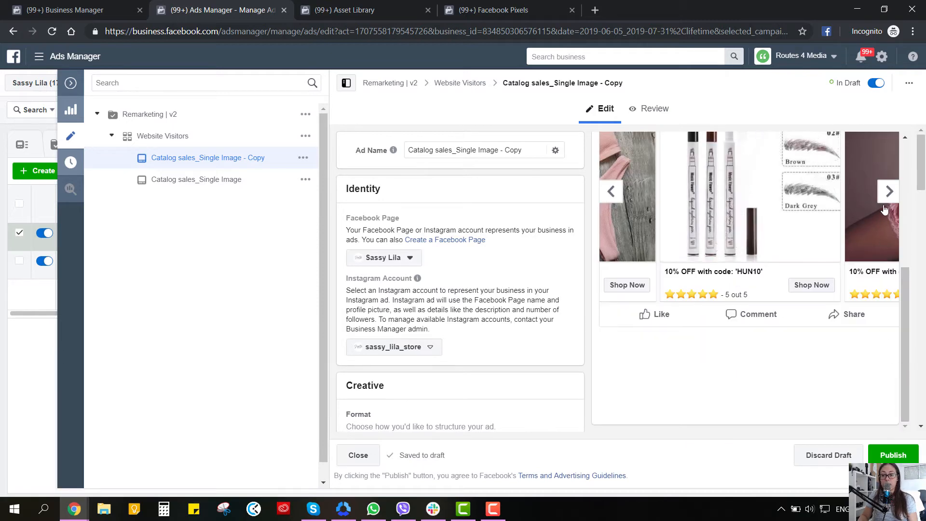
{"action": "left_click", "coordinate": [889, 192]}
{"action": "scroll", "coordinate": [851, 301], "scroll_direction": "up", "scroll_amount": 3}
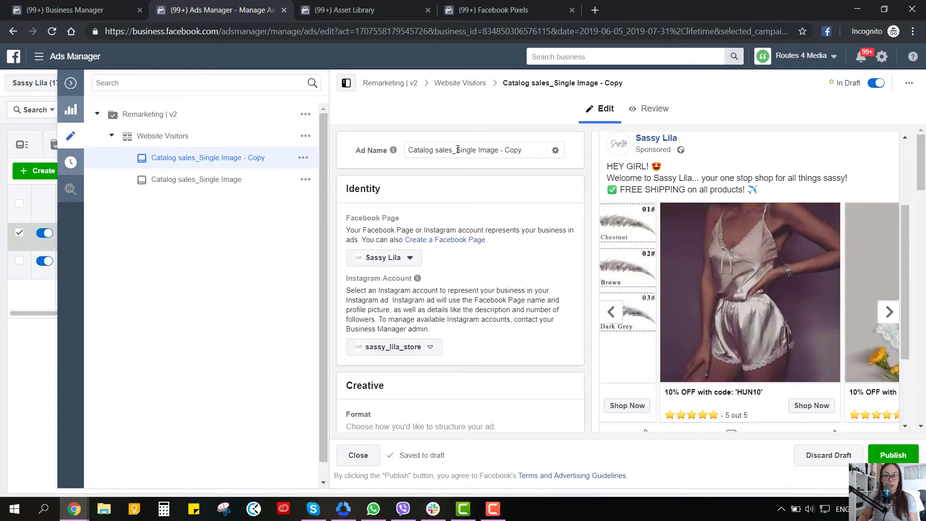
Rename the duplicated ad as "Catalog sales_Slide Show" and close the editor
{"action": "left_click_drag", "start_coordinate": [455, 150], "coordinate": [559, 161]}
{"action": "type", "text": "Shi"}
{"action": "key", "text": "BackSpace"}
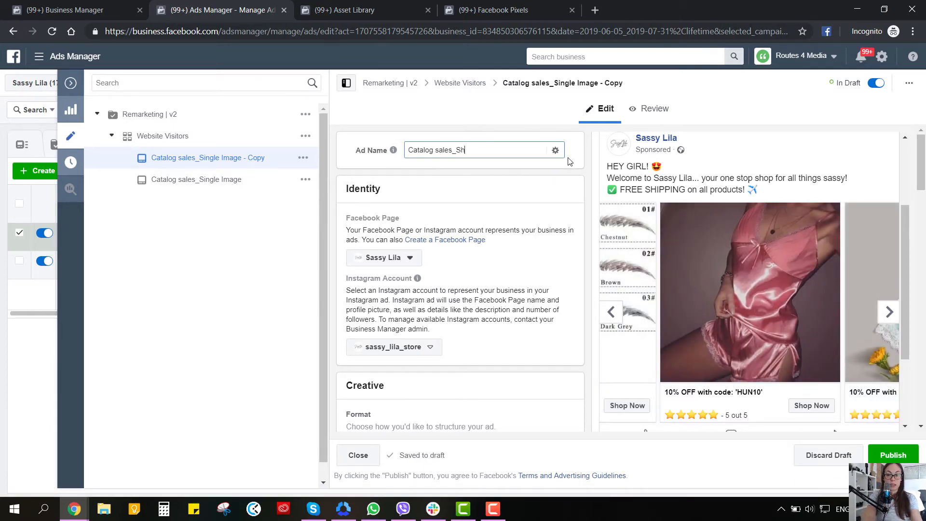
{"action": "type", "text": "ide"}
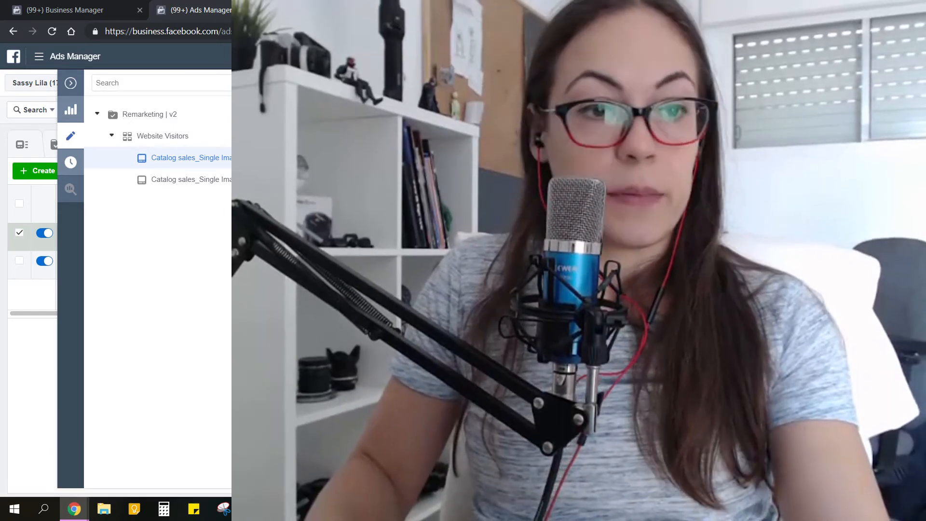
{"action": "left_click", "coordinate": [70, 82]}
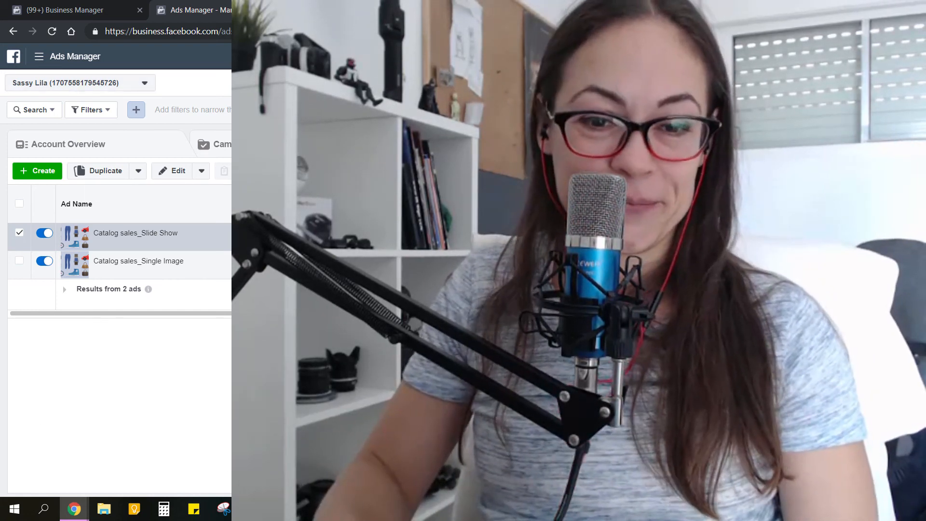
{"action": "key", "text": "alt+Tab"}
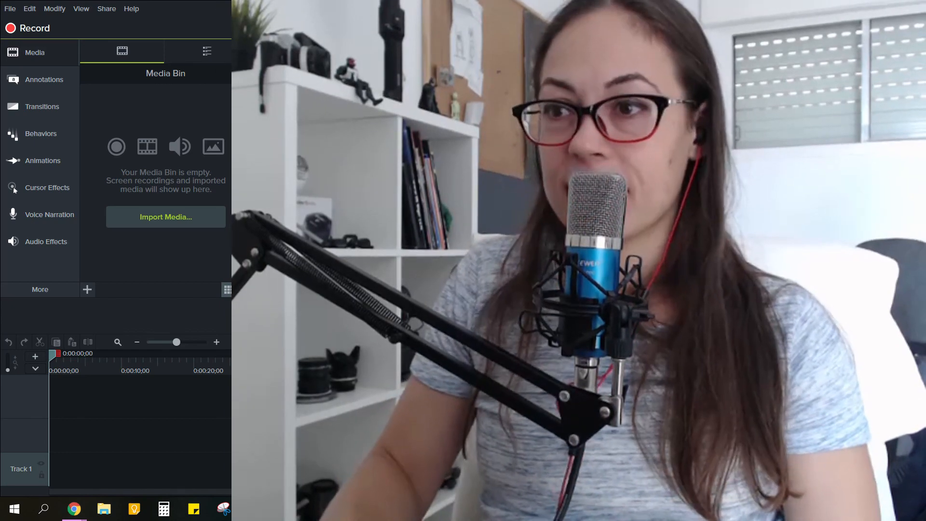